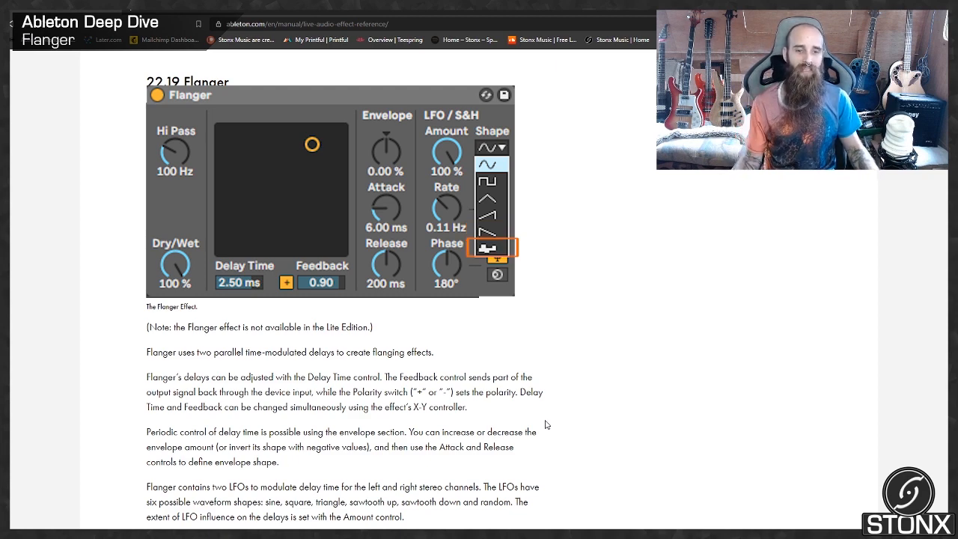
# Step: Read the Flanger section of the audio effect reference, from the delay controls through Spin, HiPass and Dry/Wet
pyautogui.scroll(-2, 545, 424)
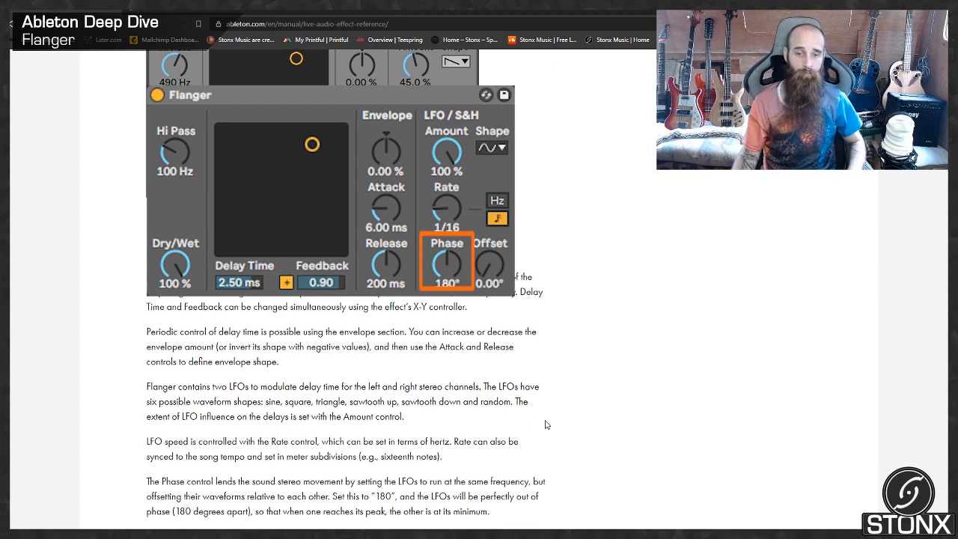
pyautogui.scroll(-2, 546, 425)
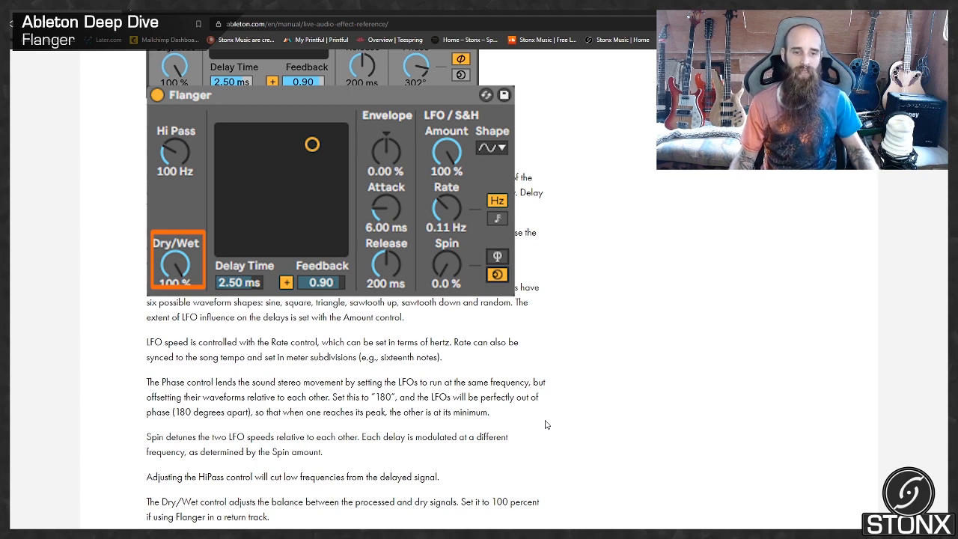
pyautogui.scroll(-1, 546, 425)
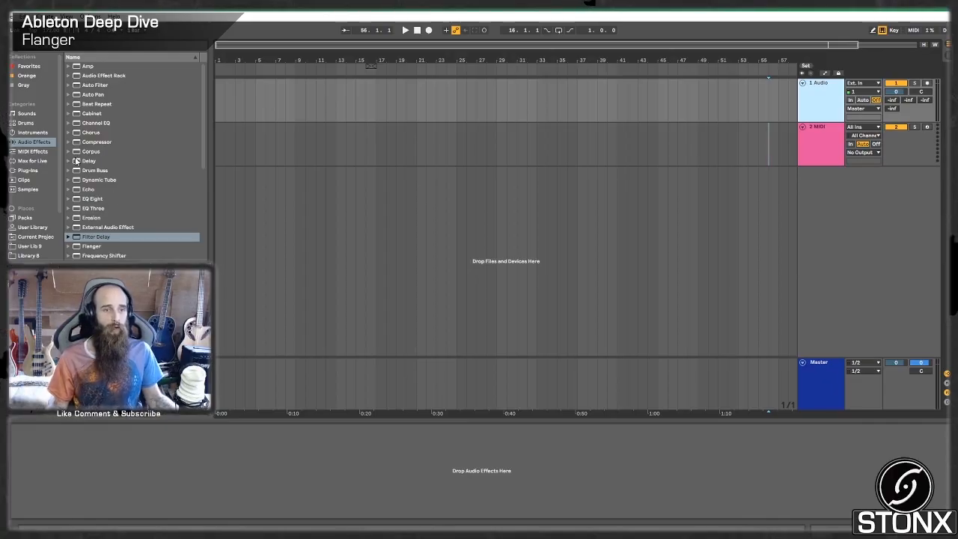
# Step: Load the Operator instrument onto the MIDI track
pyautogui.click(33, 133)
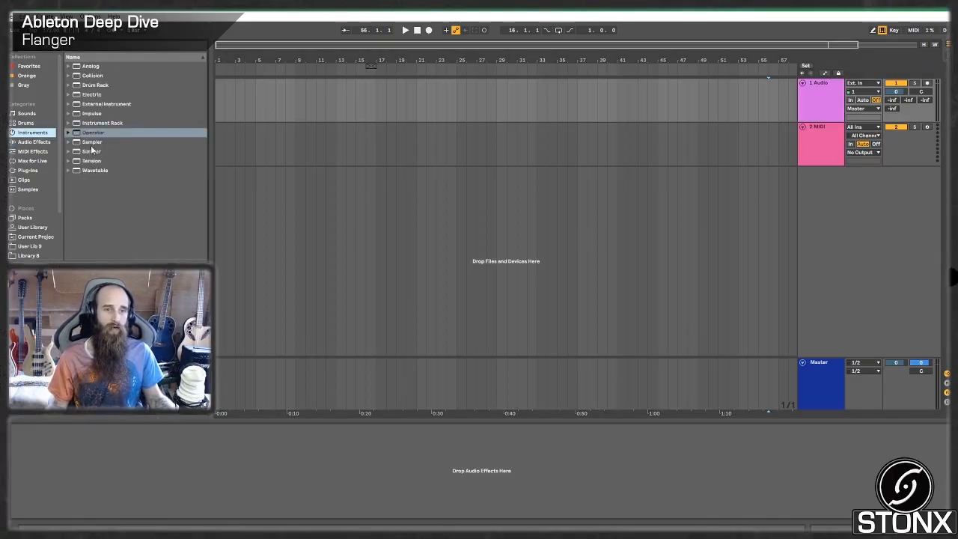
pyautogui.click(68, 133)
pyautogui.moveTo(92, 134); pyautogui.dragTo(815, 145)
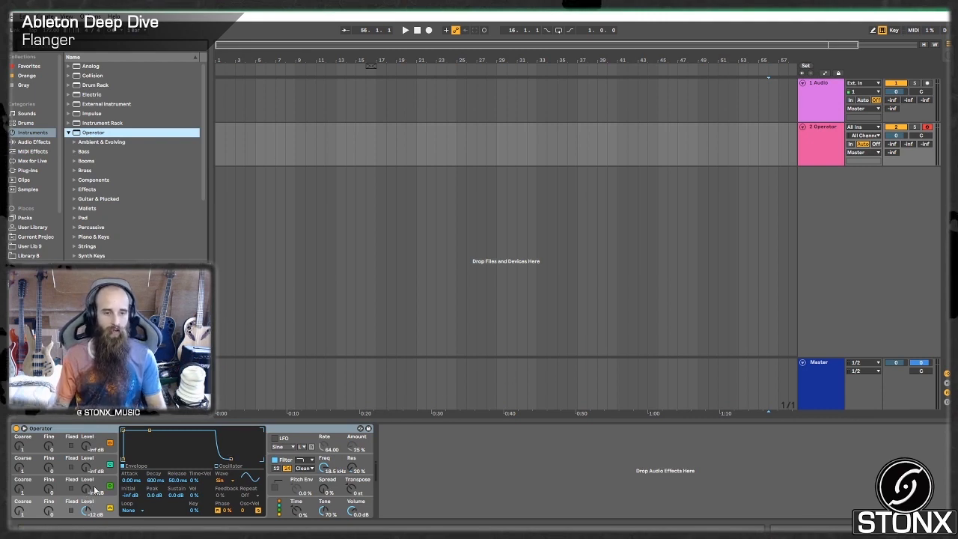
# Step: Set Operator's oscillator B to -18 dB with a Saw 8 wave and a 4.99 ms attack, and play a test note
pyautogui.moveTo(87, 488); pyautogui.dragTo(87, 475)
pyautogui.click(230, 483)
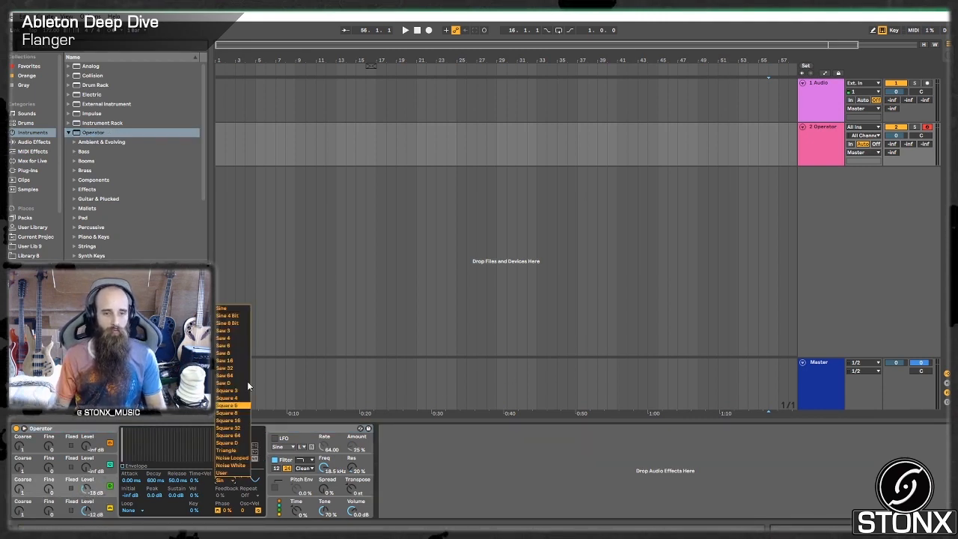
pyautogui.click(231, 353)
pyautogui.moveTo(129, 481); pyautogui.dragTo(129, 457)
pyautogui.press('z')
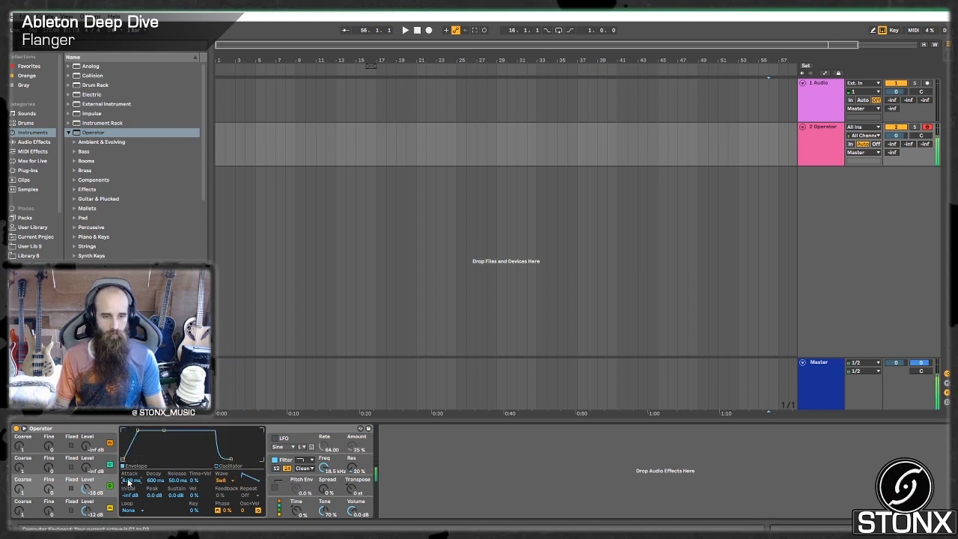
# Step: Switch Operator's algorithm and set oscillator C to -39 dB, with coarse tunings of 10 for B, 11 for C and 8 for D
pyautogui.click(280, 513)
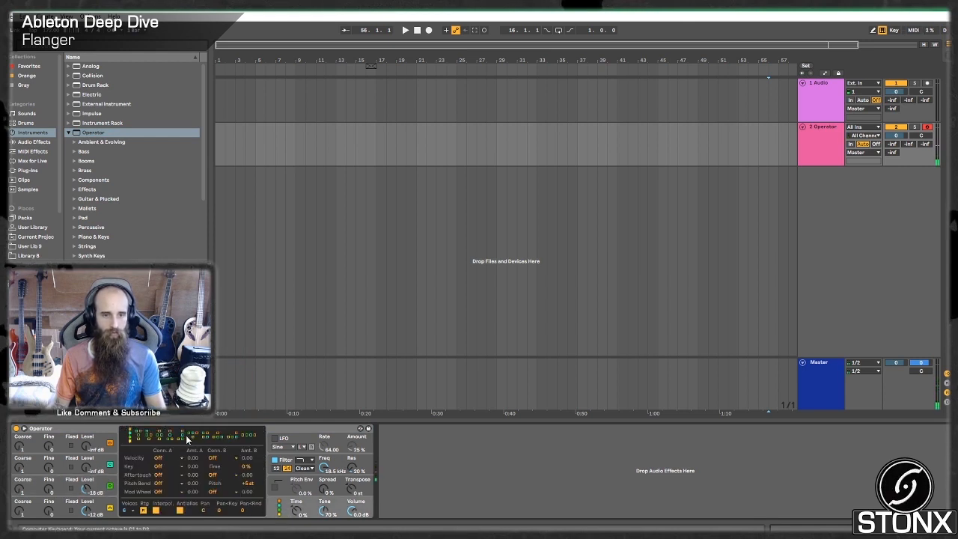
pyautogui.moveTo(87, 469); pyautogui.dragTo(87, 458)
pyautogui.click(13, 489)
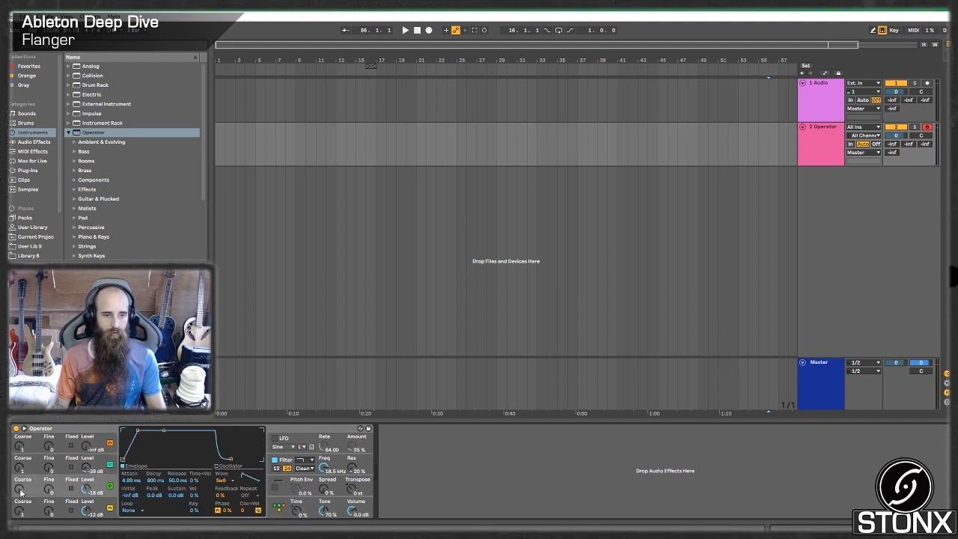
pyautogui.moveTo(20, 491); pyautogui.dragTo(23, 436)
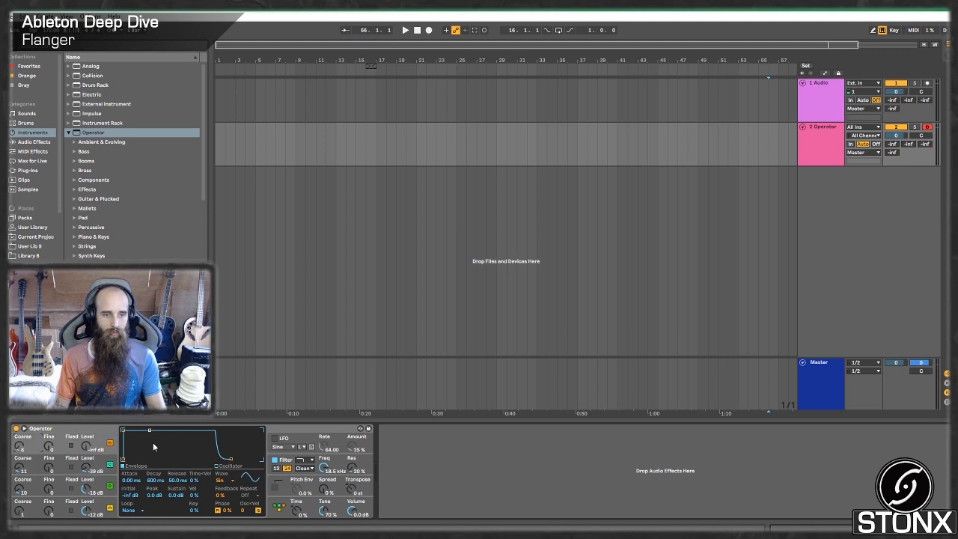
# Step: Set oscillator D to -36 dB and oscillator C to -37 dB, and give the sine oscillator's envelope a 4.11 ms attack
pyautogui.moveTo(123, 432); pyautogui.dragTo(87, 466)
pyautogui.moveTo(124, 435); pyautogui.dragTo(137, 433)
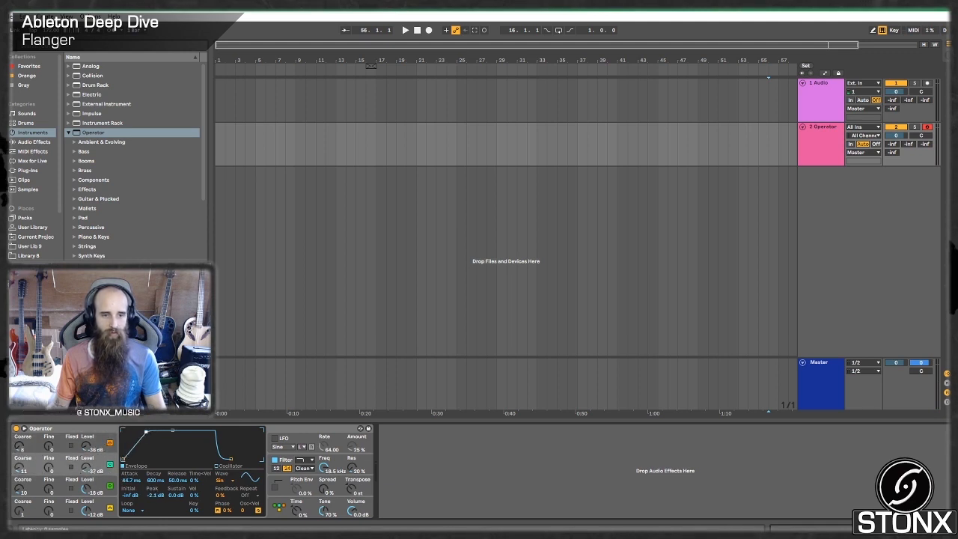
# Step: Draw custom harmonic bars into the sine waveforms of Operator's upper oscillators
pyautogui.click(218, 466)
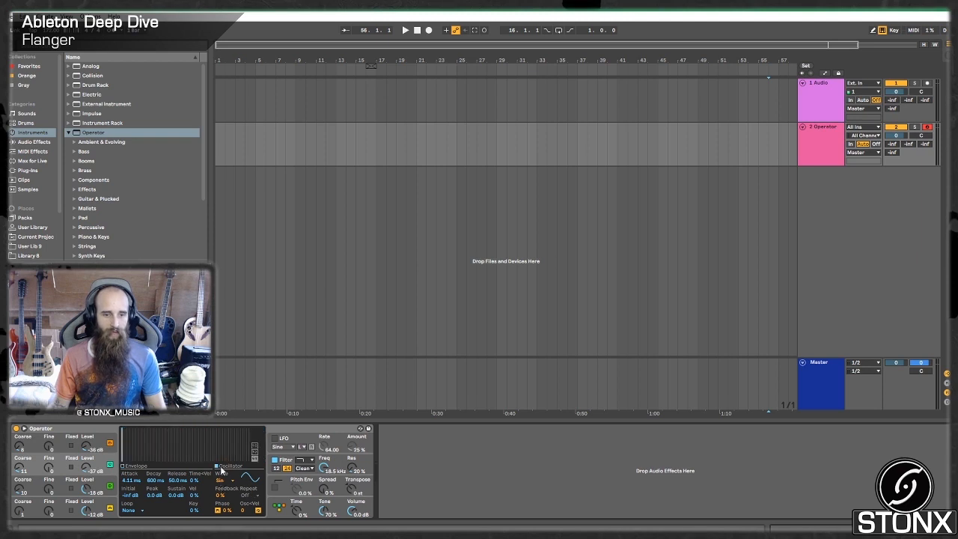
pyautogui.moveTo(134, 448)
pyautogui.mouseDown()
pyautogui.moveTo(156, 446)
pyautogui.moveTo(146, 455)
pyautogui.mouseUp()
pyautogui.click(179, 430)
pyautogui.click(65, 448)
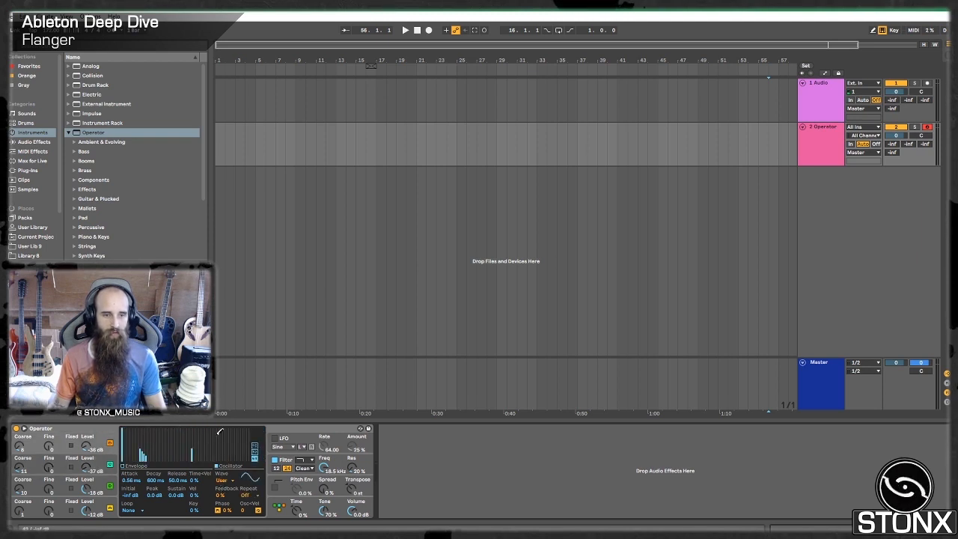
# Step: Reshape oscillator B's saw waveform by drawing stronger low harmonics, a rising group of high harmonics and a single peak between them
pyautogui.click(60, 490)
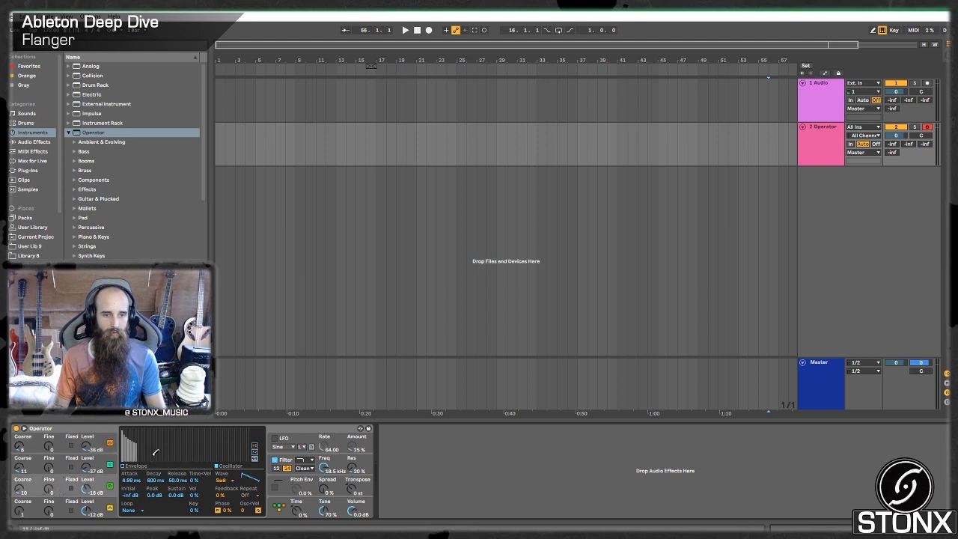
pyautogui.moveTo(123, 440); pyautogui.dragTo(137, 444)
pyautogui.moveTo(207, 442); pyautogui.dragTo(222, 433)
pyautogui.click(177, 443)
# Step: Audition the Operator patch by playing notes in several octaves
pyautogui.press('a')
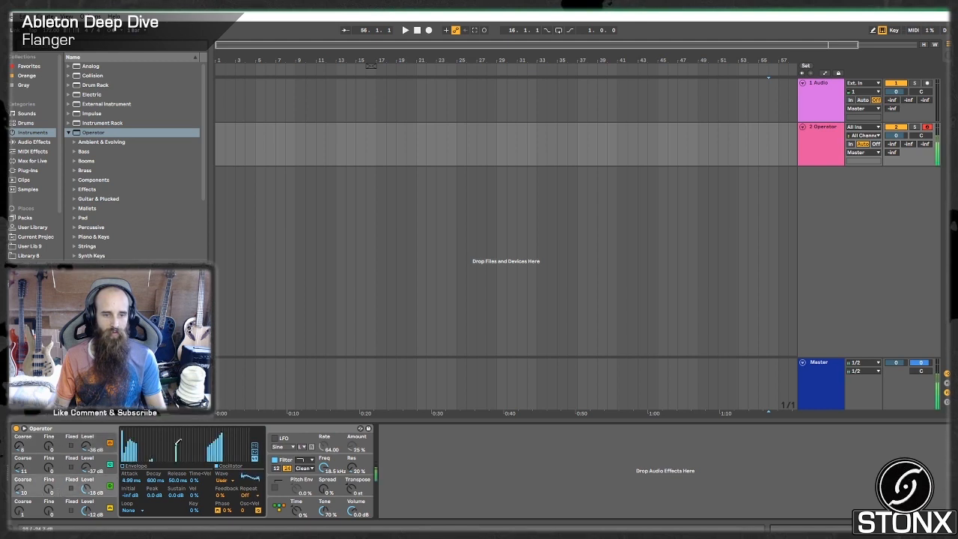
pyautogui.press('z')
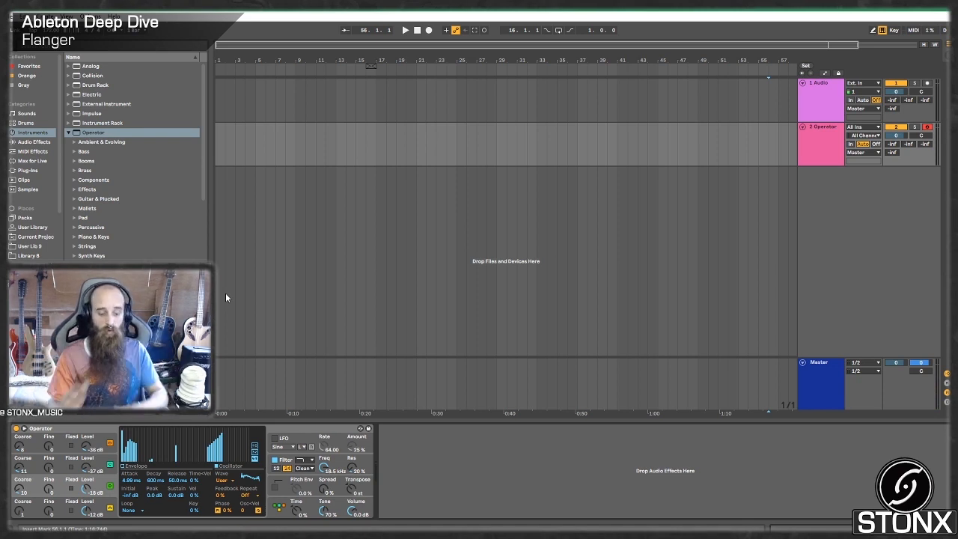
pyautogui.press('x')
pyautogui.press('a')
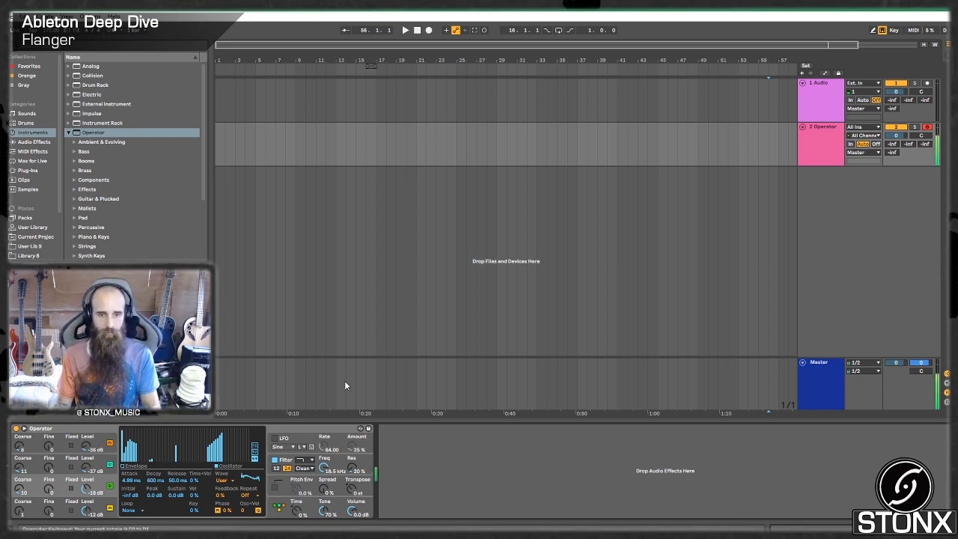
pyautogui.press('z')
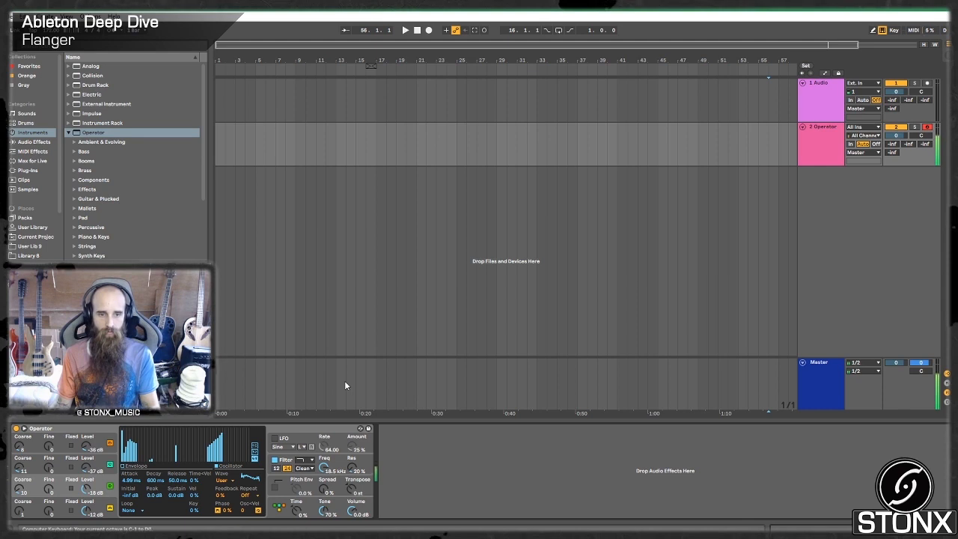
pyautogui.press('x')
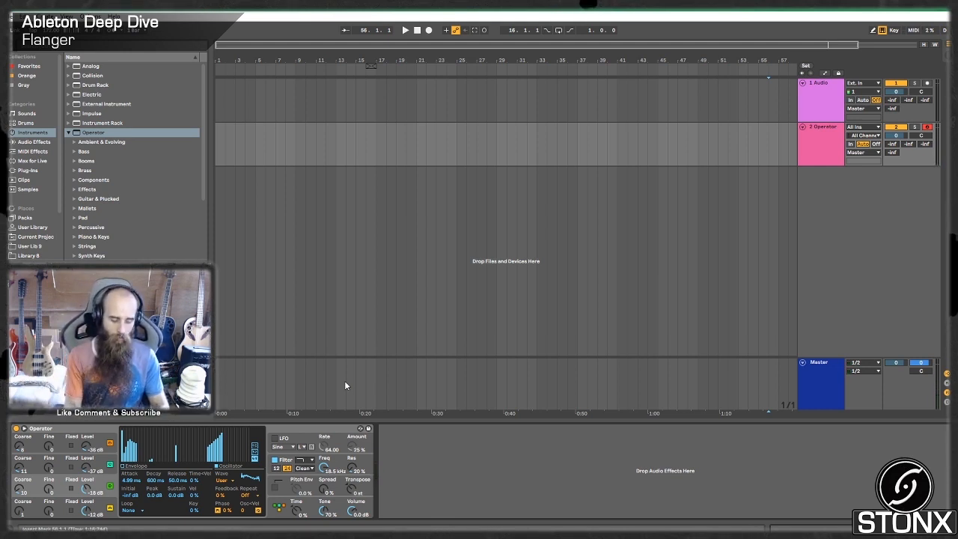
pyautogui.press('z')
pyautogui.press('a')
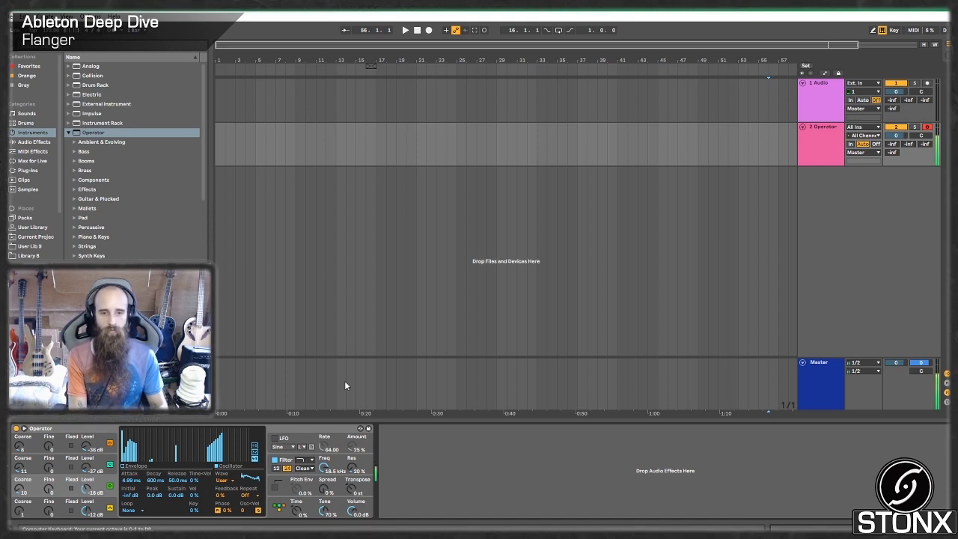
pyautogui.press('x')
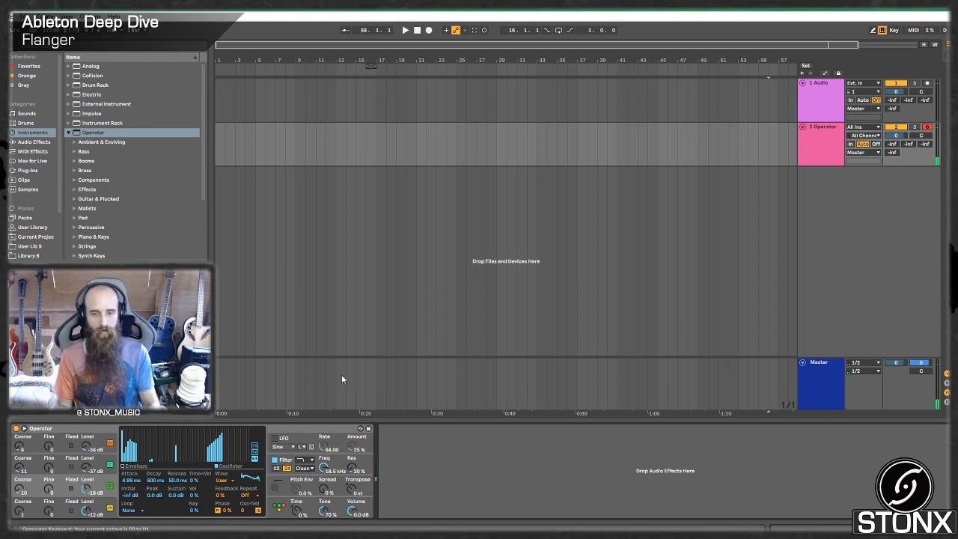
# Step: Insert an empty 13-bar MIDI clip on the Operator track starting at bar 13, and bring the low notes into range
pyautogui.moveTo(337, 145); pyautogui.dragTo(467, 149)
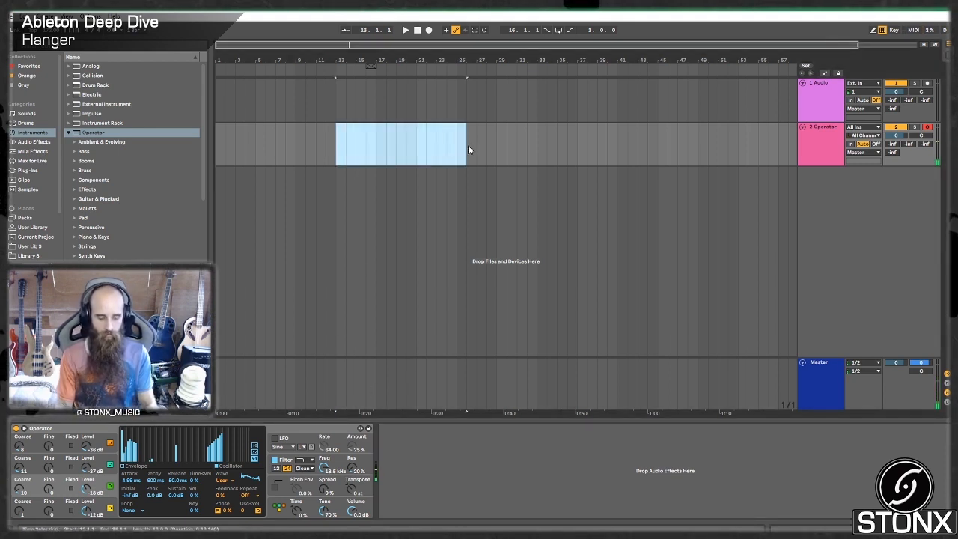
pyautogui.hotkey('ctrl', 'shift', 'm')
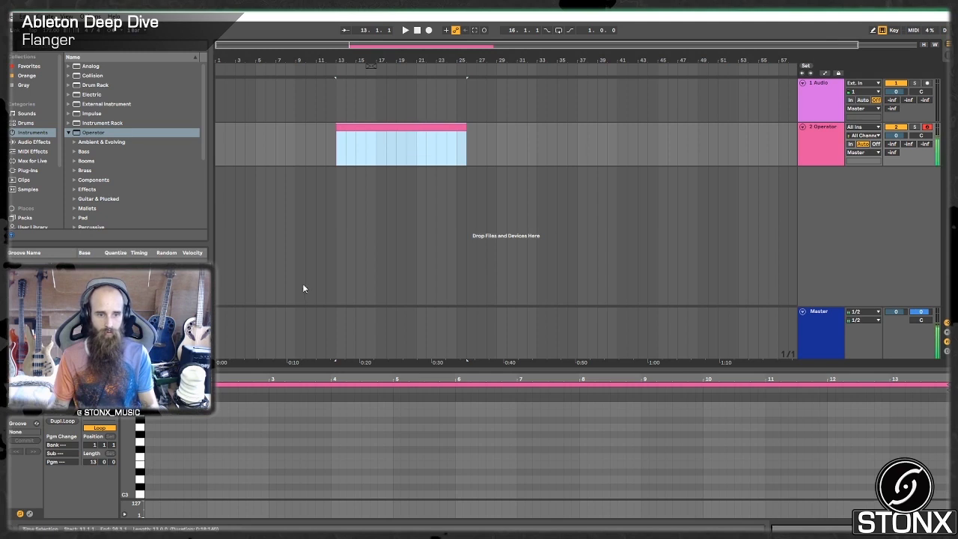
pyautogui.moveTo(128, 477); pyautogui.dragTo(132, 224)
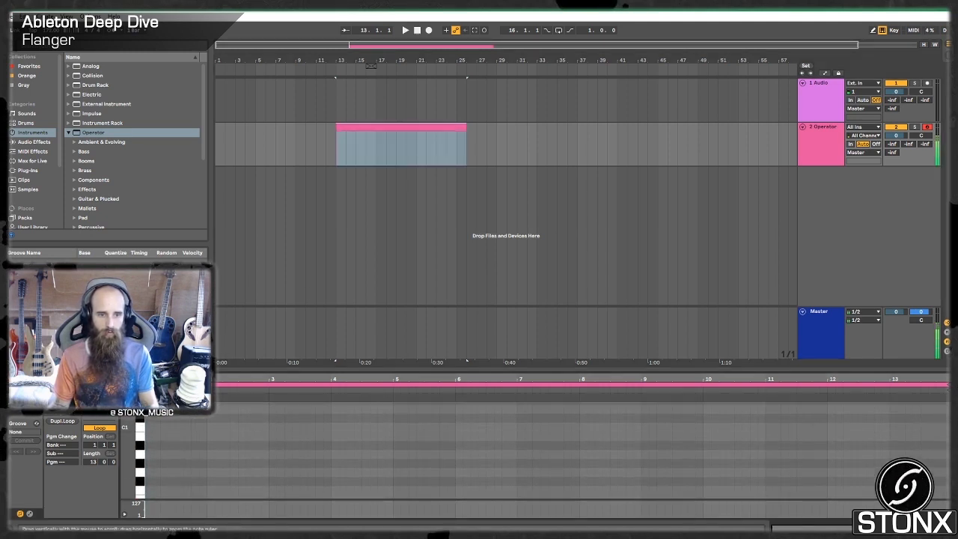
# Step: Add a G0 note sustained across the whole clip and play it back briefly
pyautogui.doubleClick(148, 474)
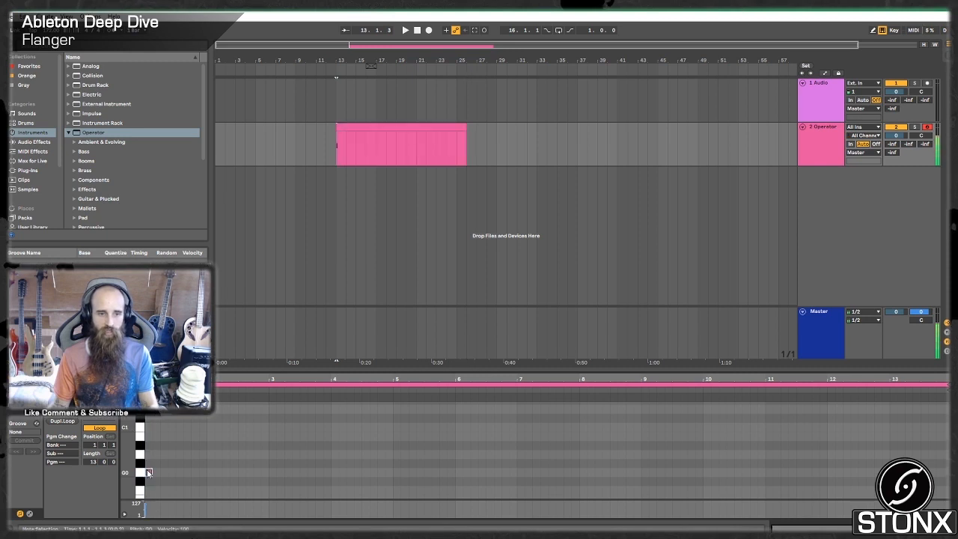
pyautogui.moveTo(147, 474); pyautogui.dragTo(925, 472)
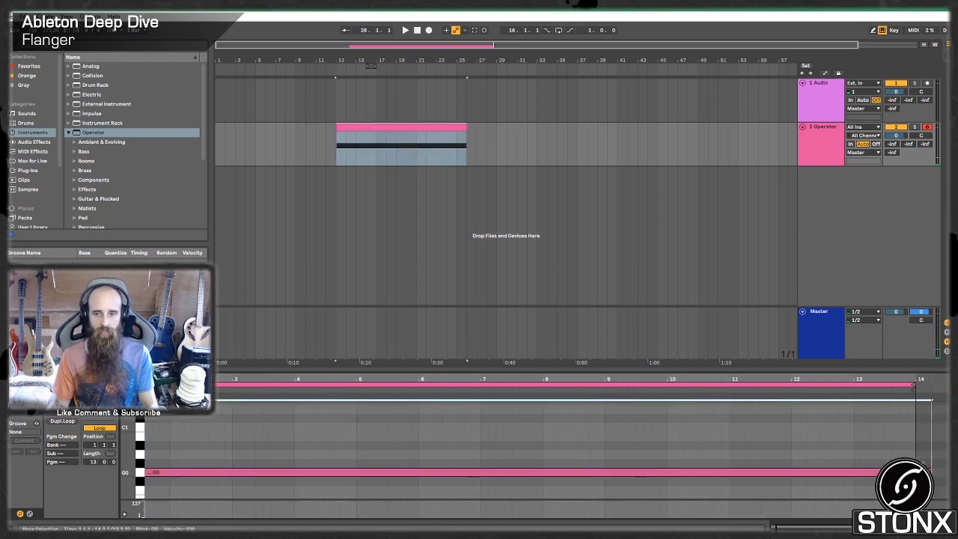
pyautogui.press('space')
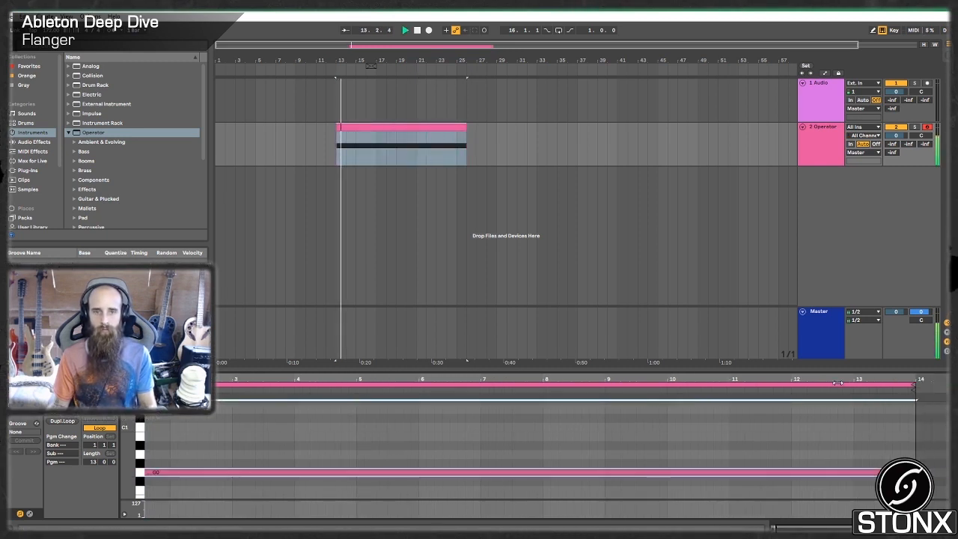
pyautogui.press('space')
# Step: Add the Flanger audio effect after Operator in the MIDI track's device chain
pyautogui.click(818, 136)
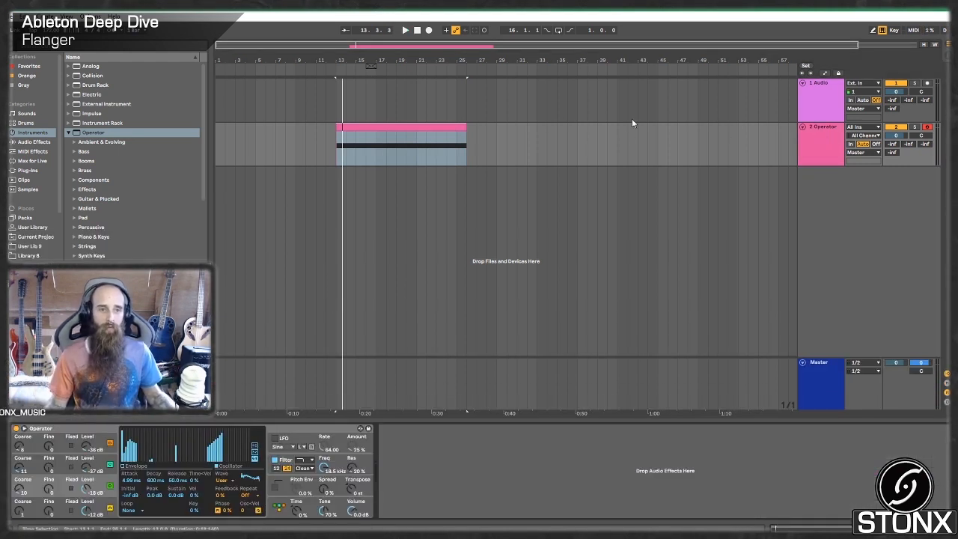
pyautogui.click(69, 132)
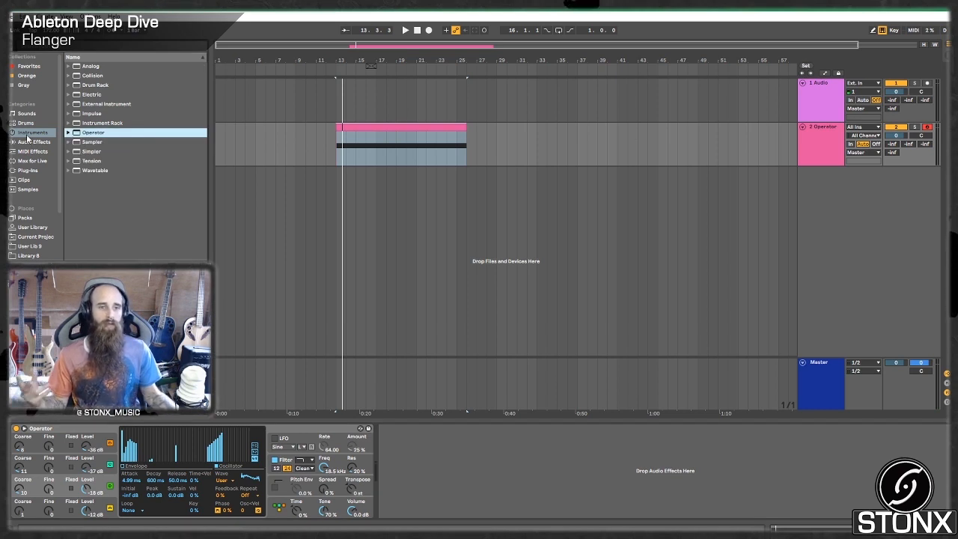
pyautogui.click(32, 142)
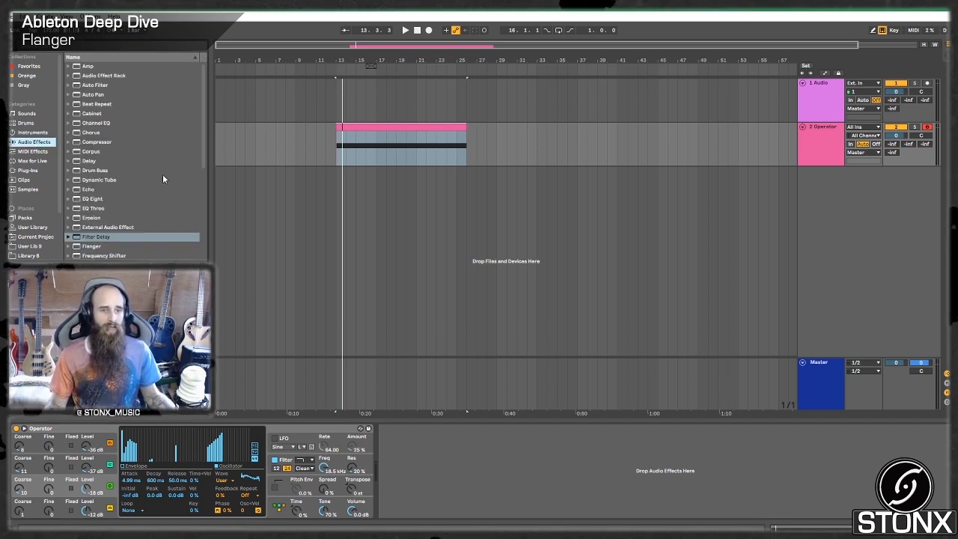
pyautogui.scroll(-4, 134, 179)
pyautogui.click(91, 126)
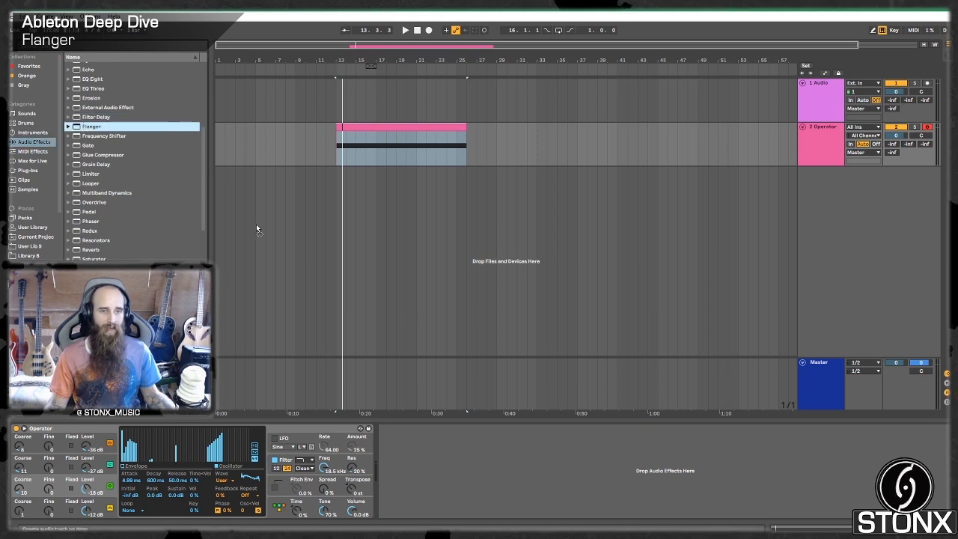
pyautogui.moveTo(257, 225); pyautogui.dragTo(402, 471)
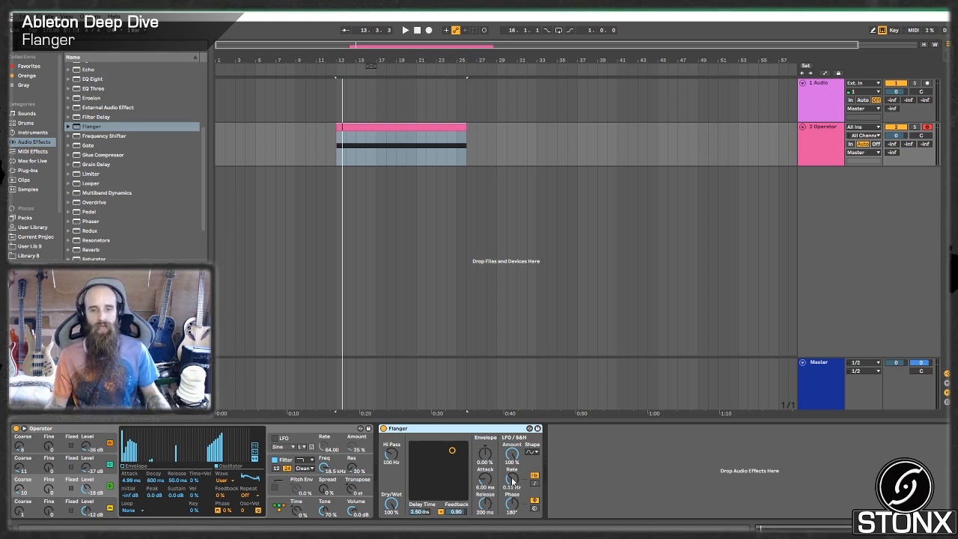
# Step: Play the clip while adjusting the Flanger to a 2.40 ms delay time and 0.89 feedback, and stop playback
pyautogui.click(509, 456)
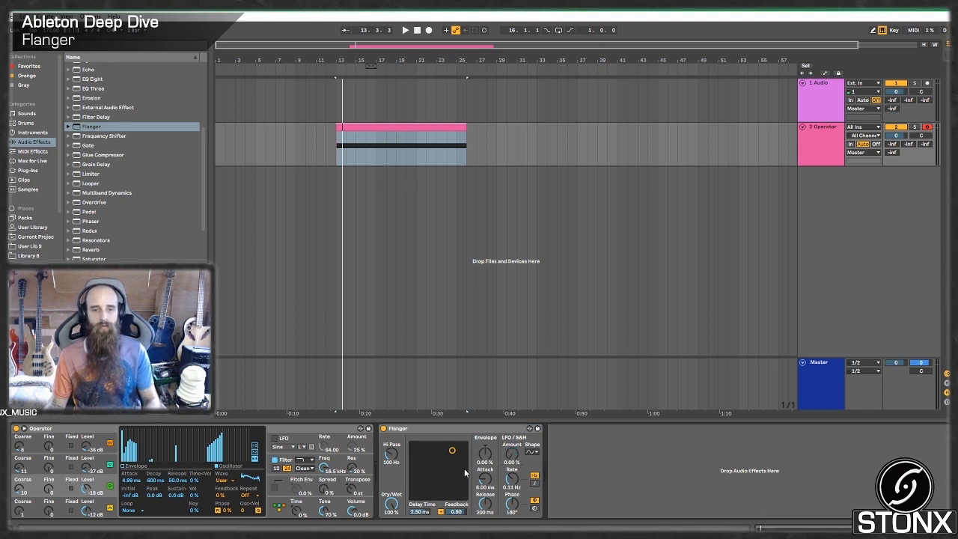
pyautogui.press('space')
pyautogui.moveTo(464, 474)
pyautogui.mouseDown()
pyautogui.moveTo(433, 479)
pyautogui.moveTo(428, 454)
pyautogui.moveTo(456, 452)
pyautogui.moveTo(423, 458)
pyautogui.moveTo(452, 463)
pyautogui.mouseUp()
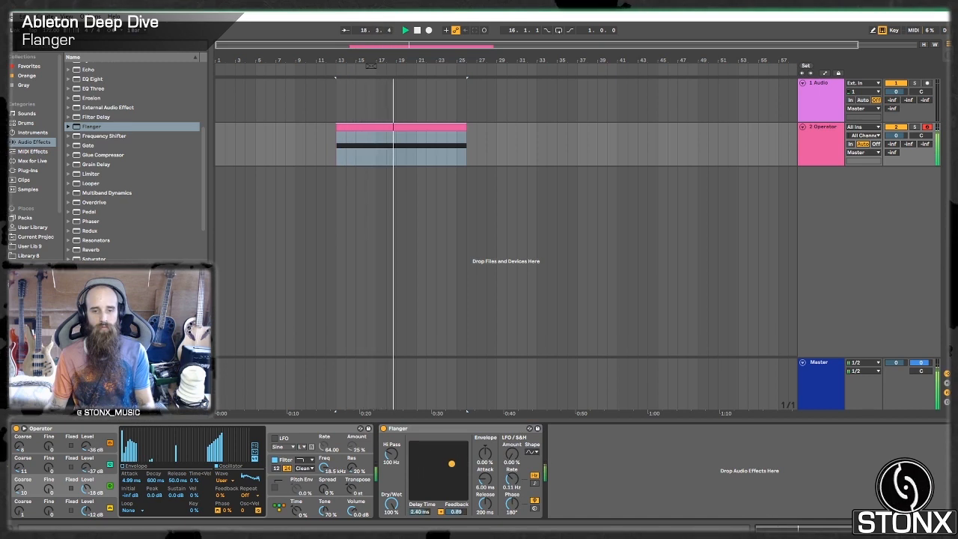
pyautogui.press('space')
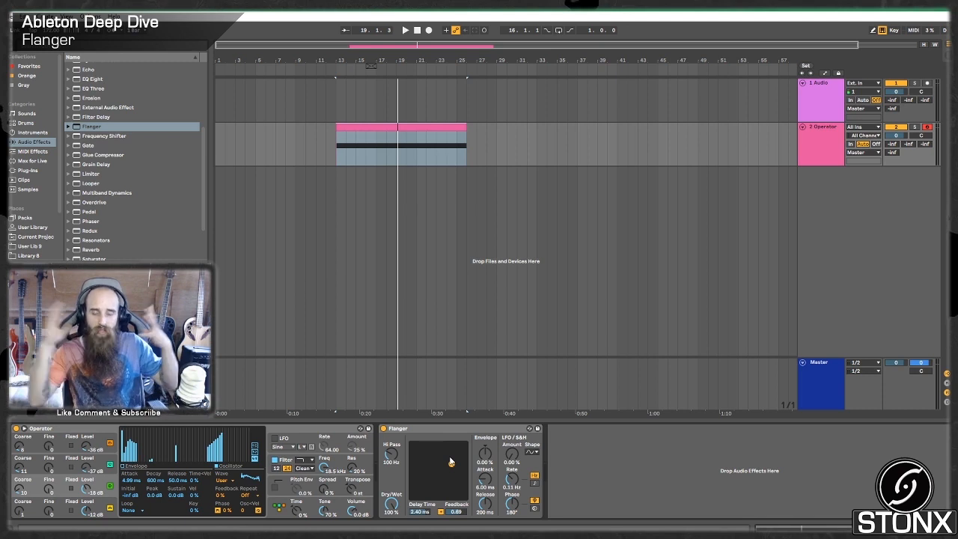
pyautogui.rightClick(459, 433)
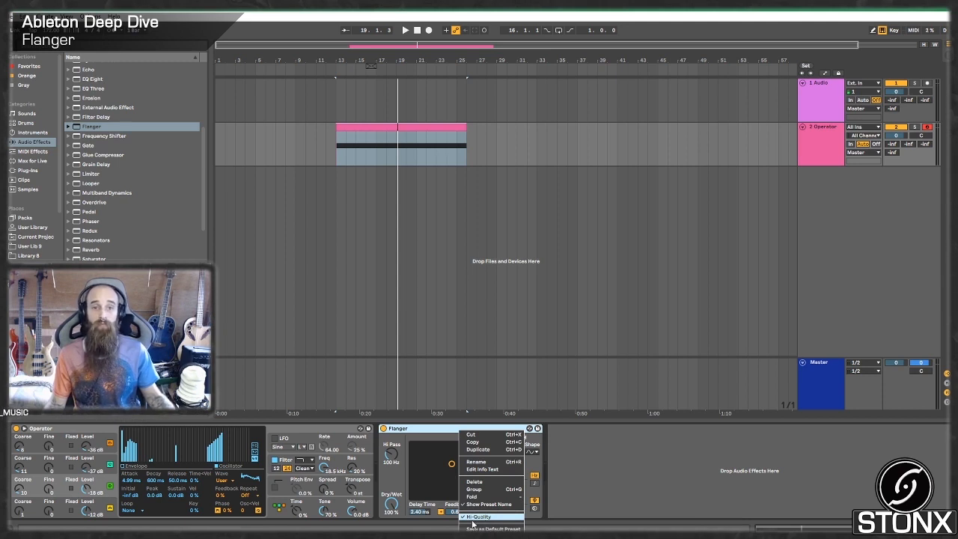
pyautogui.rightClick(428, 431)
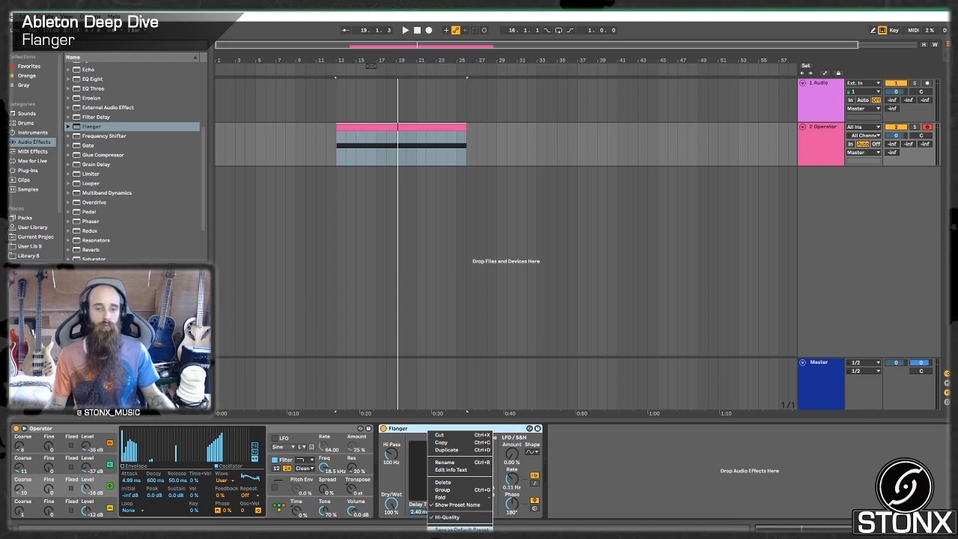
pyautogui.click(572, 507)
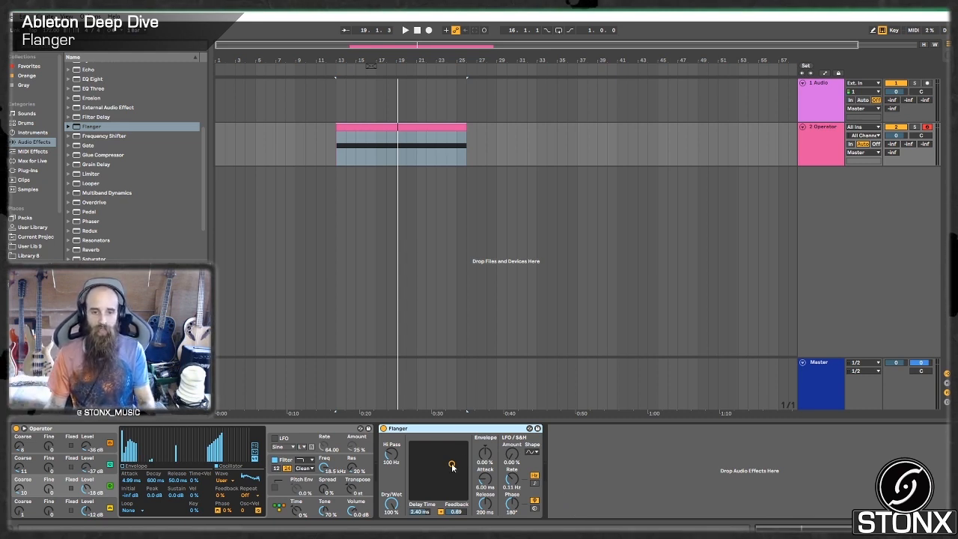
# Step: Set the Flanger to a shorter delay time and 0.73 feedback, comparing Dry/Wet at 0 % and 100 % during playback
pyautogui.moveTo(454, 464)
pyautogui.mouseDown()
pyautogui.moveTo(422, 464)
pyautogui.moveTo(447, 462)
pyautogui.mouseUp()
pyautogui.press('space')
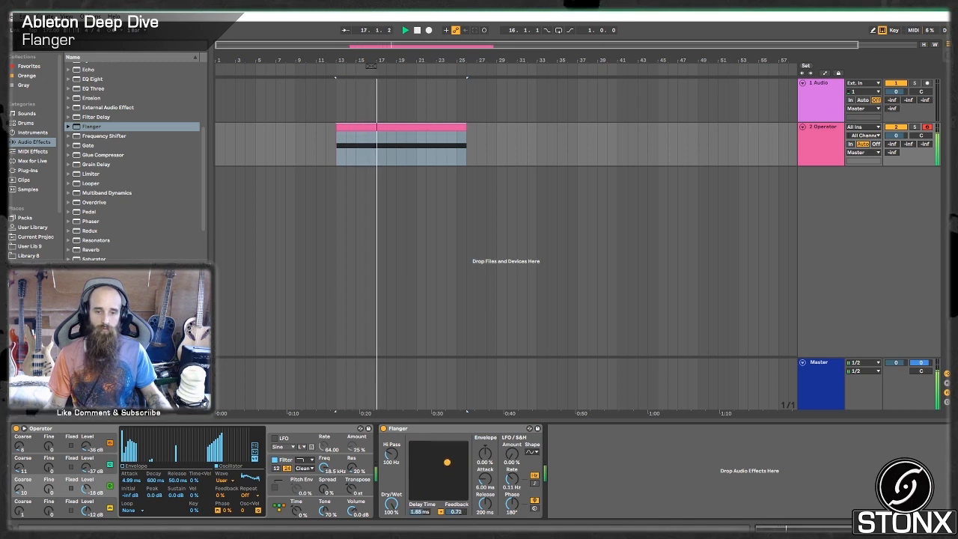
pyautogui.moveTo(390, 503); pyautogui.dragTo(390, 524)
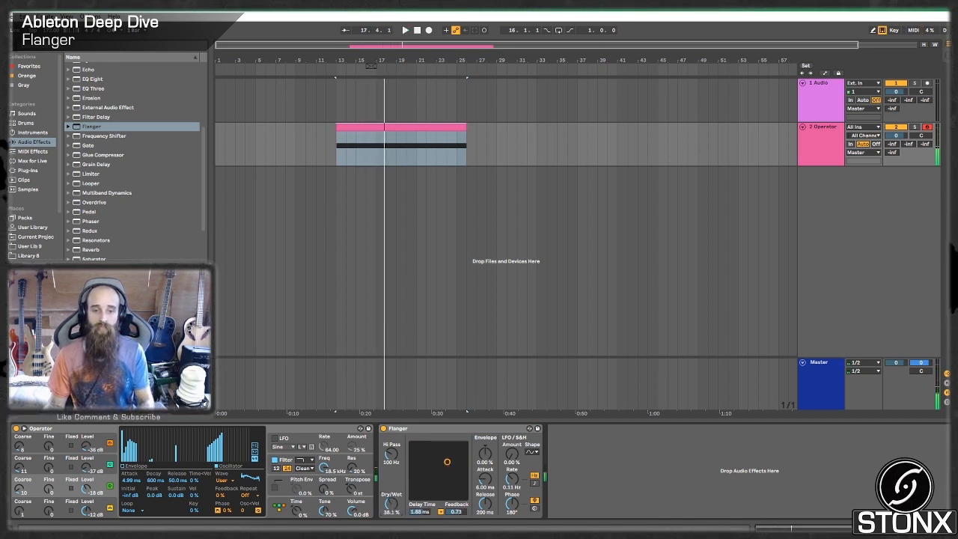
pyautogui.press('space')
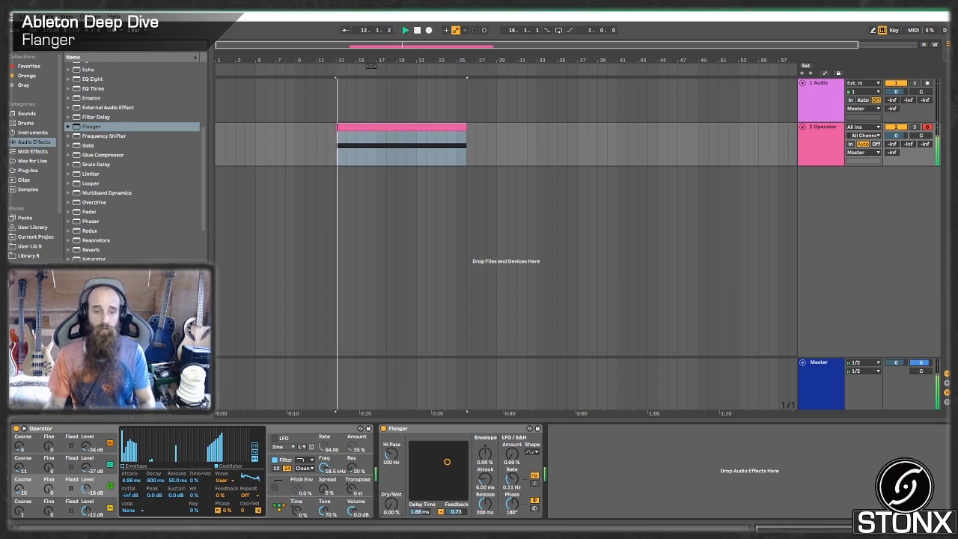
pyautogui.moveTo(390, 503); pyautogui.dragTo(390, 464)
pyautogui.press('space')
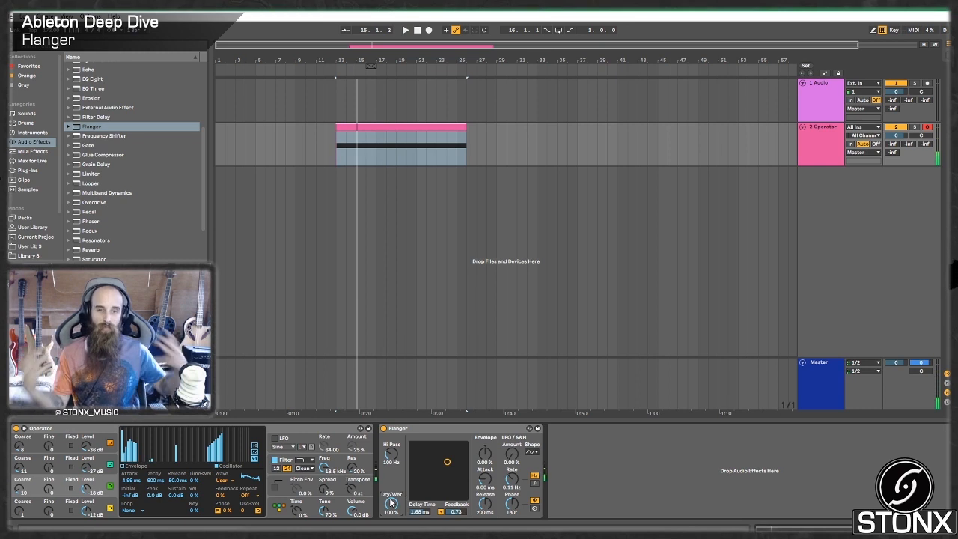
# Step: Add the Voxengo SPAN plug-in after the Flanger in the Operator track's device chain
pyautogui.click(36, 170)
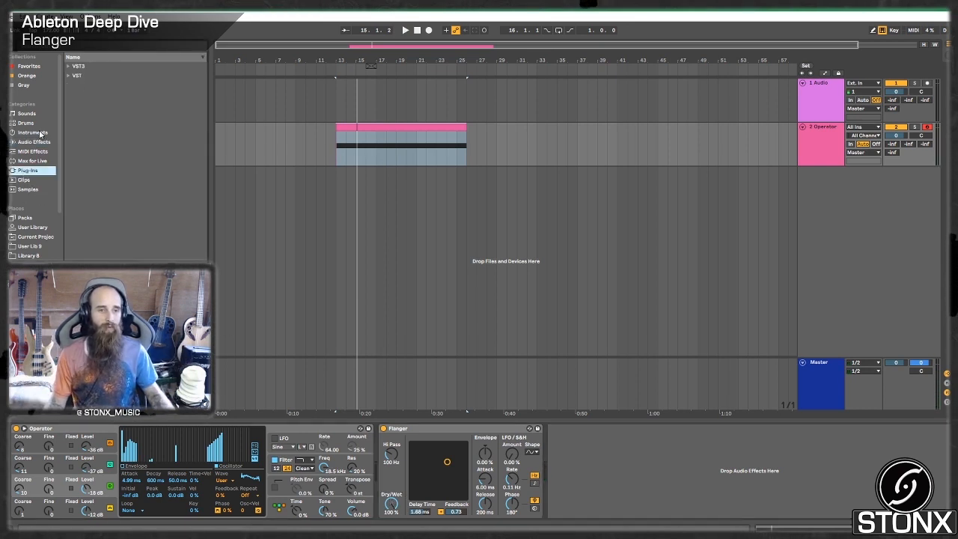
pyautogui.click(69, 76)
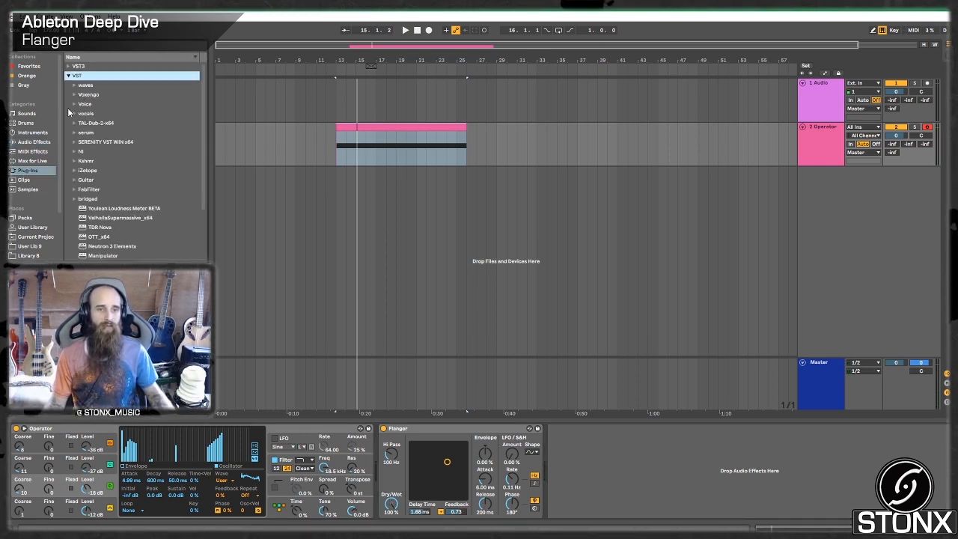
pyautogui.click(74, 96)
pyautogui.moveTo(105, 113); pyautogui.dragTo(642, 442)
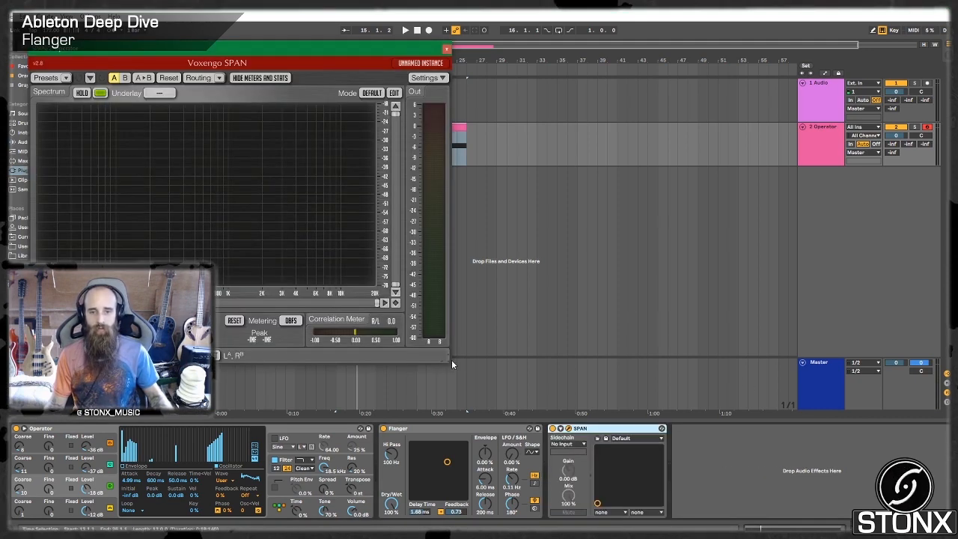
# Step: Enlarge the SPAN analyzer window and play the clip while comparing the Flanger's Dry/Wet at 0 % and 100 %
pyautogui.moveTo(448, 361); pyautogui.dragTo(741, 385)
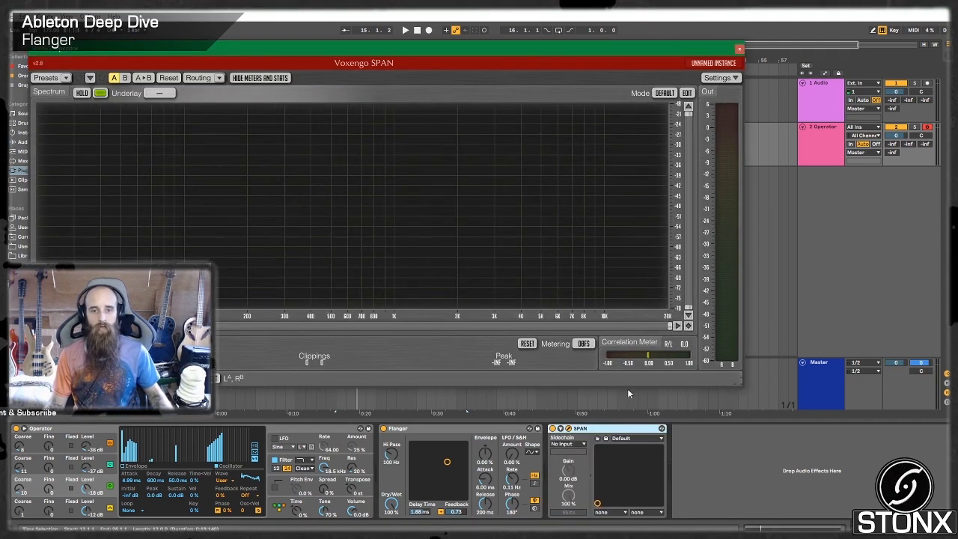
pyautogui.press('space')
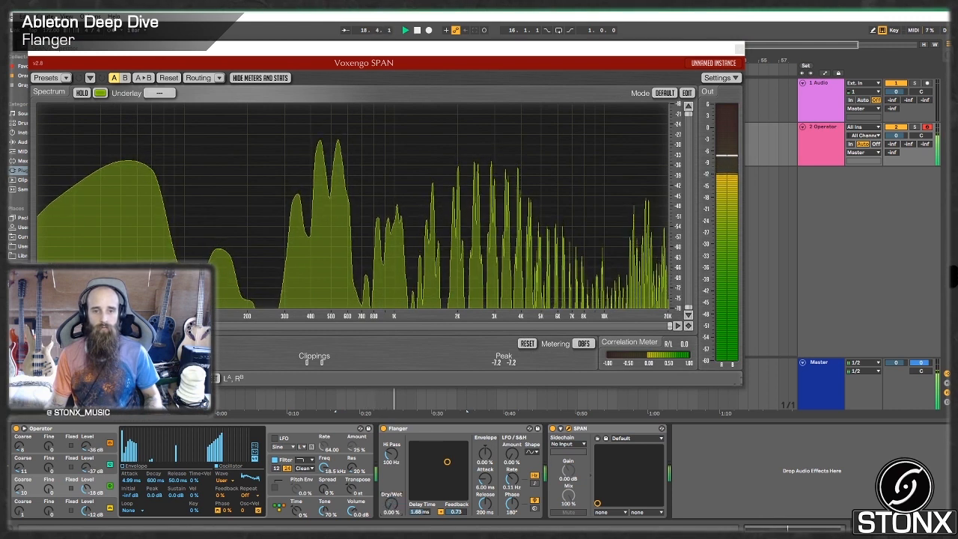
pyautogui.press('space')
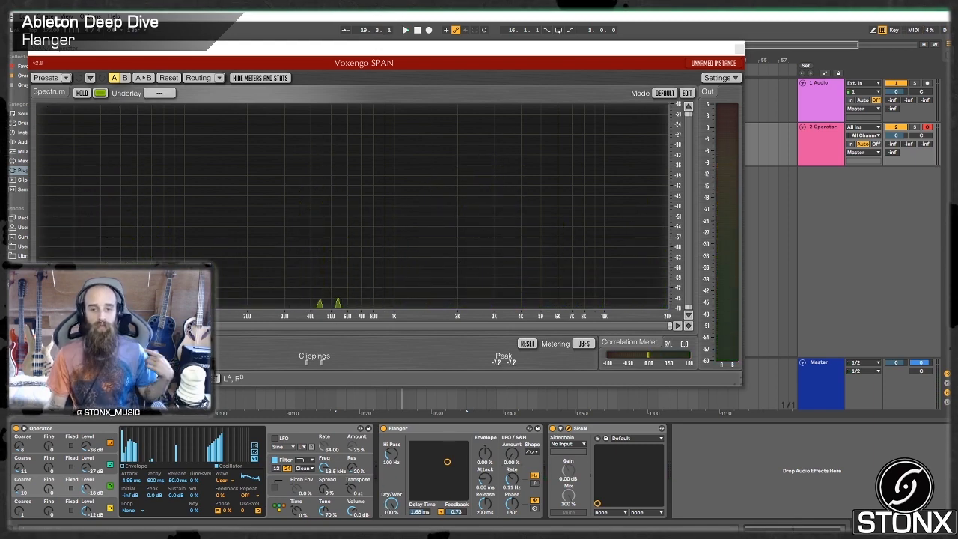
# Step: Set the Flanger's LFO Amount to 100 % and play the clip repeatedly to examine SPAN's output levels and correlation meter
pyautogui.moveTo(512, 455); pyautogui.dragTo(512, 420)
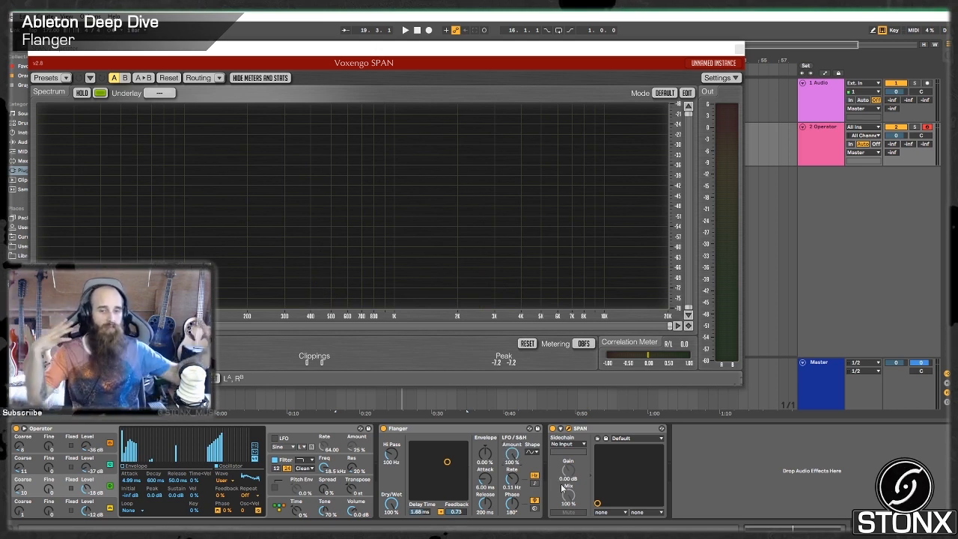
pyautogui.press('space')
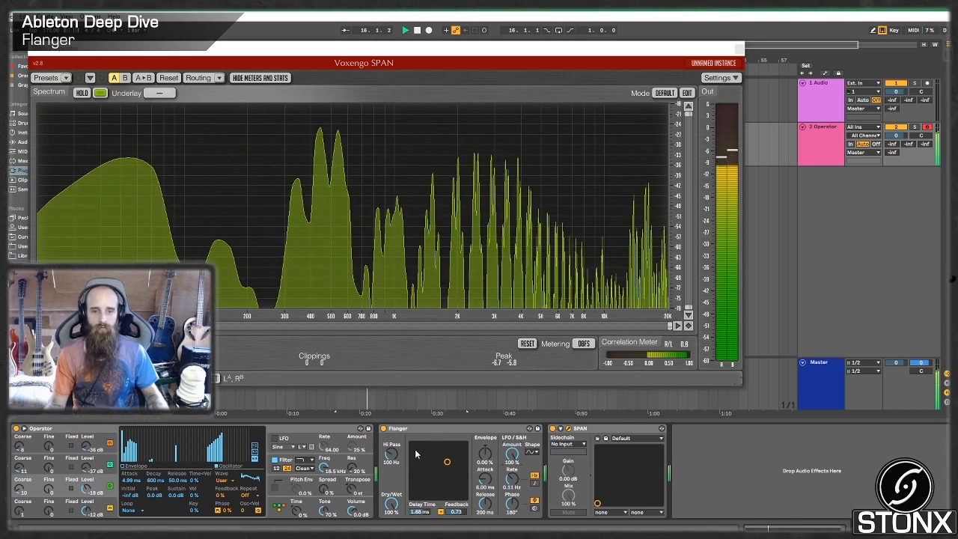
pyautogui.press('space')
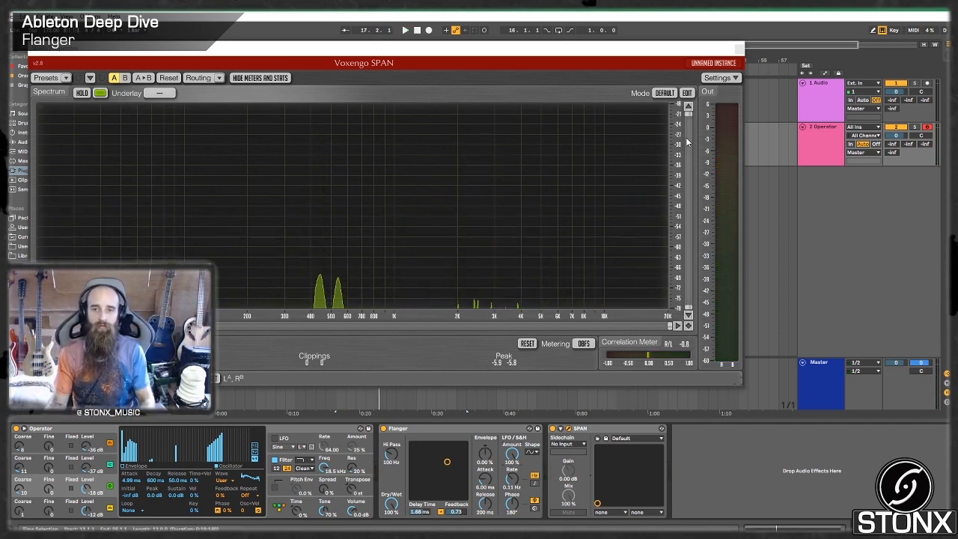
pyautogui.press('space')
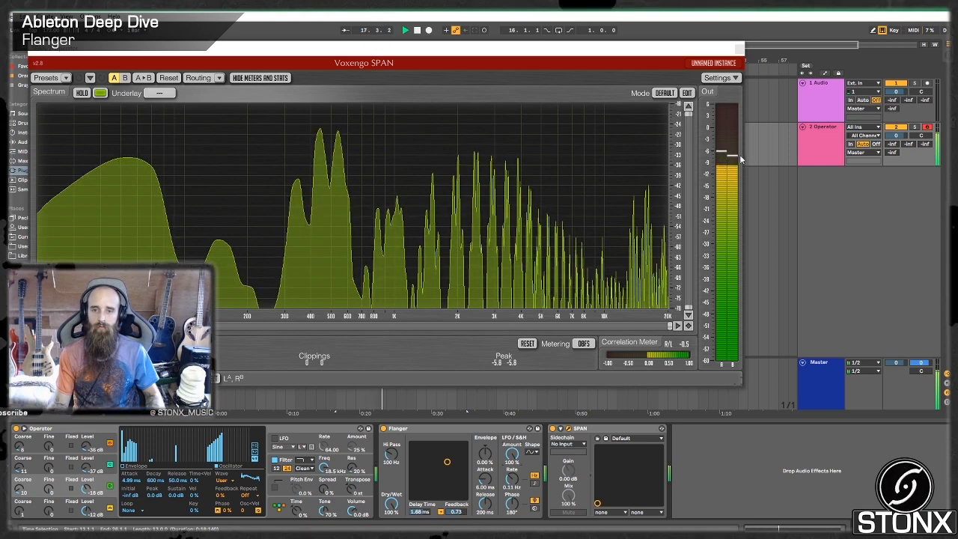
pyautogui.press('space')
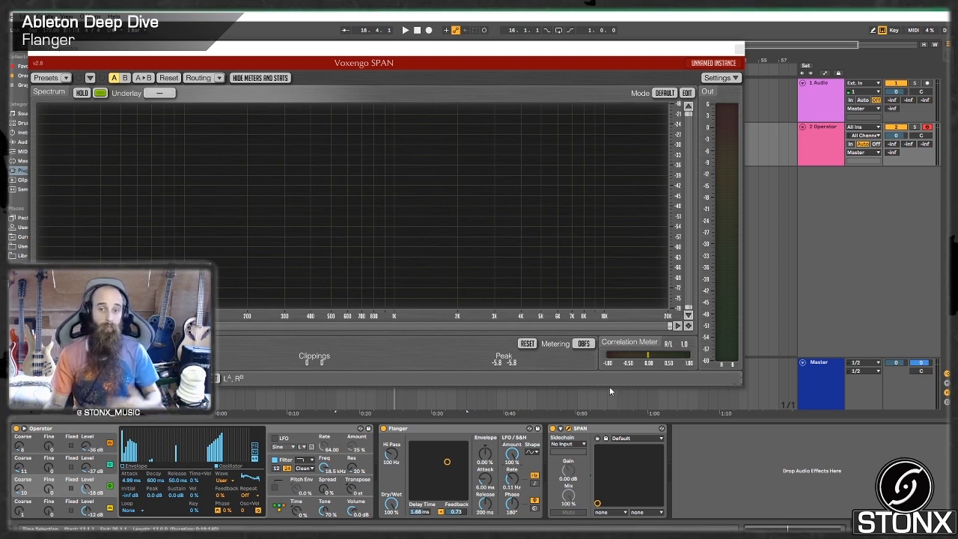
pyautogui.press('space')
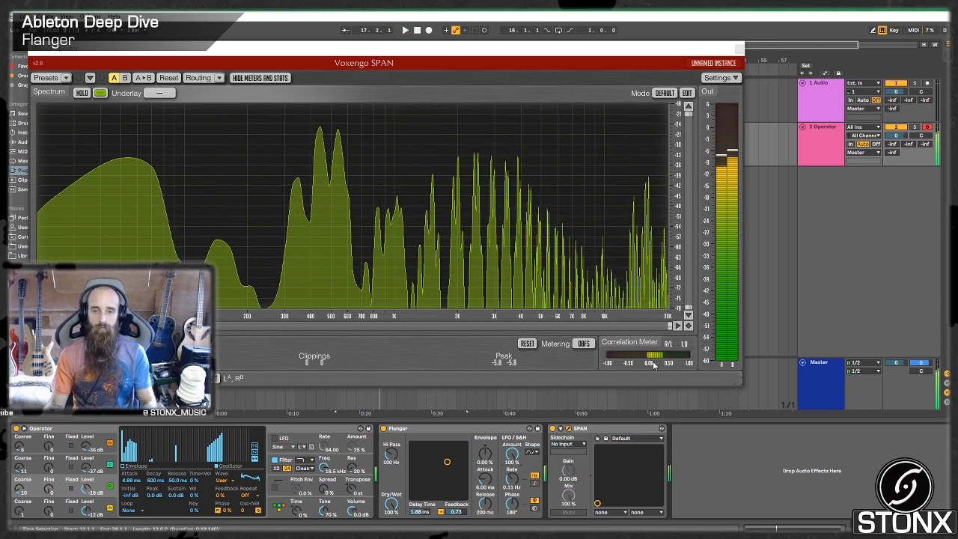
pyautogui.press('space')
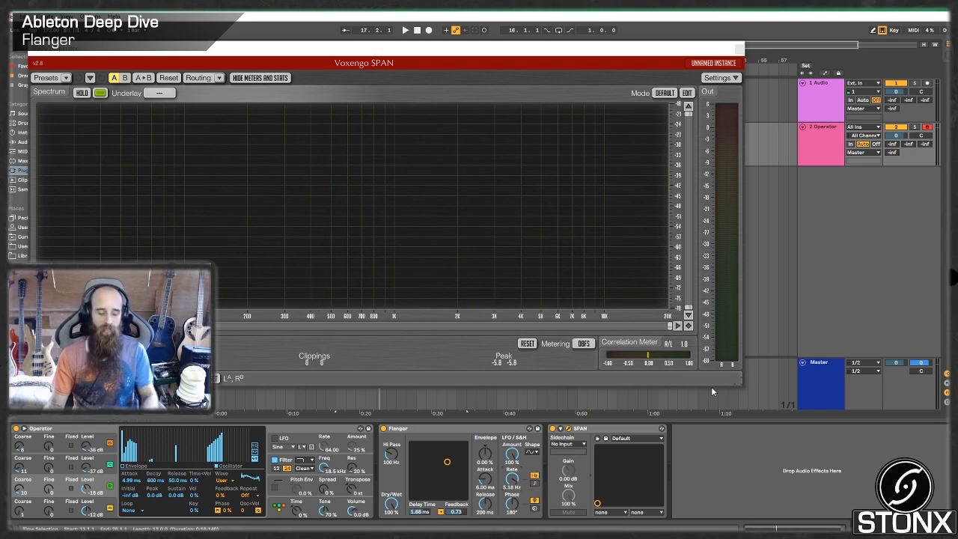
# Step: Play the clip with the Flanger's LFO Rate raised to 10.0 Hz, and return the rate to 0.11 Hz
pyautogui.press('space')
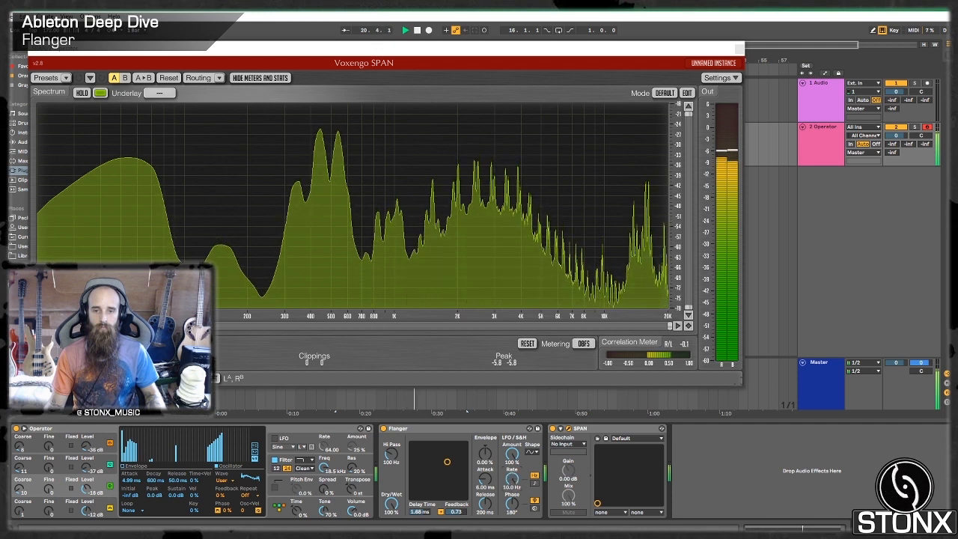
pyautogui.moveTo(512, 480); pyautogui.dragTo(512, 449)
pyautogui.press('space')
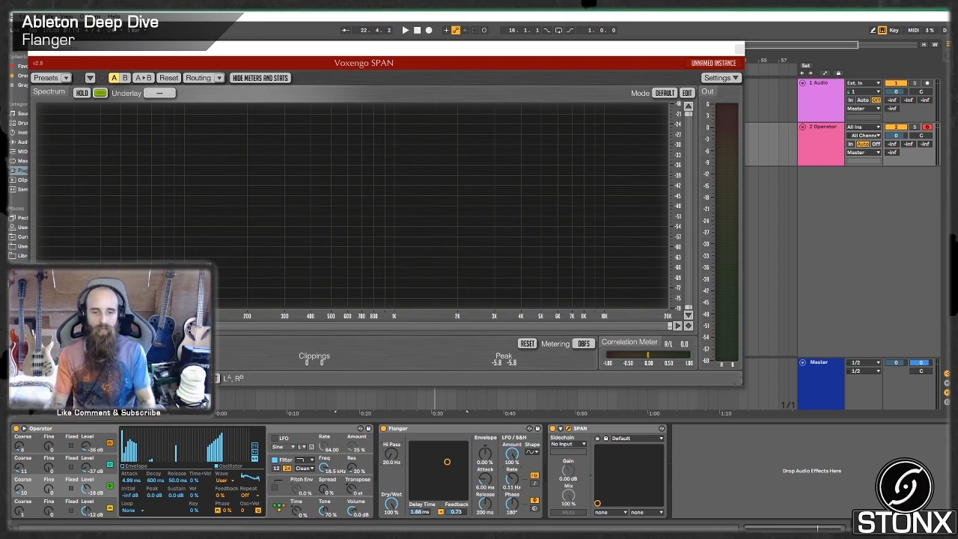
# Step: Play the clip while comparing the Flanger's Hi Pass at 100 Hz and 20.0 Hz, and stop playback
pyautogui.press('space')
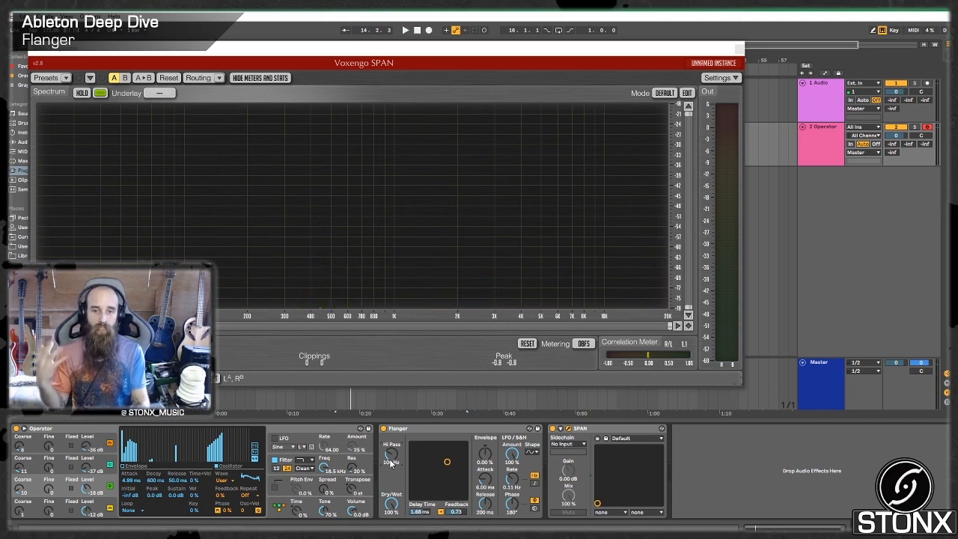
pyautogui.press('space')
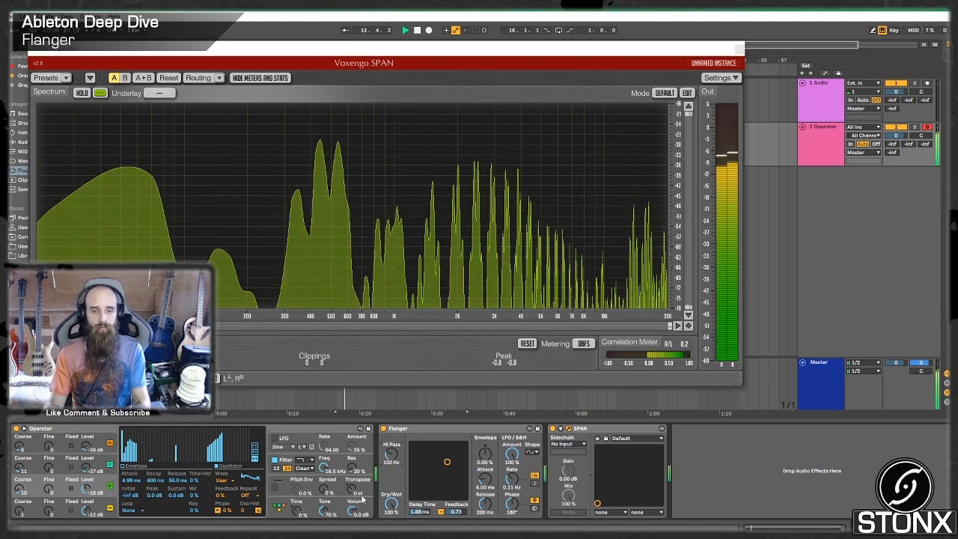
pyautogui.moveTo(391, 455); pyautogui.dragTo(391, 466)
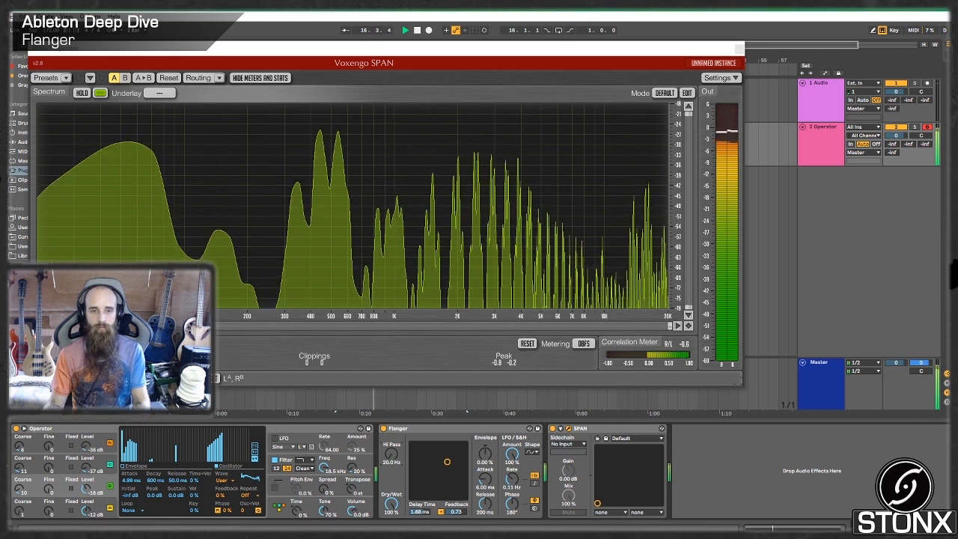
pyautogui.moveTo(390, 455)
pyautogui.mouseDown()
pyautogui.moveTo(391, 374)
pyautogui.moveTo(391, 454)
pyautogui.mouseUp()
pyautogui.press('space')
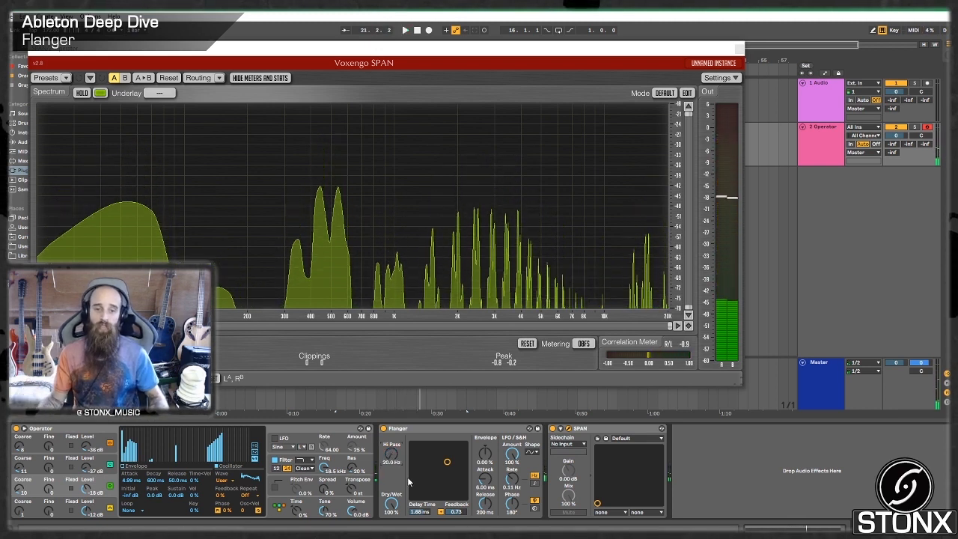
# Step: Group the Flanger into an Audio Effect Rack with its chain list shown, and set the Hi Pass to 200 Hz
pyautogui.click(428, 431)
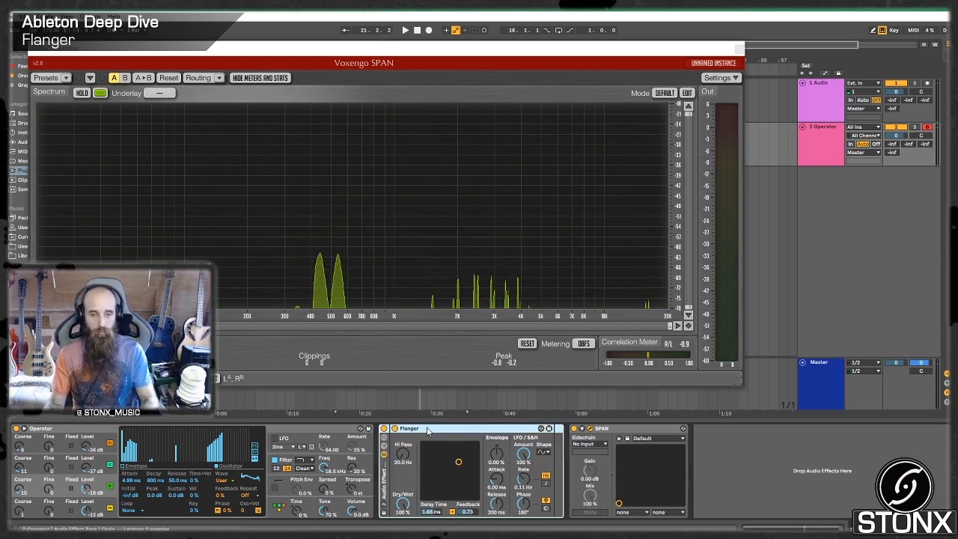
pyautogui.hotkey('ctrl', 'g')
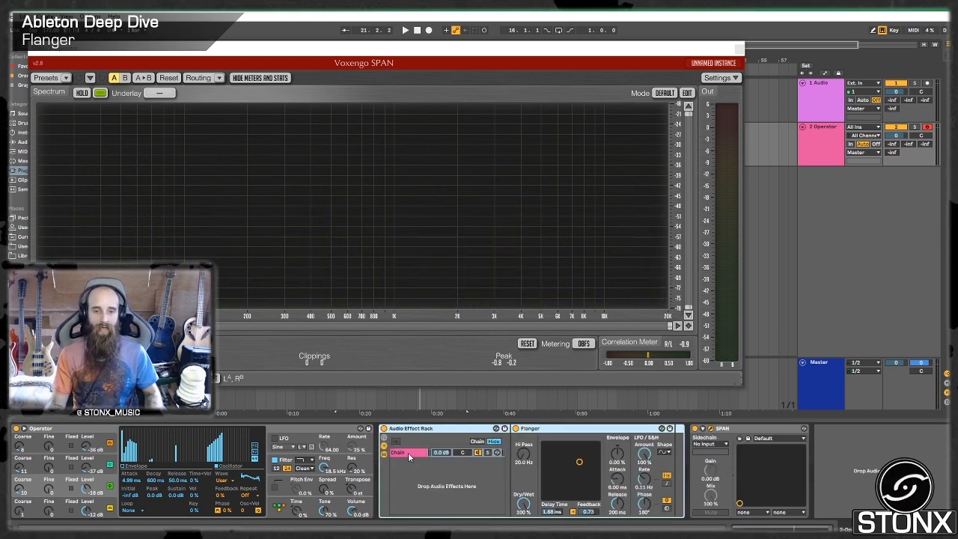
pyautogui.moveTo(523, 454); pyautogui.dragTo(524, 448)
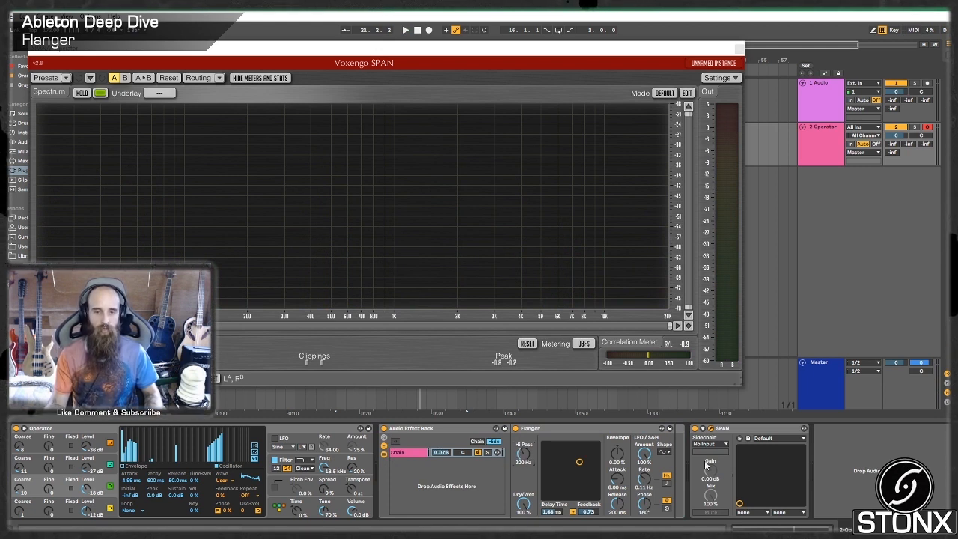
# Step: Rename the rack's existing chain Flanger and create a second, empty chain named DRy
pyautogui.click(408, 454)
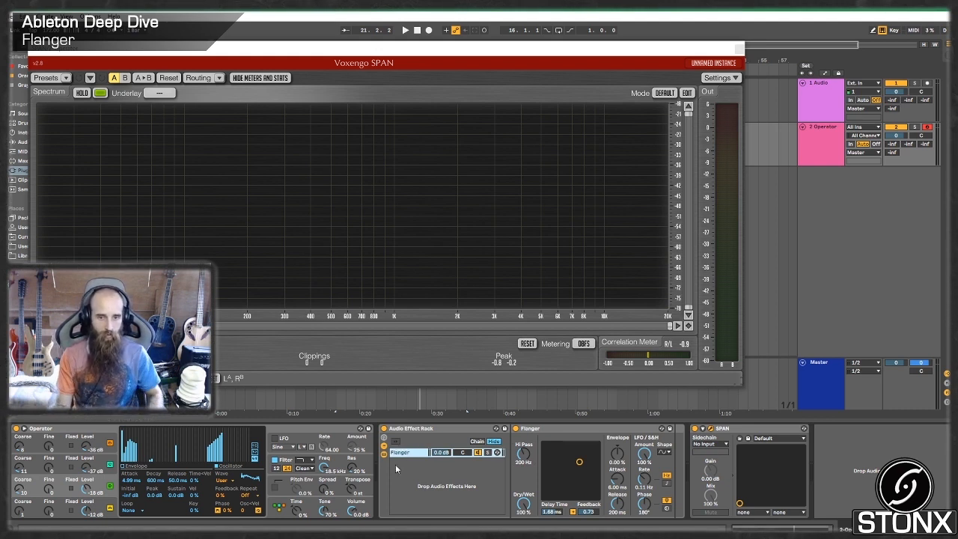
pyautogui.rightClick(395, 465)
pyautogui.click(413, 471)
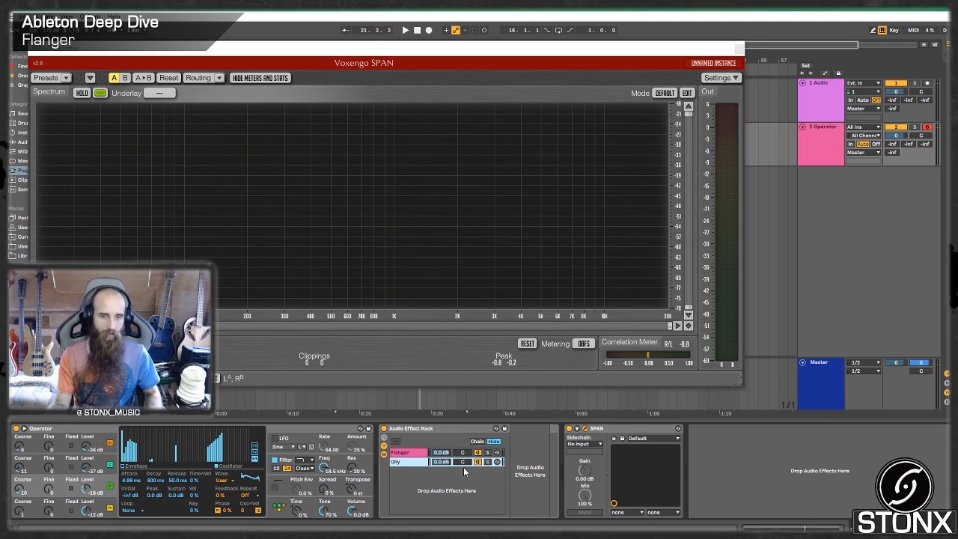
# Step: Set the volume of both the Flanger and DRy chains to -6.0 dB
pyautogui.click(449, 454)
pyautogui.moveTo(452, 452); pyautogui.dragTo(443, 463)
pyautogui.click(442, 463)
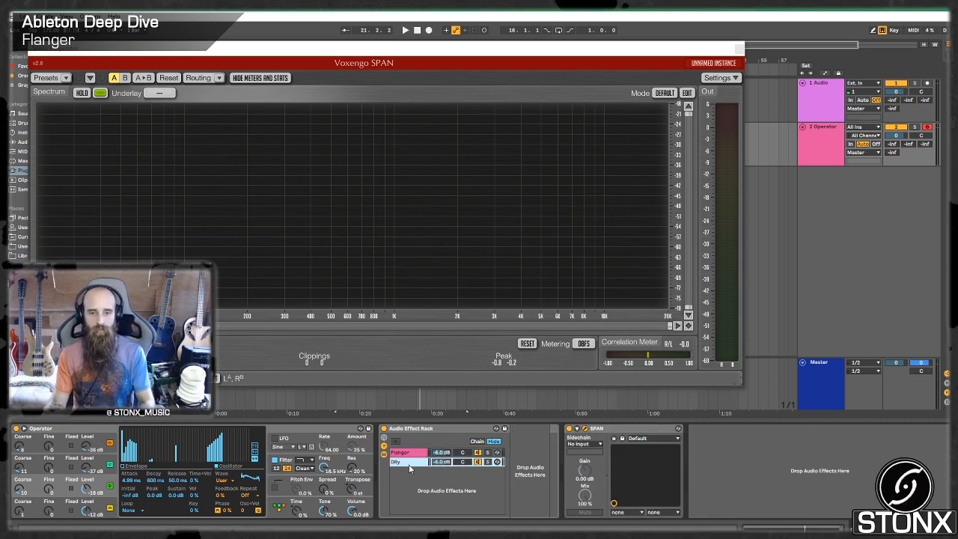
# Step: Play the clip through the parallel Flanger and DRy chains, toggling the DRy chain to compare the blended sound
pyautogui.click(409, 469)
pyautogui.click(405, 454)
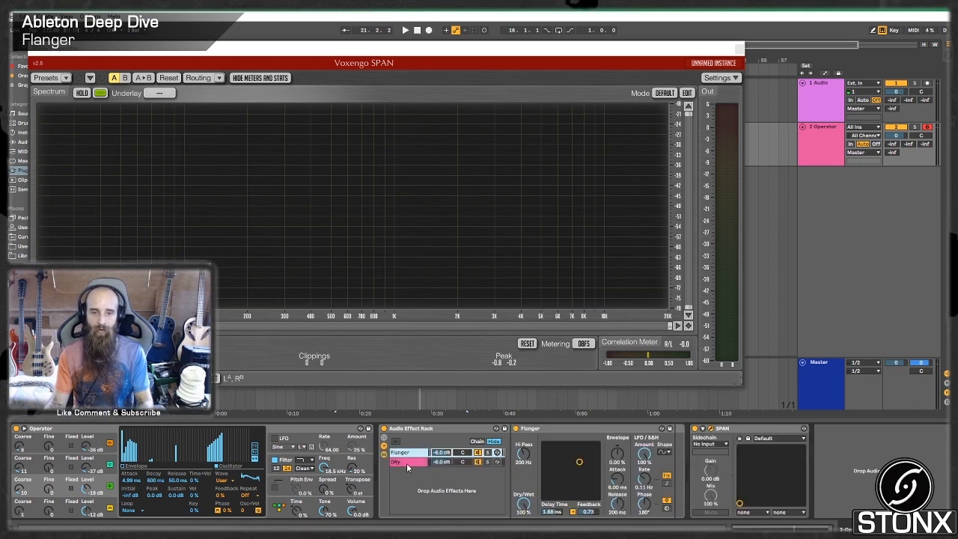
pyautogui.press('space')
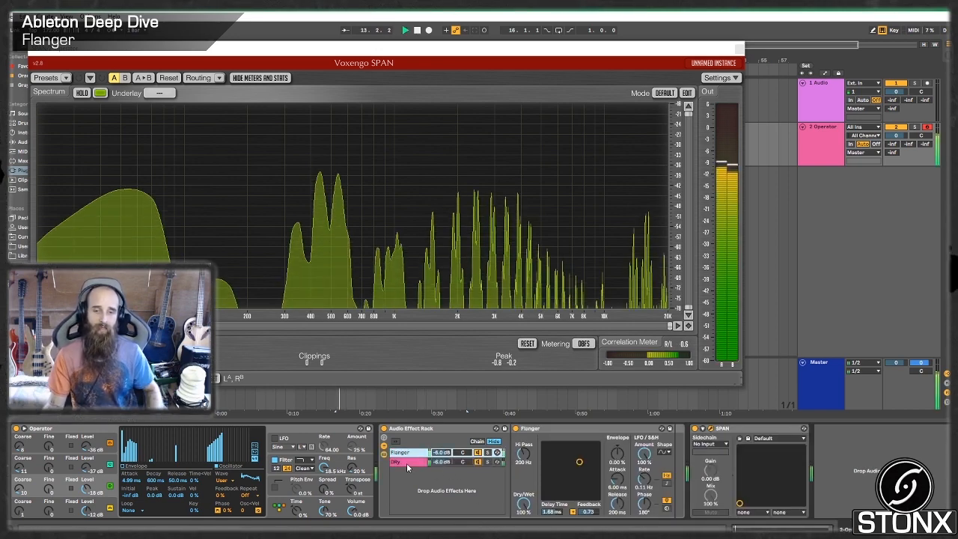
pyautogui.click(480, 460)
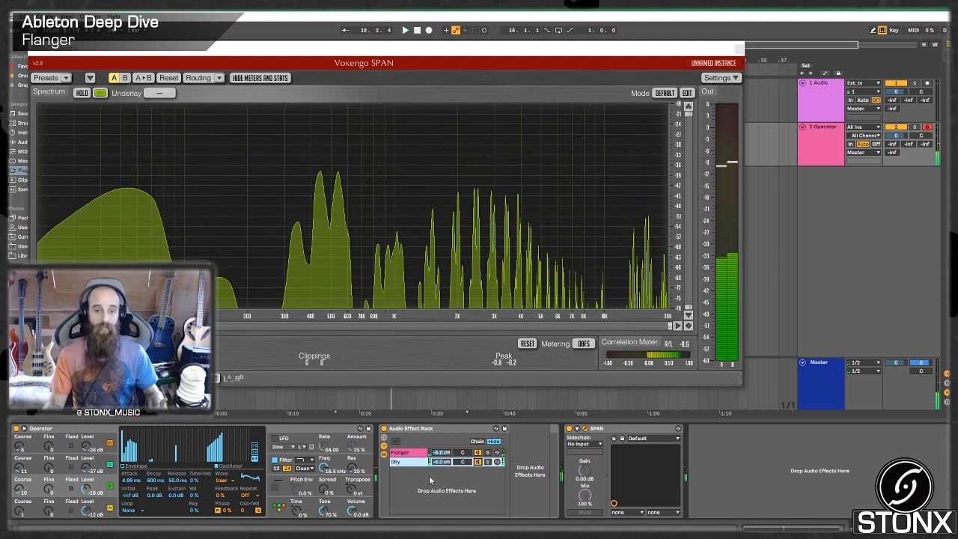
# Step: Set the Flanger's Envelope amount to 34.9 % and play the clip, switching the DRy chain off to hear the flanged signal
pyautogui.press('space')
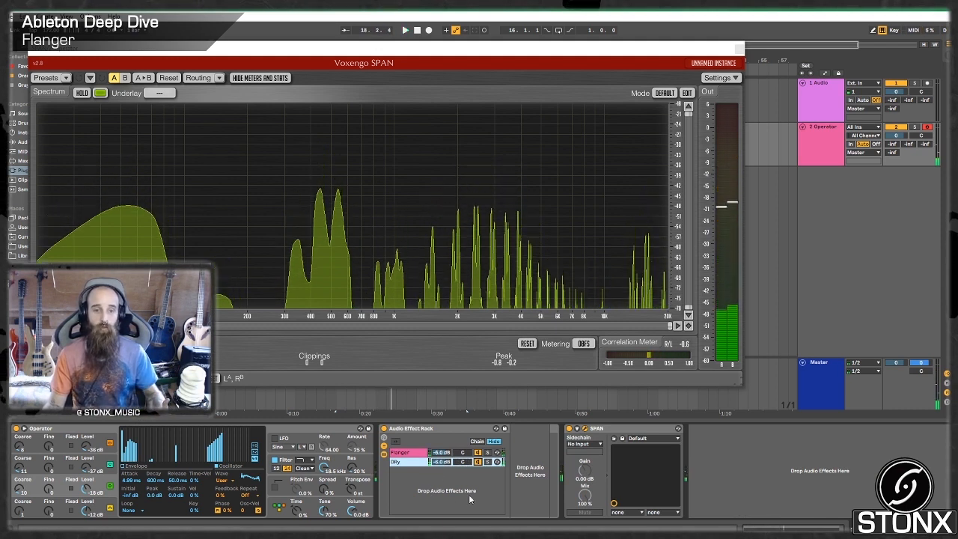
pyautogui.click(401, 454)
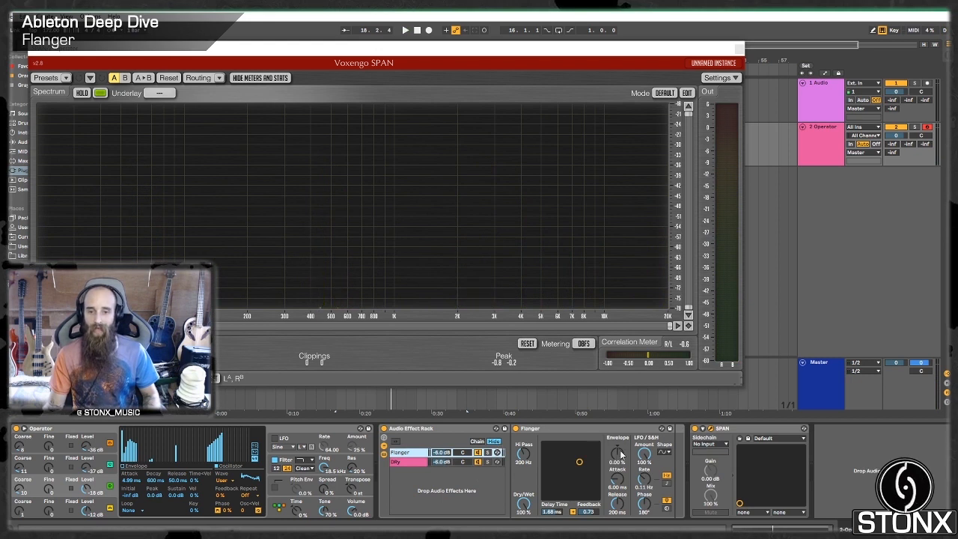
pyautogui.moveTo(617, 454); pyautogui.dragTo(617, 442)
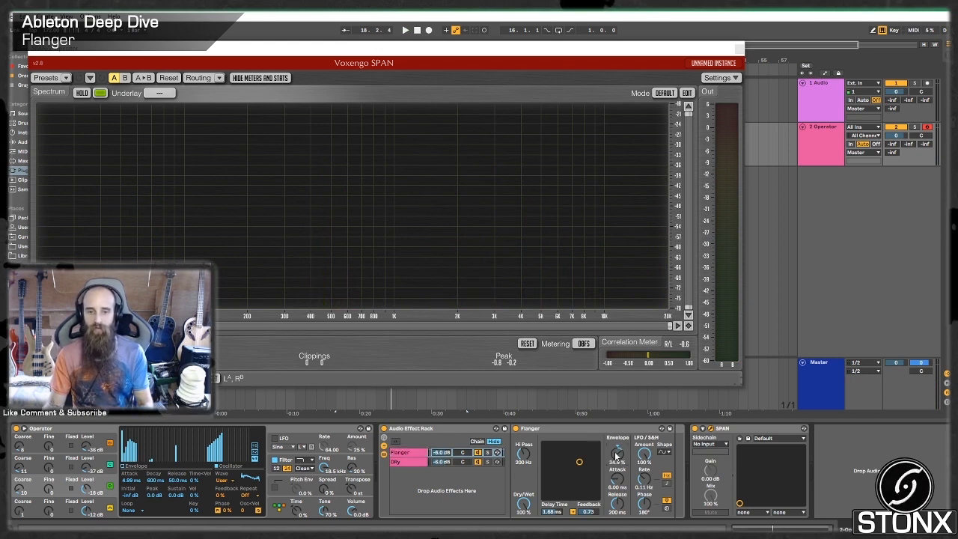
pyautogui.press('space')
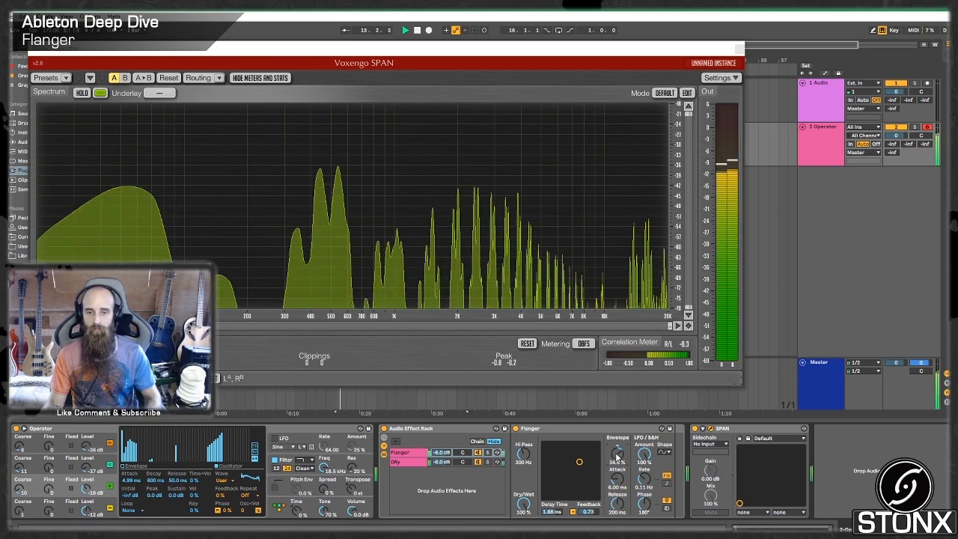
pyautogui.click(479, 463)
pyautogui.click(479, 463)
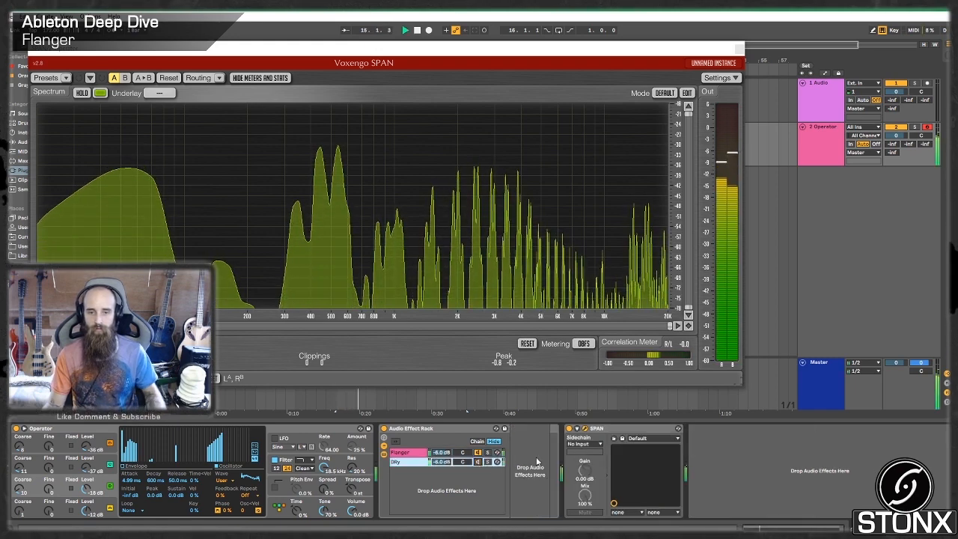
# Step: Lower the Flanger's Envelope amount to -100 % during playback, and stop the clip
pyautogui.click(419, 453)
pyautogui.moveTo(618, 453); pyautogui.dragTo(618, 480)
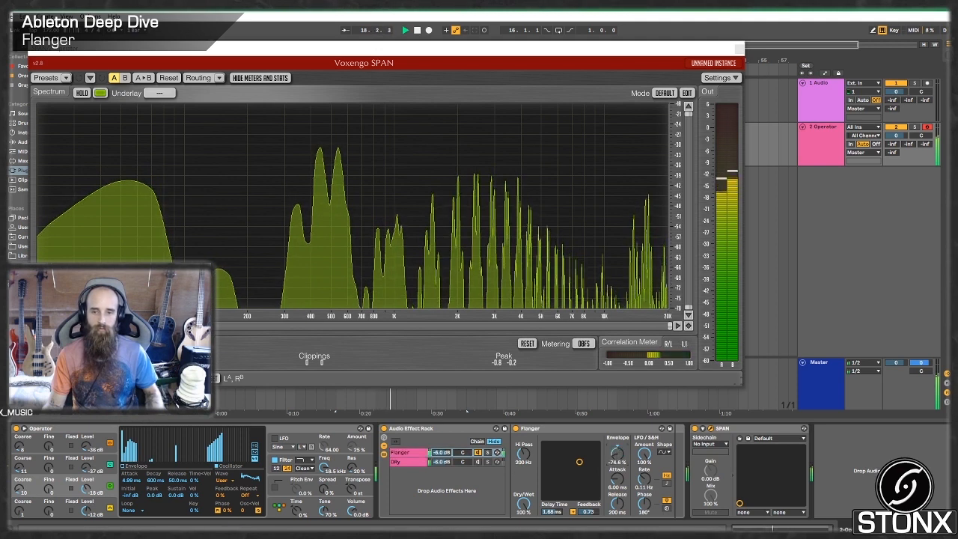
pyautogui.press('space')
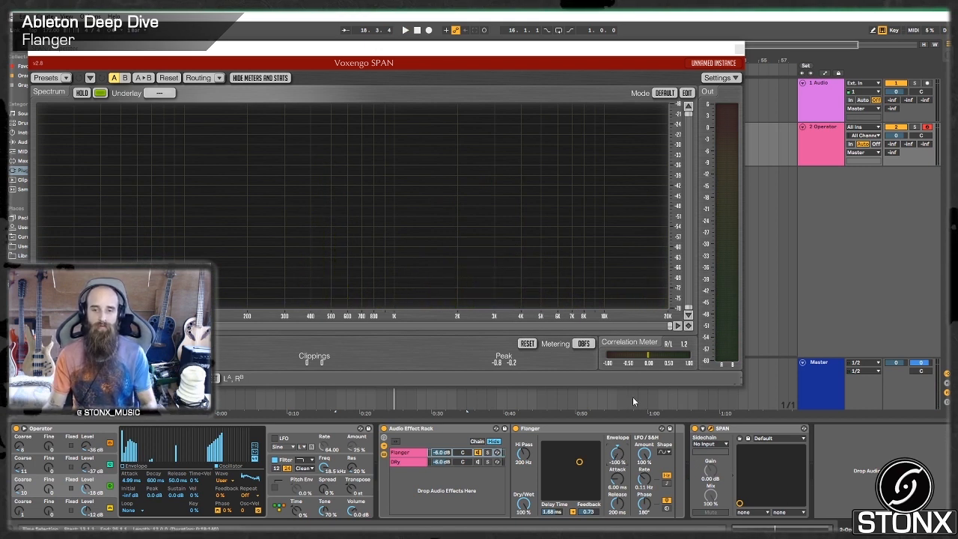
# Step: Raise the Flanger's Envelope amount to 71.4 % during playback and replay the clip while watching SPAN's correlation meter
pyautogui.press('space')
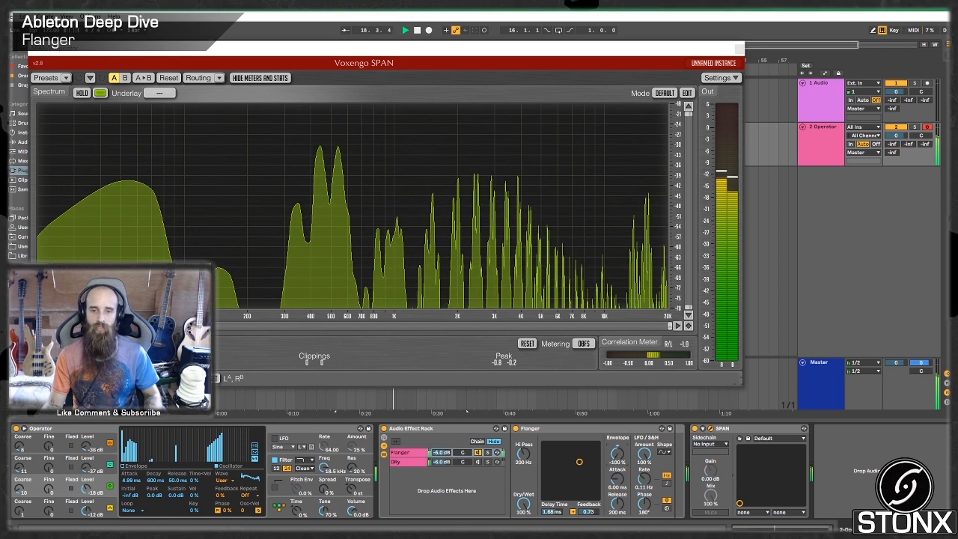
pyautogui.moveTo(618, 454); pyautogui.dragTo(618, 404)
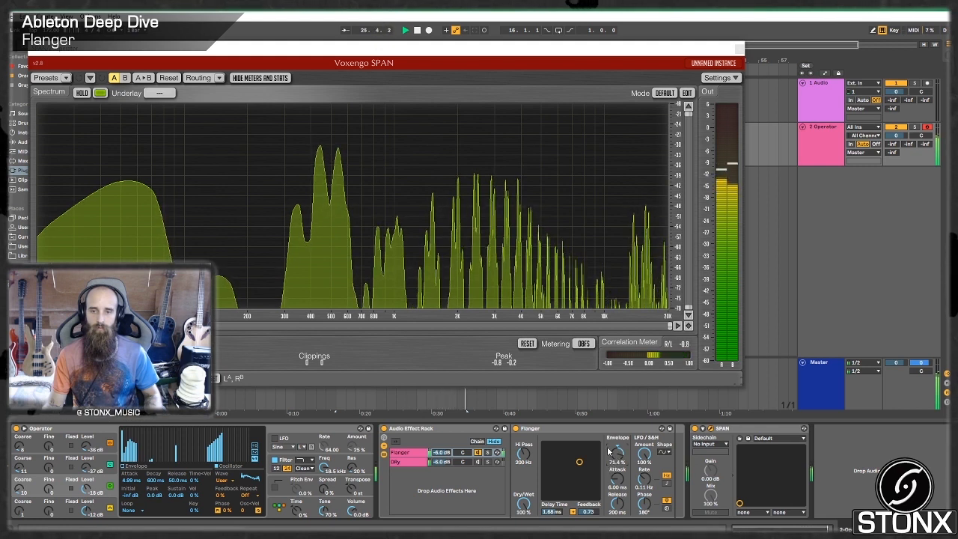
pyautogui.press('space')
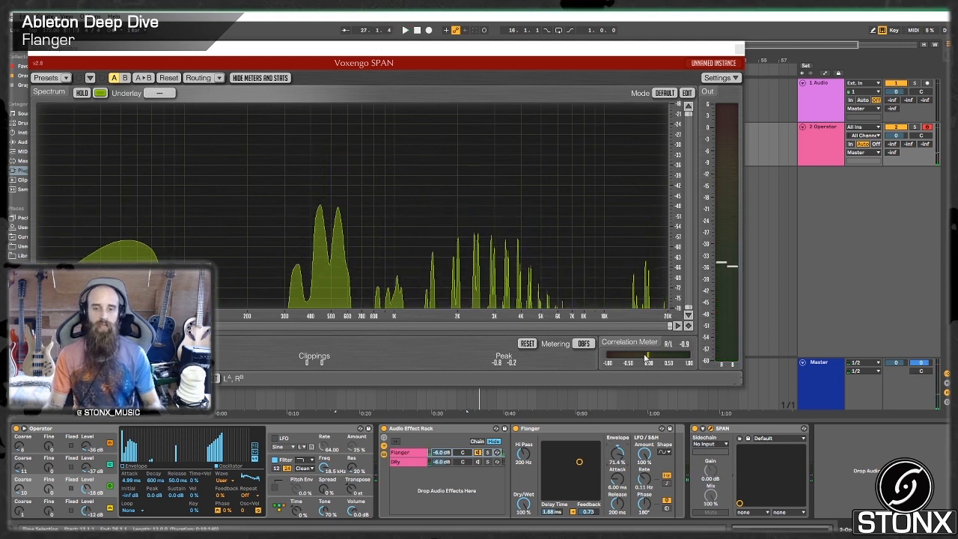
pyautogui.press('space')
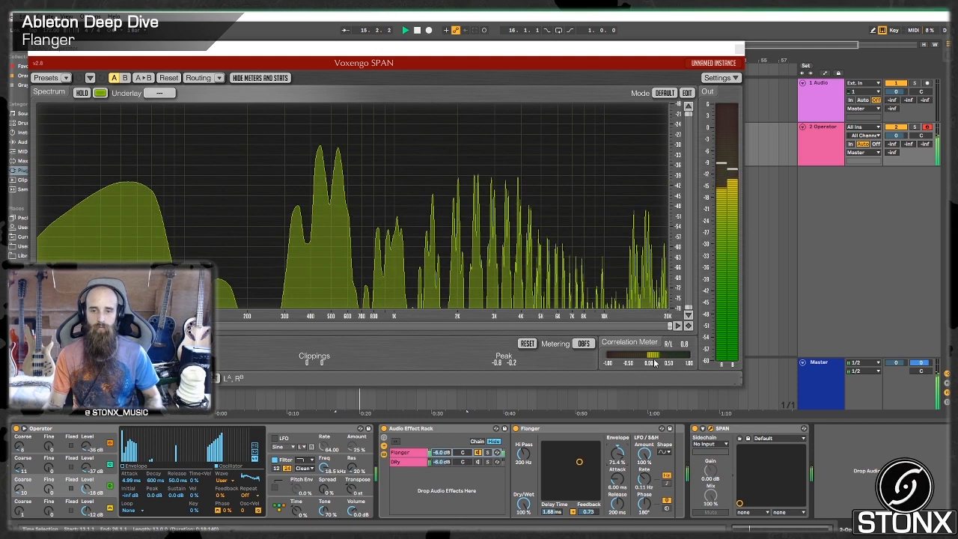
# Step: Reset the Flanger's Envelope amount to 0.00 % and play the clip again to compare the stereo correlation
pyautogui.press('space')
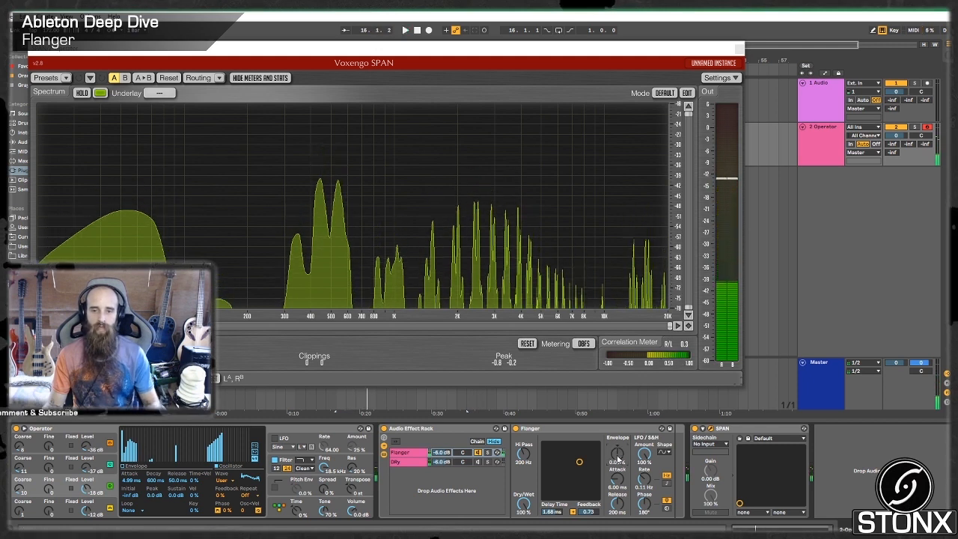
pyautogui.press('space')
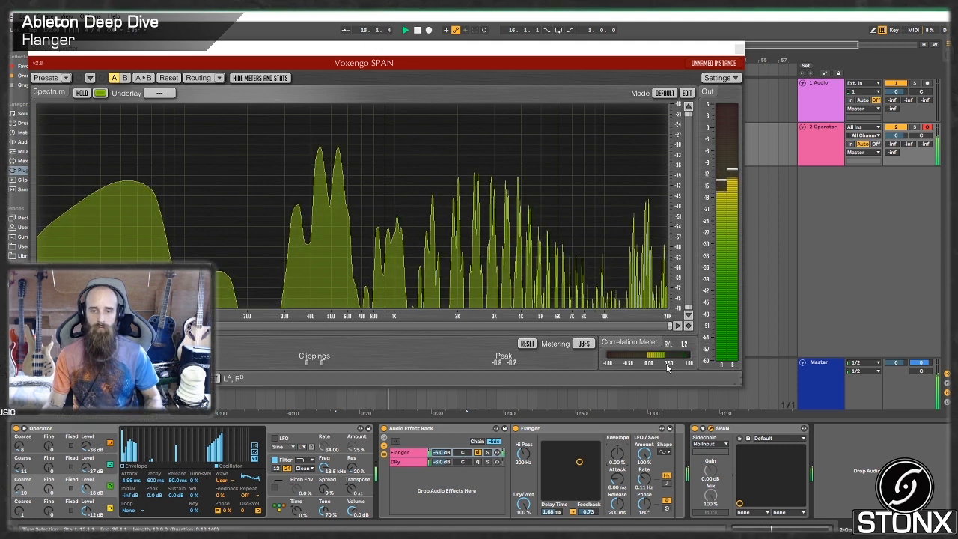
pyautogui.press('space')
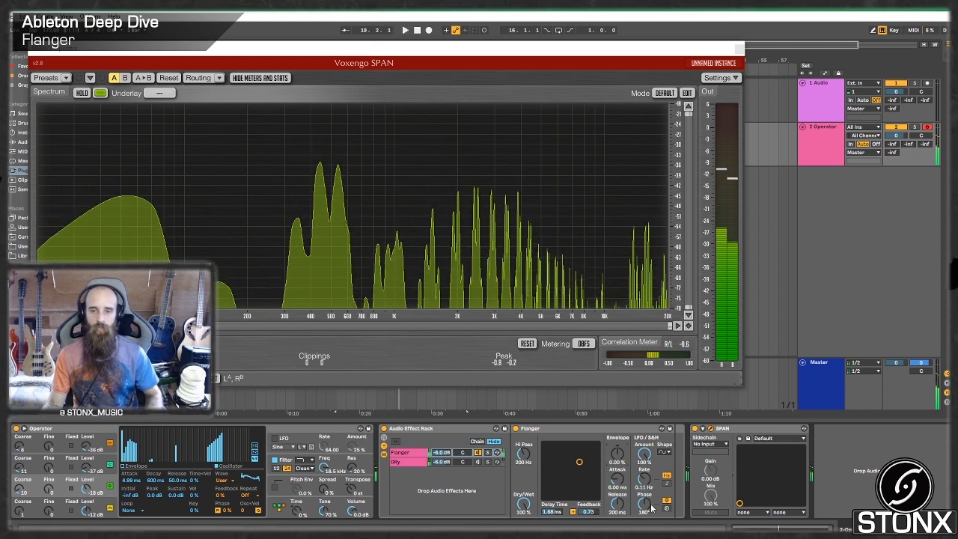
# Step: Set the Flanger's Envelope to 60.3 %, switch the LFO from Phase to Spin at 43 %, and play the clip to check the correlation
pyautogui.moveTo(617, 454); pyautogui.dragTo(617, 420)
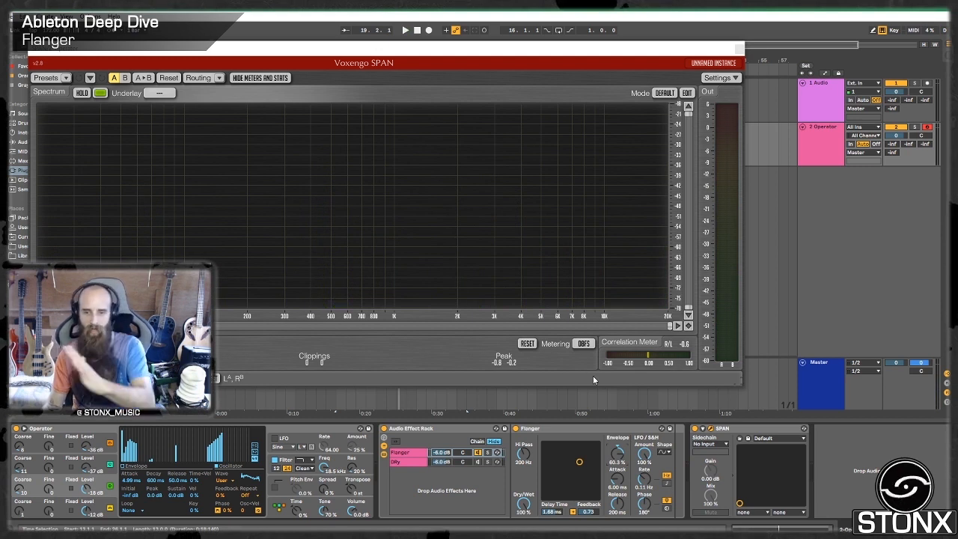
pyautogui.press('space')
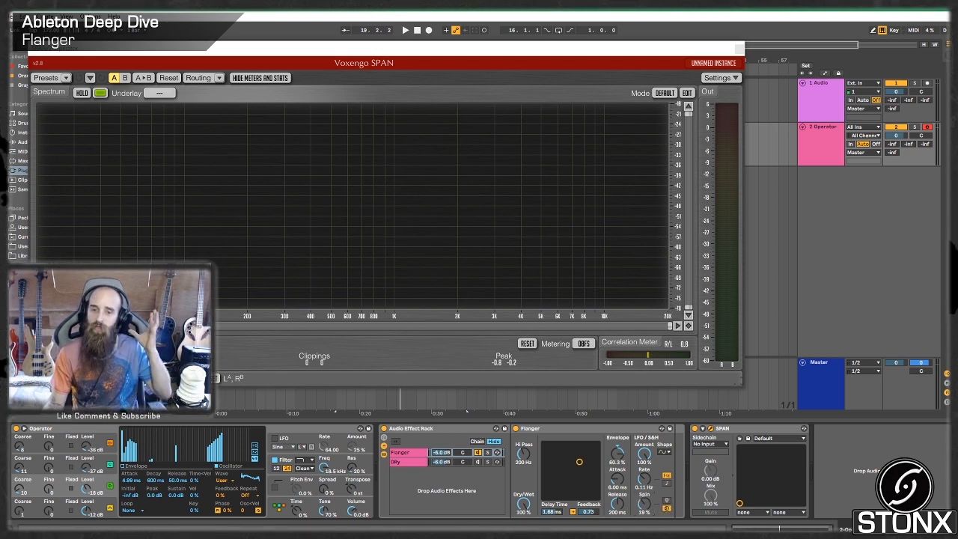
pyautogui.press('space')
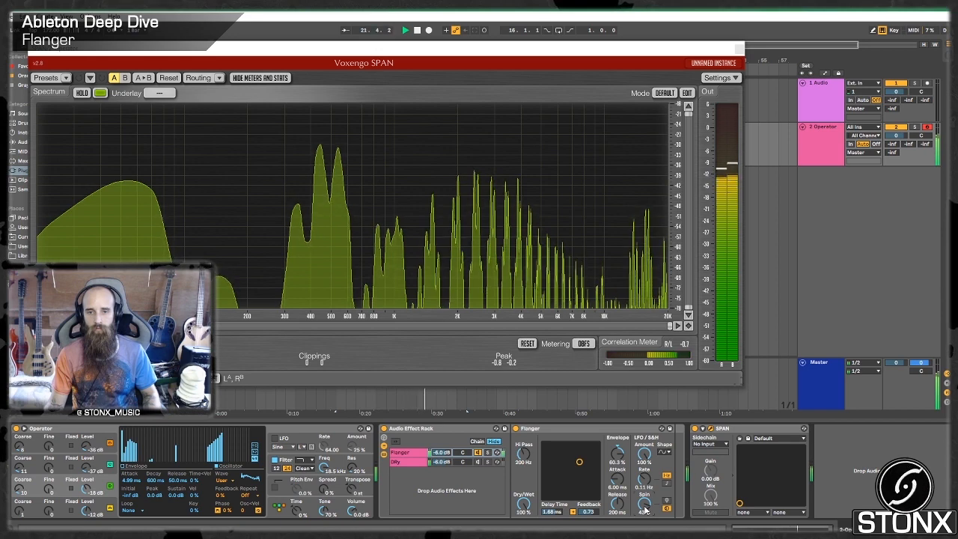
pyautogui.press('space')
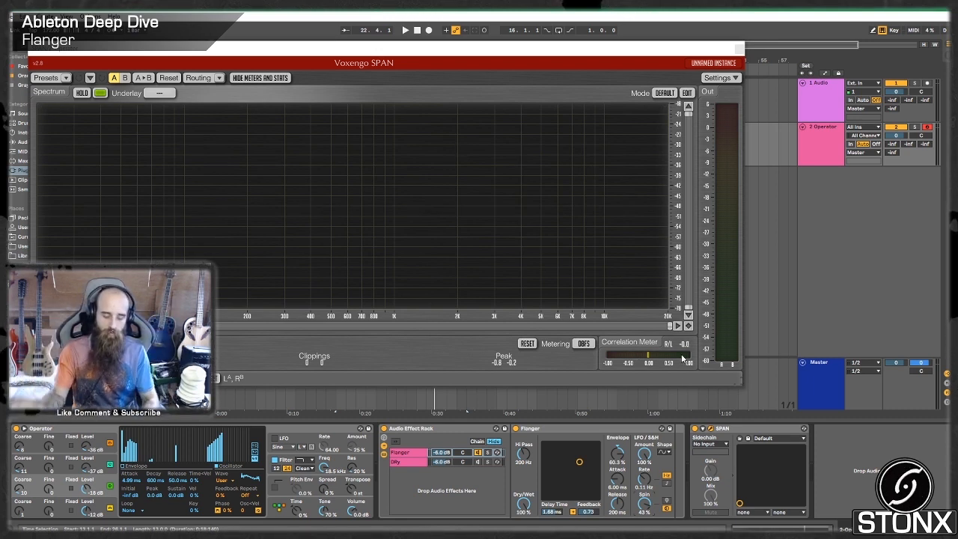
pyautogui.press('space')
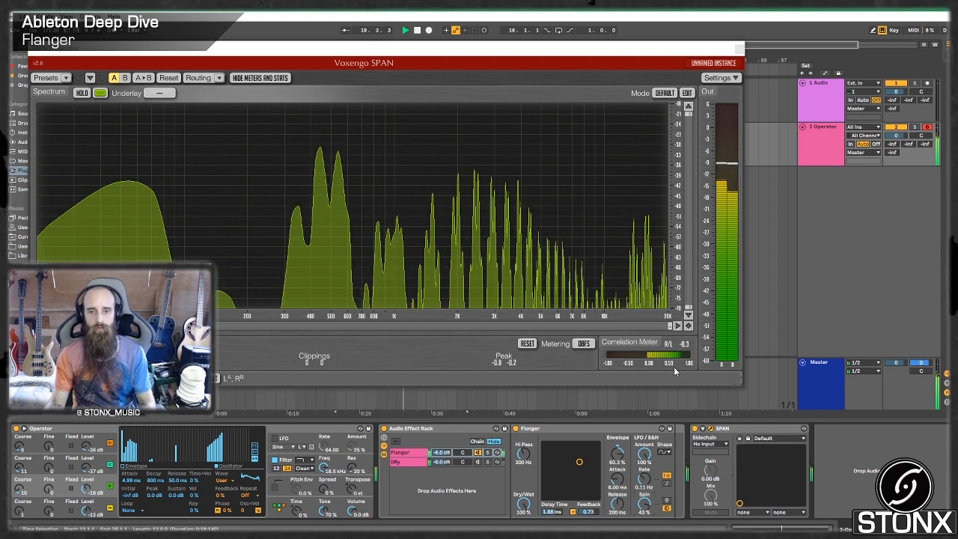
pyautogui.press('space')
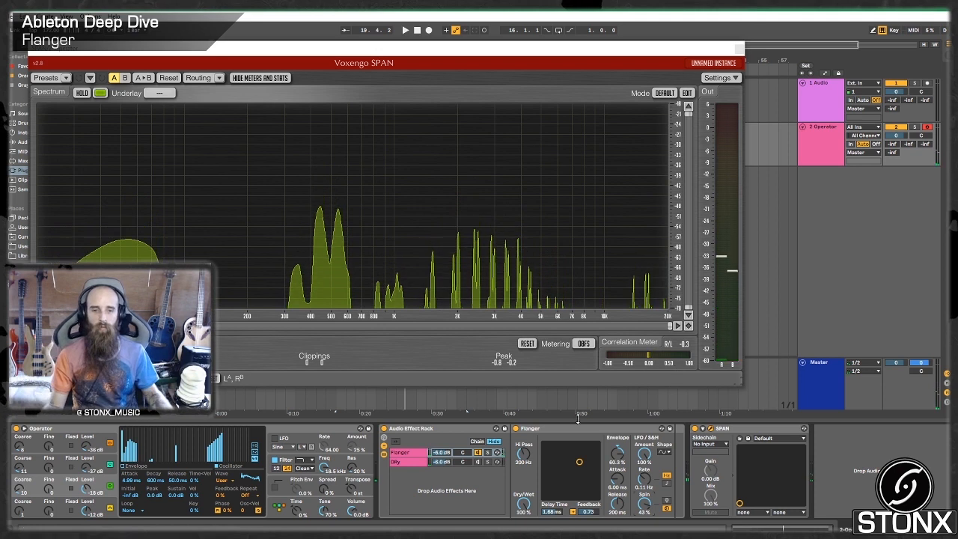
# Step: Switch the DRy chain back on and insert a Utility between the rack and SPAN, with Bass Mono on at 500 Hz
pyautogui.click(478, 463)
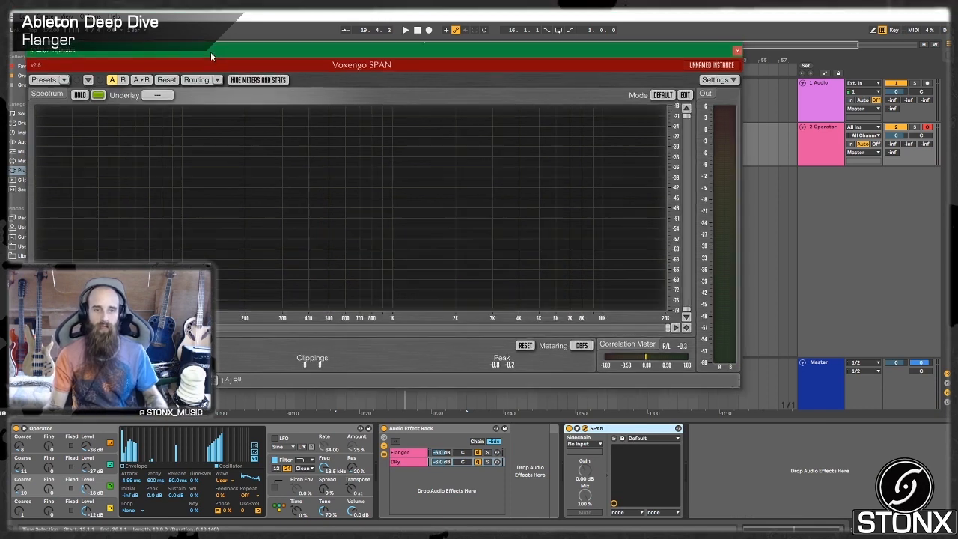
pyautogui.moveTo(210, 52); pyautogui.dragTo(392, 21)
pyautogui.click(35, 142)
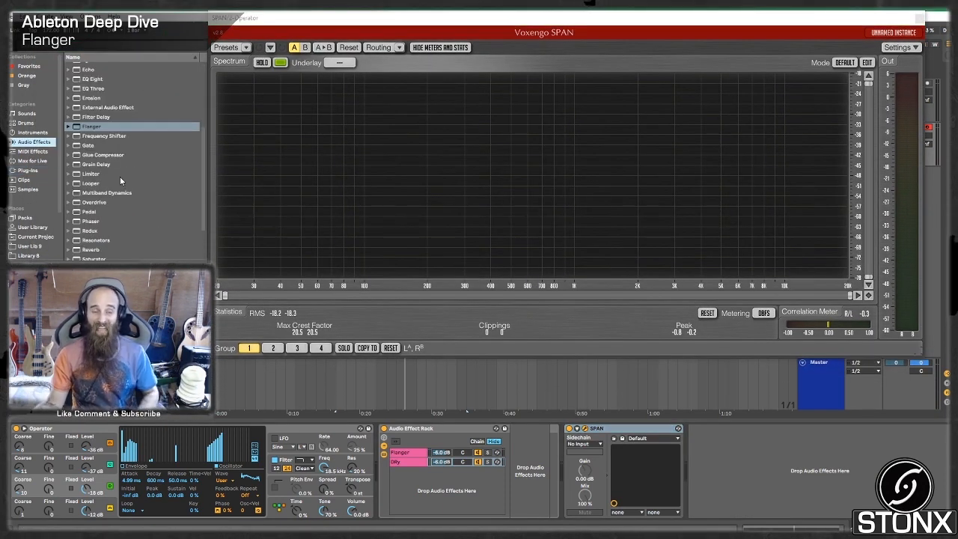
pyautogui.scroll(-3, 84, 217)
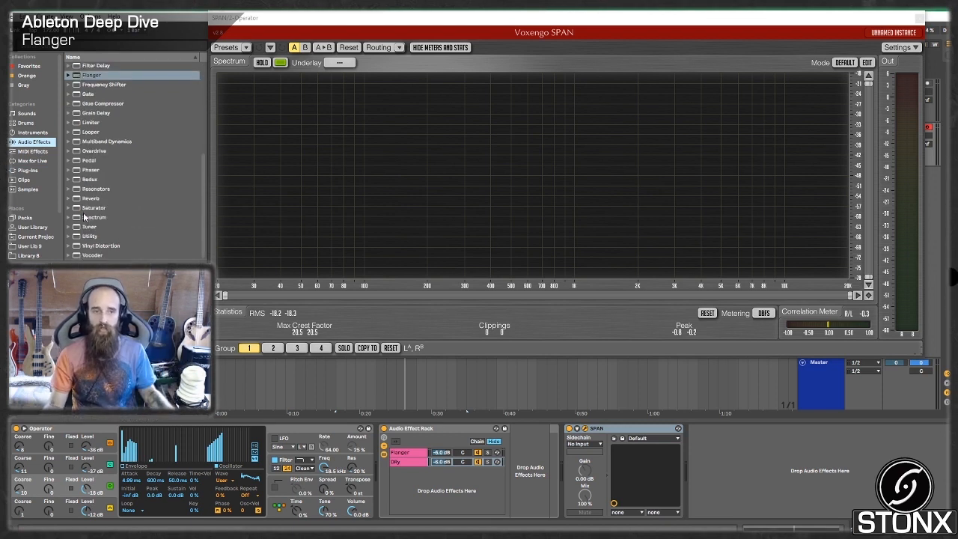
pyautogui.click(75, 240)
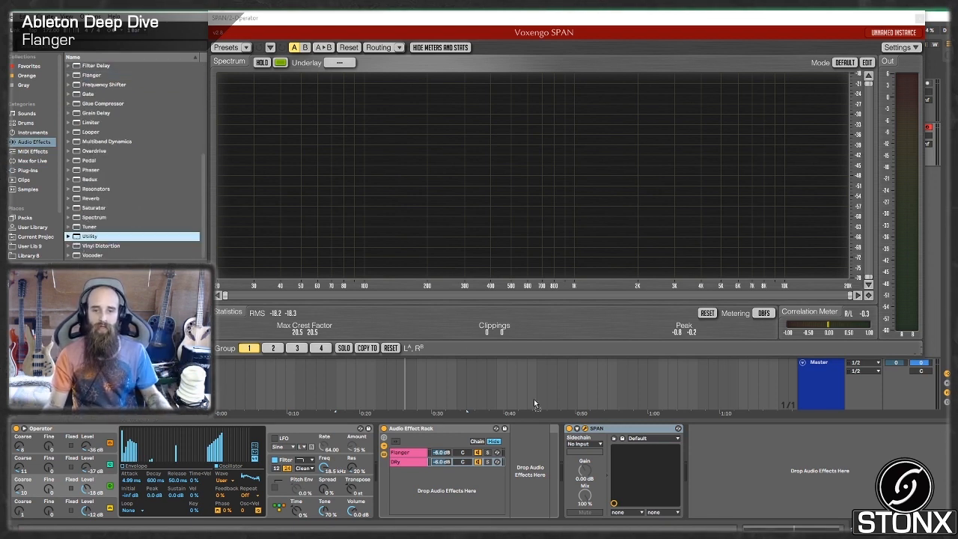
pyautogui.moveTo(535, 405); pyautogui.dragTo(589, 511)
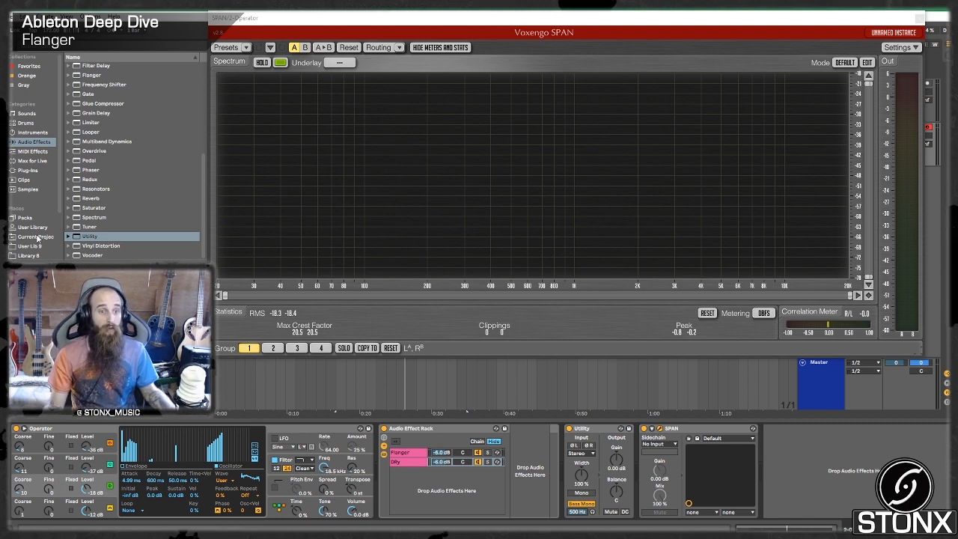
# Step: Play the clip through the Utility and examine its mono low end in the repositioned SPAN window
pyautogui.click(27, 161)
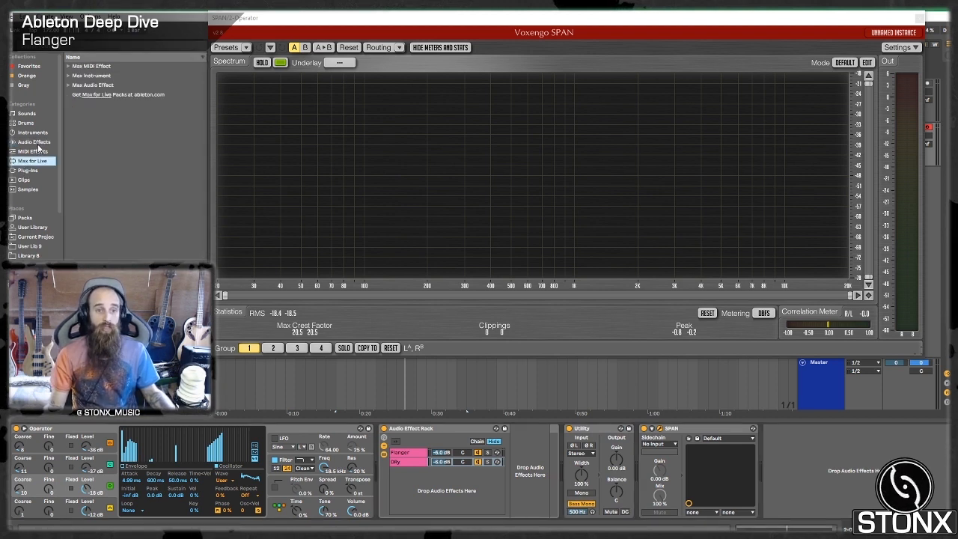
pyautogui.click(37, 143)
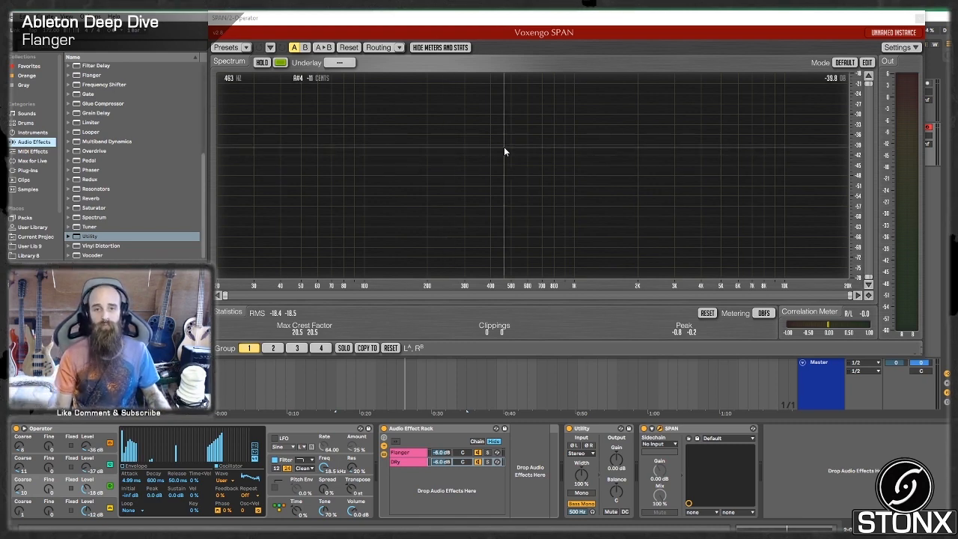
pyautogui.moveTo(476, 17); pyautogui.dragTo(420, 24)
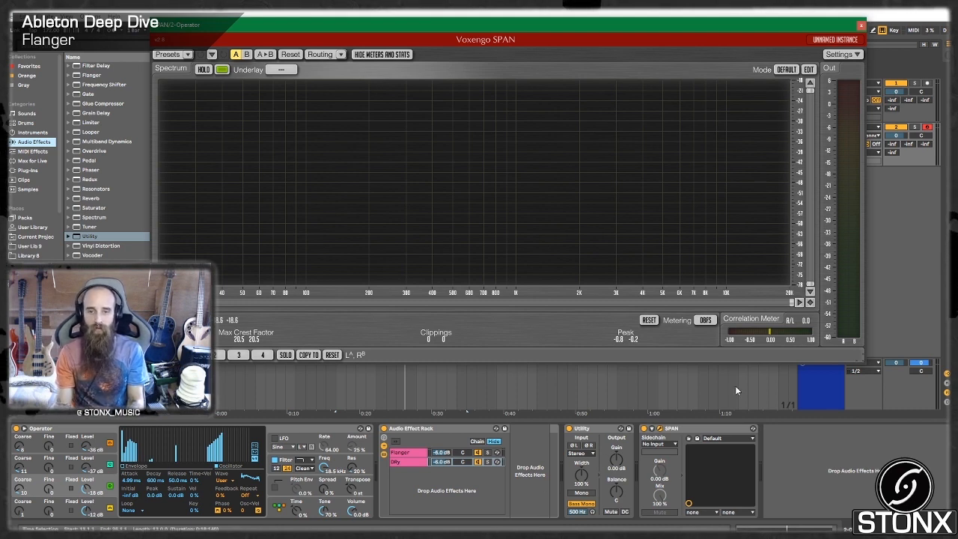
pyautogui.press('space')
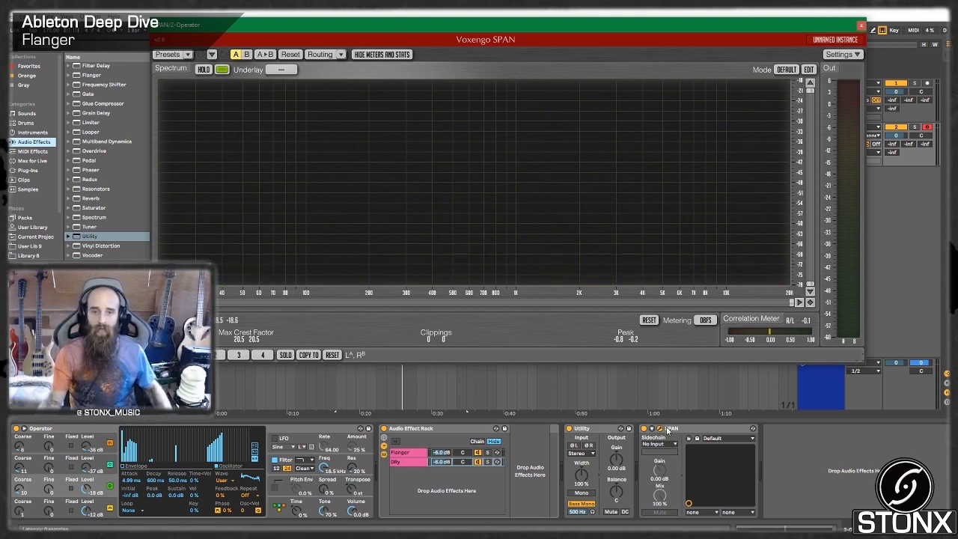
# Step: Close the SPAN window and insert an armed audio track below Operator with its input set to Resampling
pyautogui.click(861, 25)
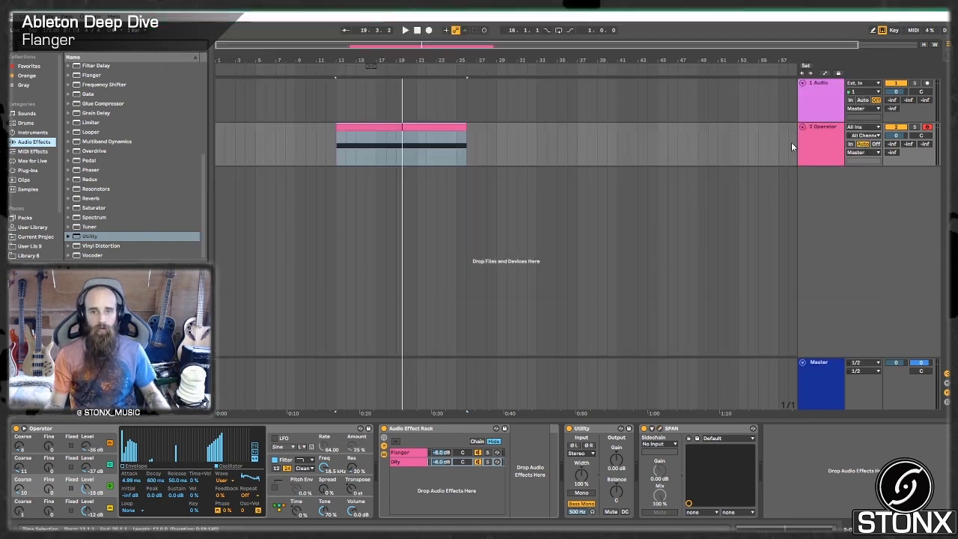
pyautogui.rightClick(837, 185)
pyautogui.click(863, 191)
pyautogui.click(868, 172)
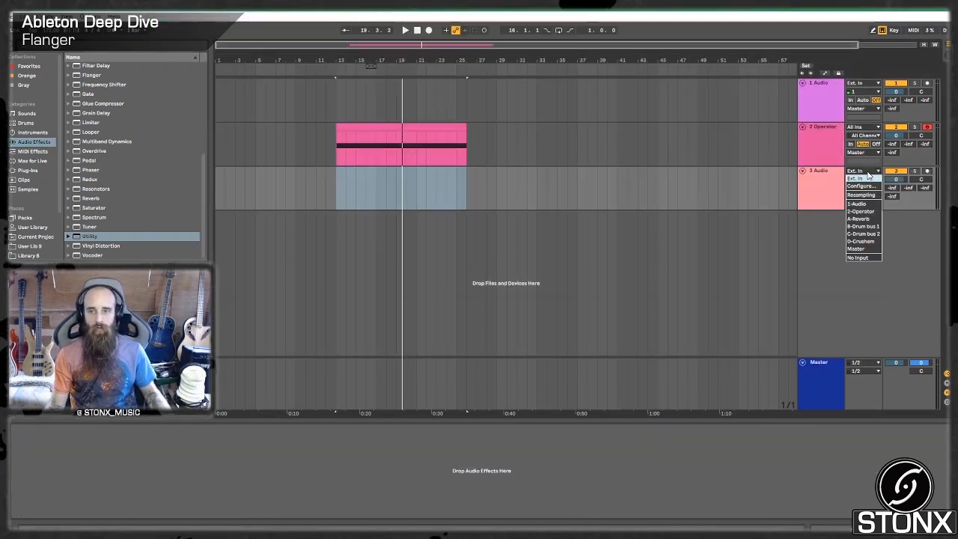
pyautogui.click(861, 195)
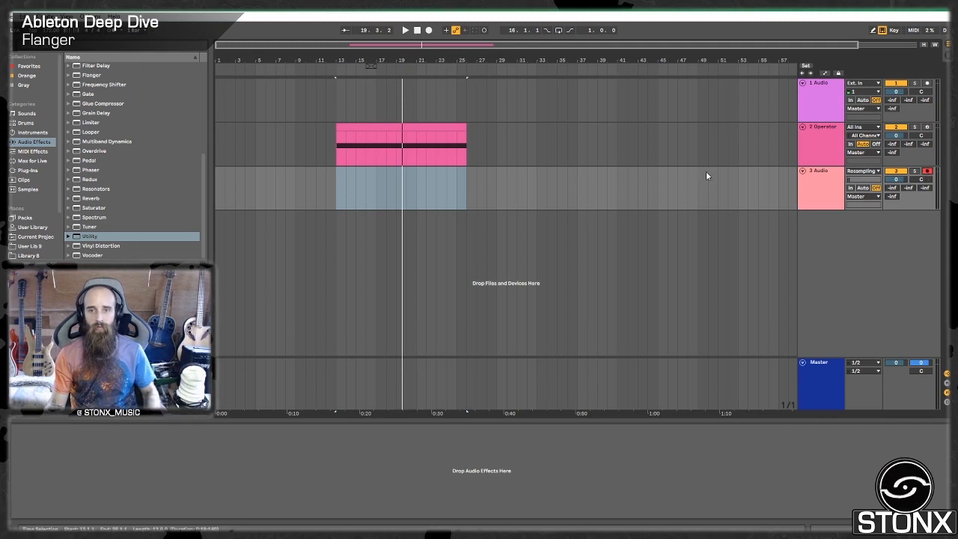
# Step: Record the Operator track's processed output onto the new audio track from bar 13 to bar 25
pyautogui.click(343, 187)
pyautogui.click(335, 174)
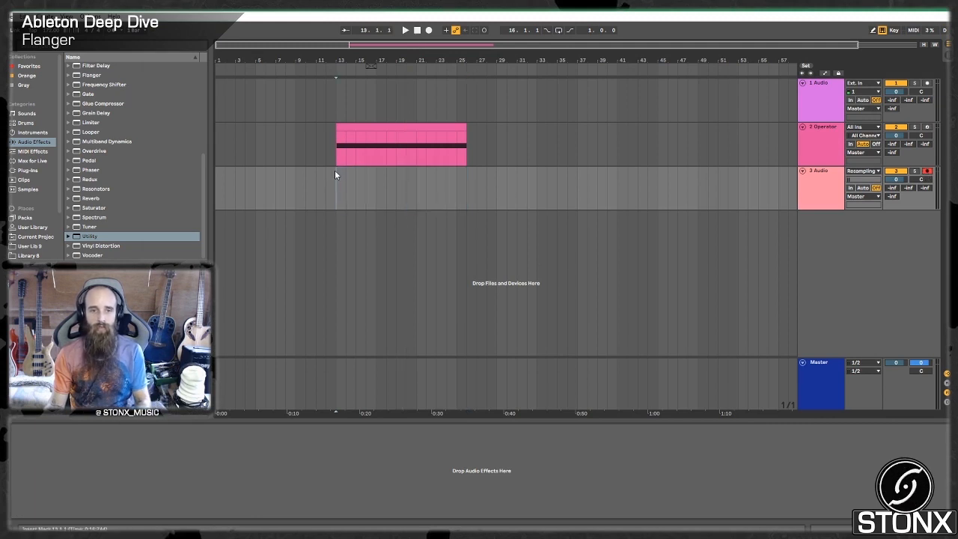
pyautogui.click(429, 30)
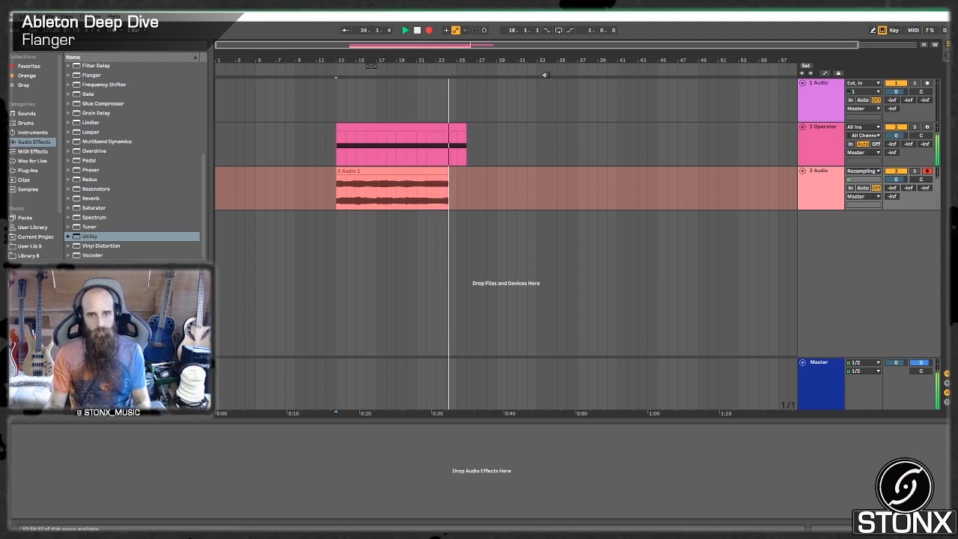
pyautogui.press('space')
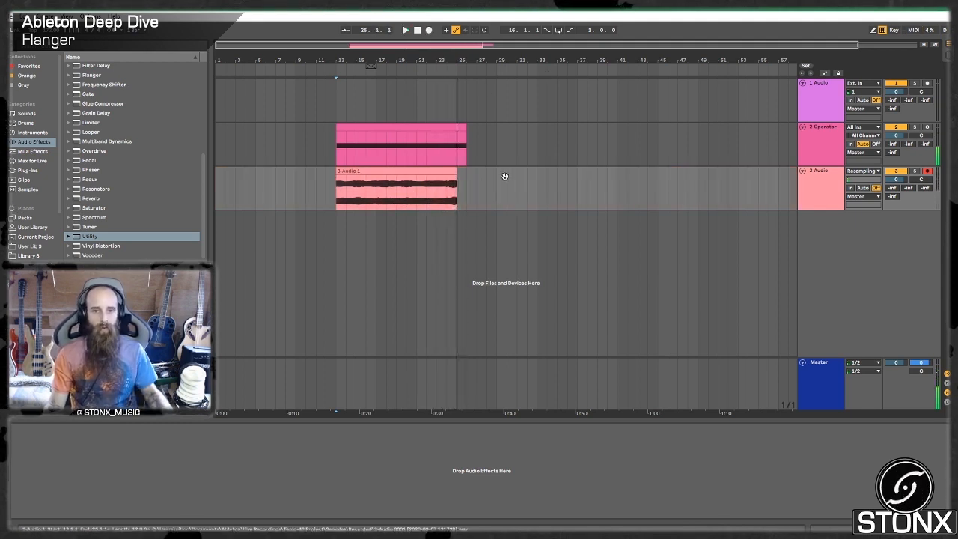
# Step: Move the recorded audio clip to start at bar 26 and load it as a sample on a new MIDI track
pyautogui.moveTo(454, 174); pyautogui.dragTo(541, 176)
pyautogui.rightClick(814, 235)
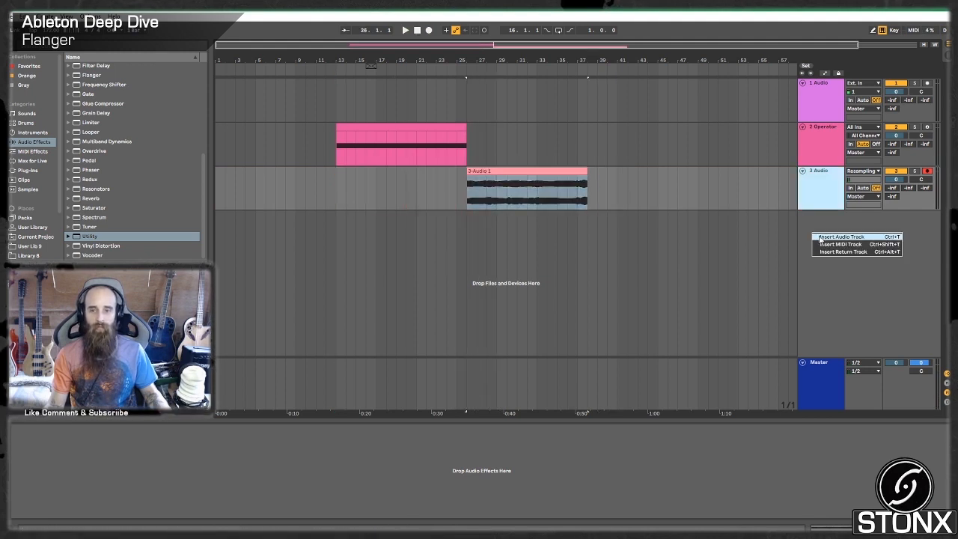
pyautogui.click(835, 244)
pyautogui.moveTo(528, 169); pyautogui.dragTo(415, 469)
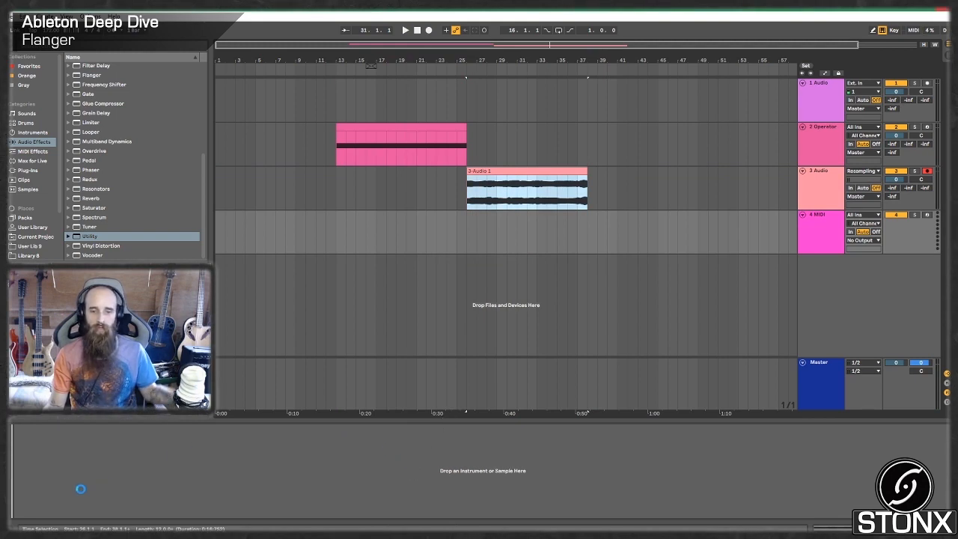
# Step: Convert the new track's Simpler to Sampler, set the sample's root key to G0 to match the Operator clip's note, and audition it
pyautogui.rightClick(96, 429)
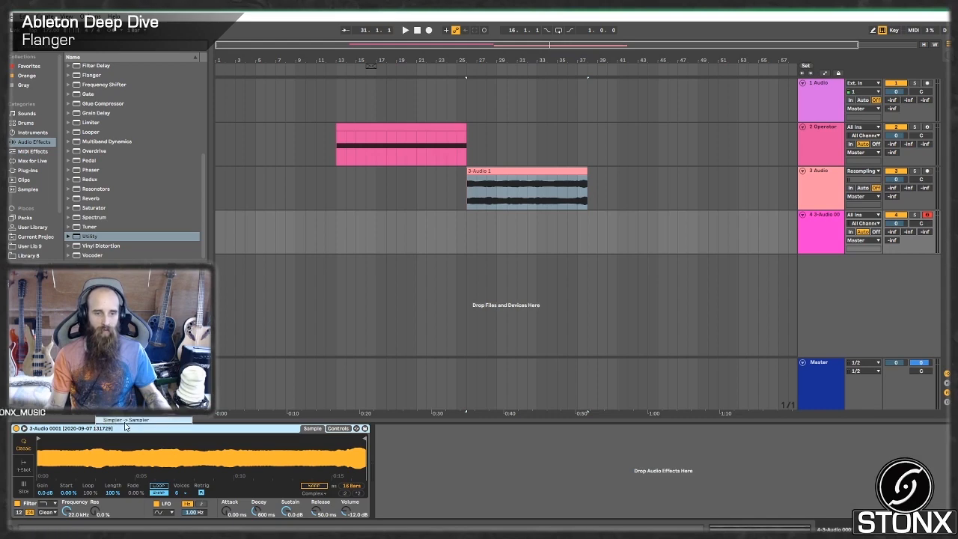
pyautogui.click(127, 421)
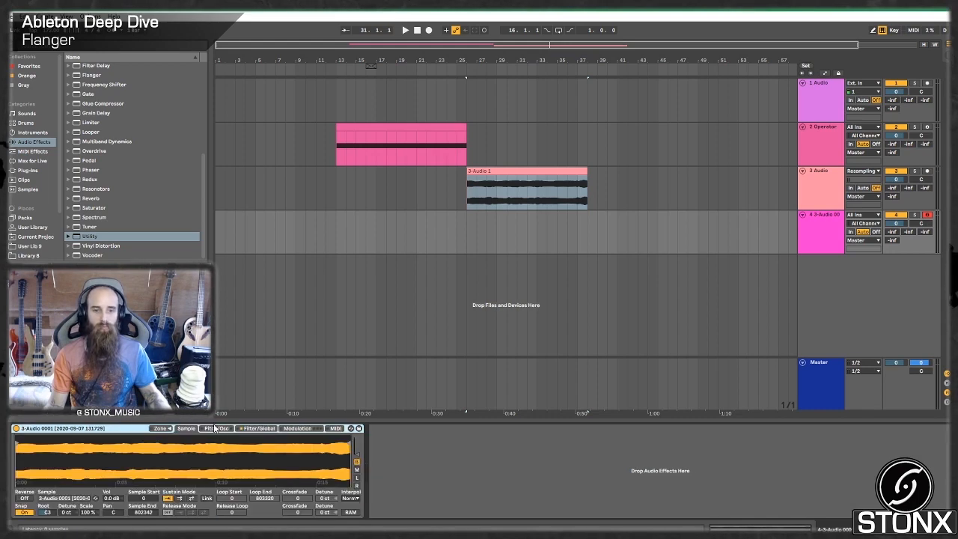
pyautogui.click(360, 124)
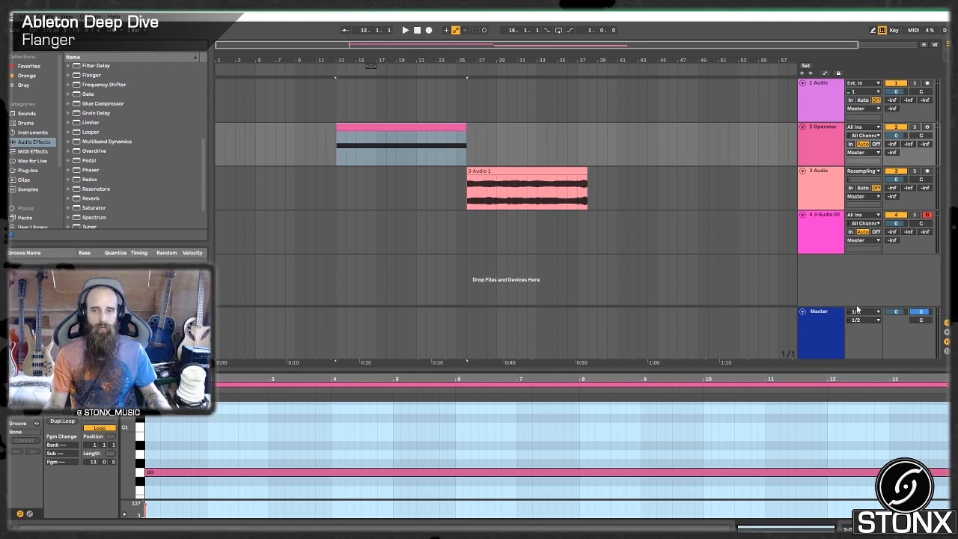
pyautogui.click(750, 222)
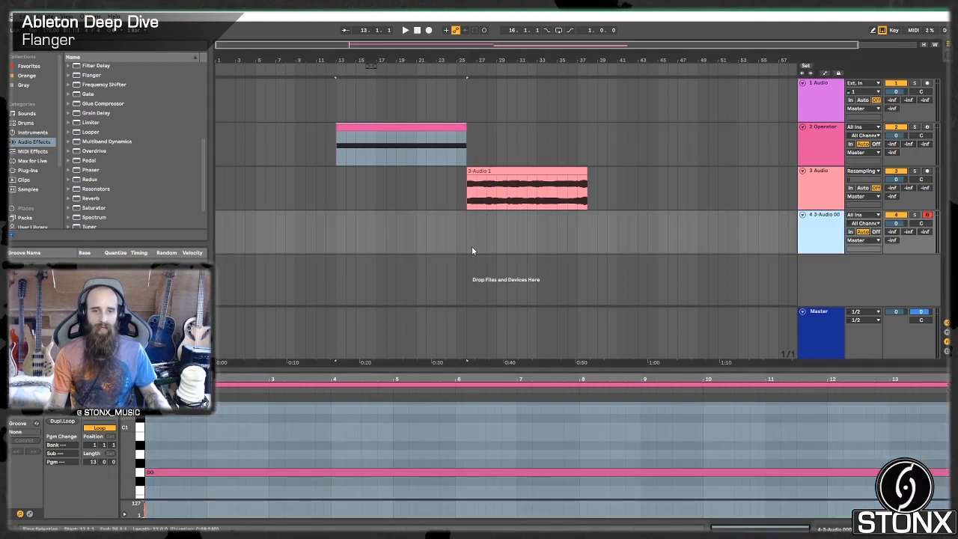
pyautogui.doubleClick(823, 230)
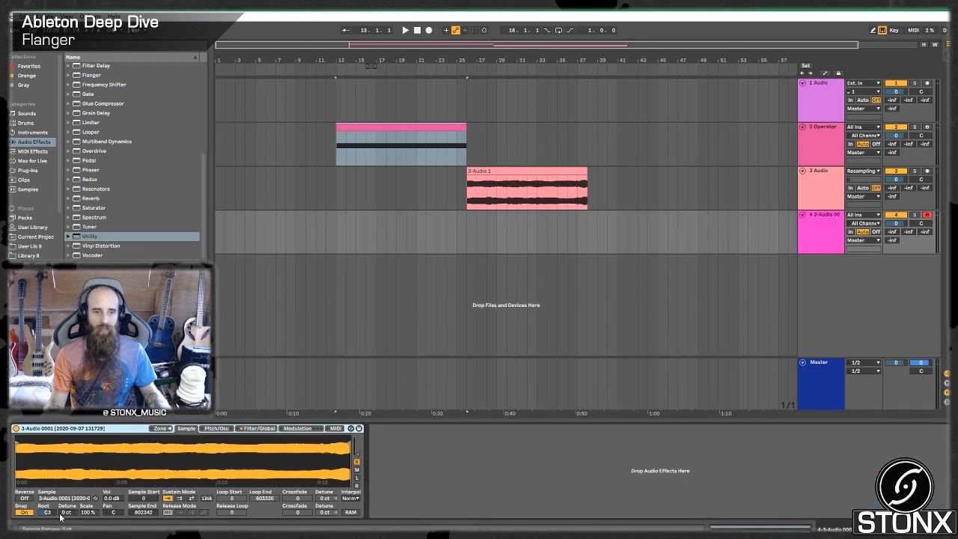
pyautogui.moveTo(47, 514); pyautogui.dragTo(47, 538)
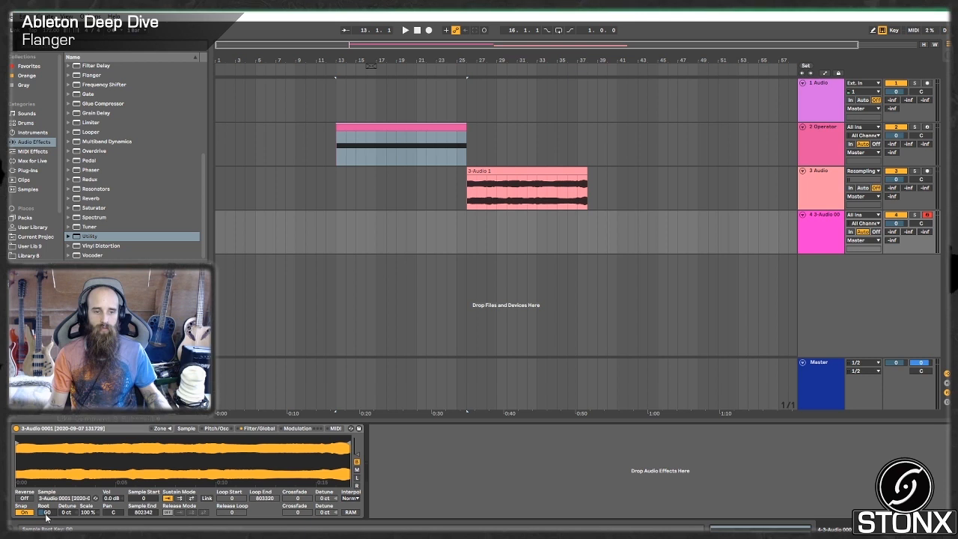
pyautogui.click(821, 238)
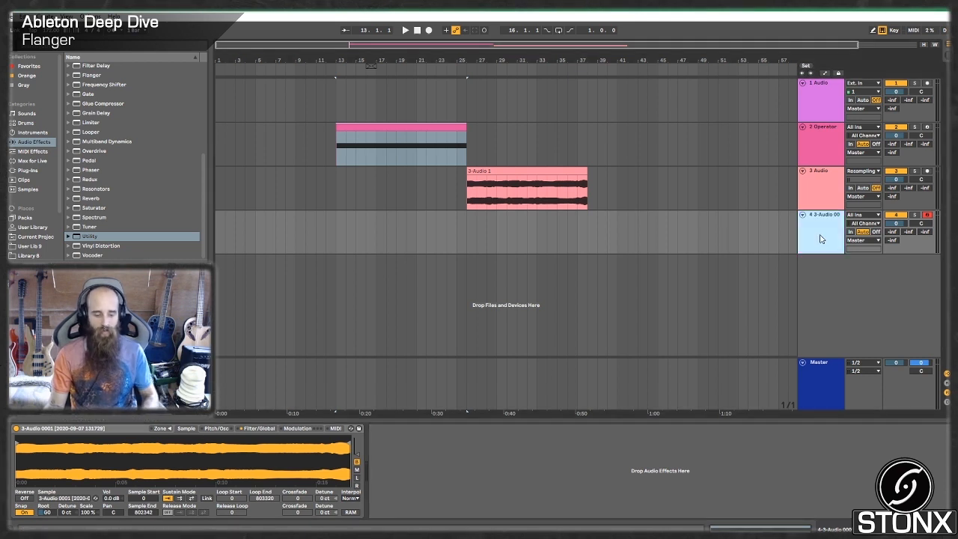
pyautogui.press('a')
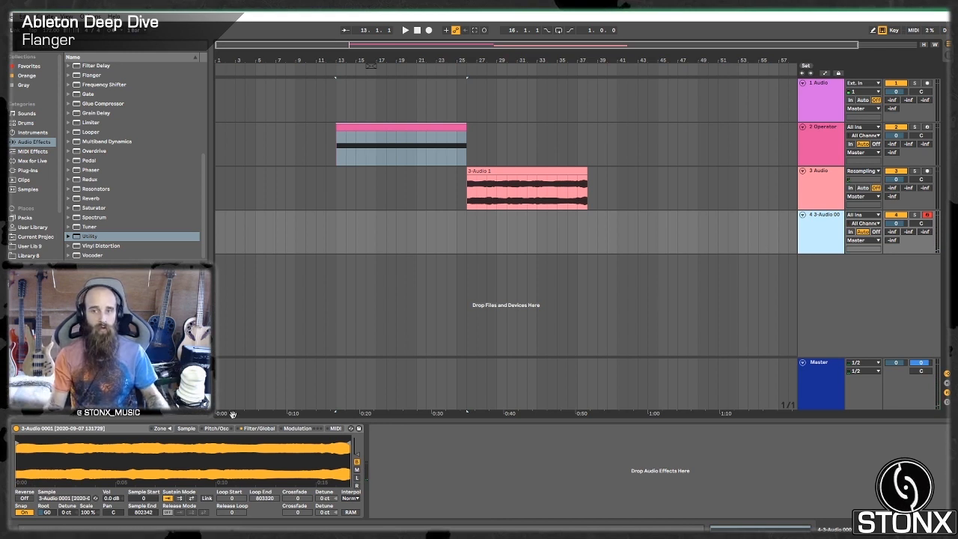
# Step: Switch on the Sampler's modulation oscillator, raise its volume and Coarse ratio, and change its waveform type to Tri
pyautogui.click(212, 429)
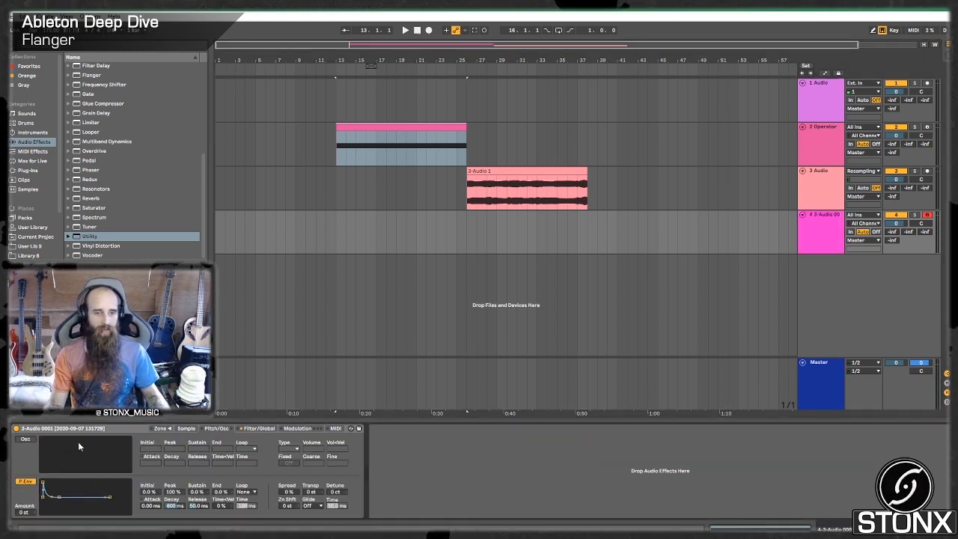
pyautogui.click(26, 439)
pyautogui.moveTo(69, 441); pyautogui.dragTo(72, 441)
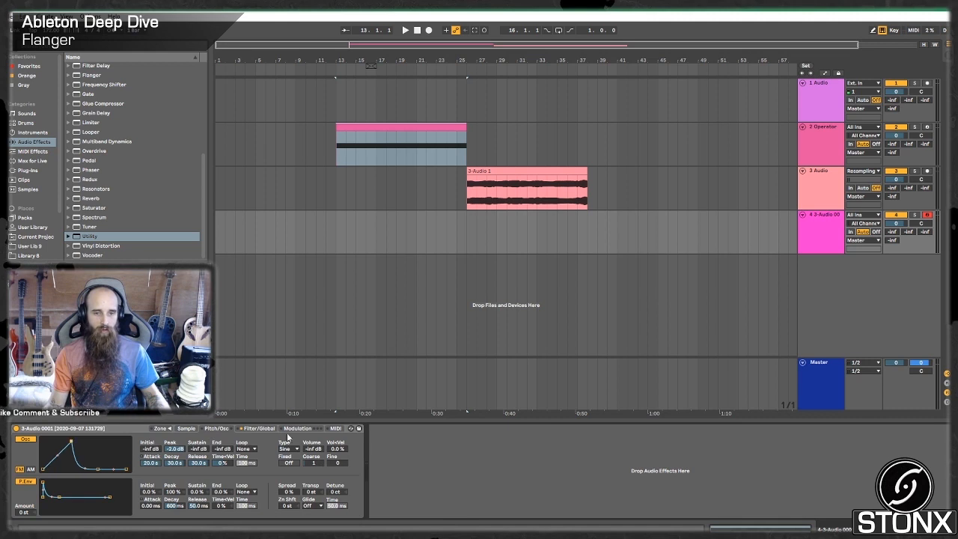
pyautogui.moveTo(313, 449); pyautogui.dragTo(316, 444)
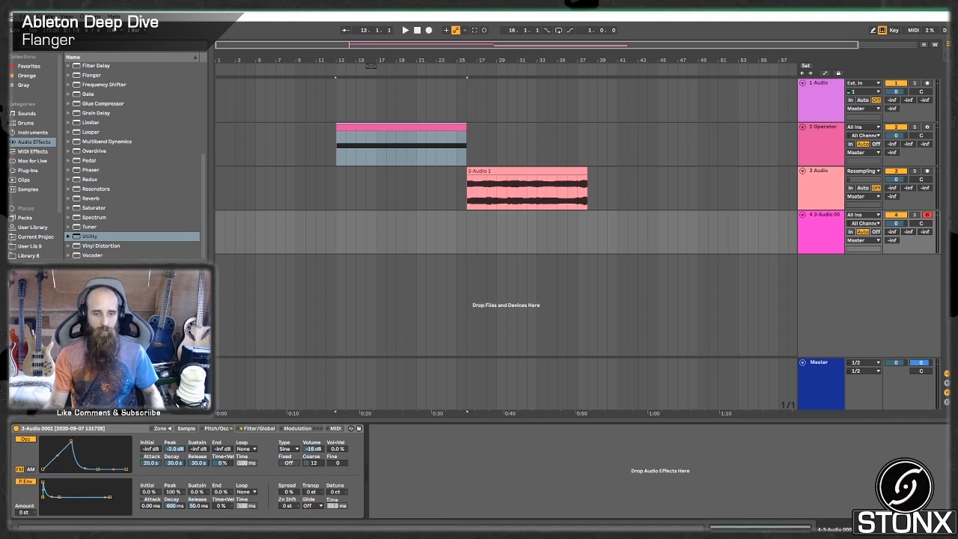
pyautogui.click(291, 450)
pyautogui.click(306, 442)
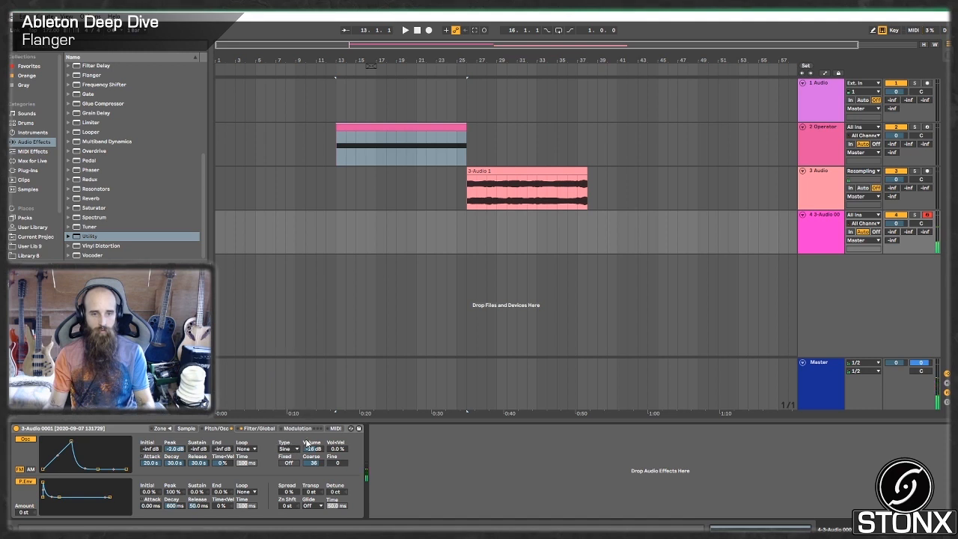
pyautogui.click(295, 449)
pyautogui.click(282, 434)
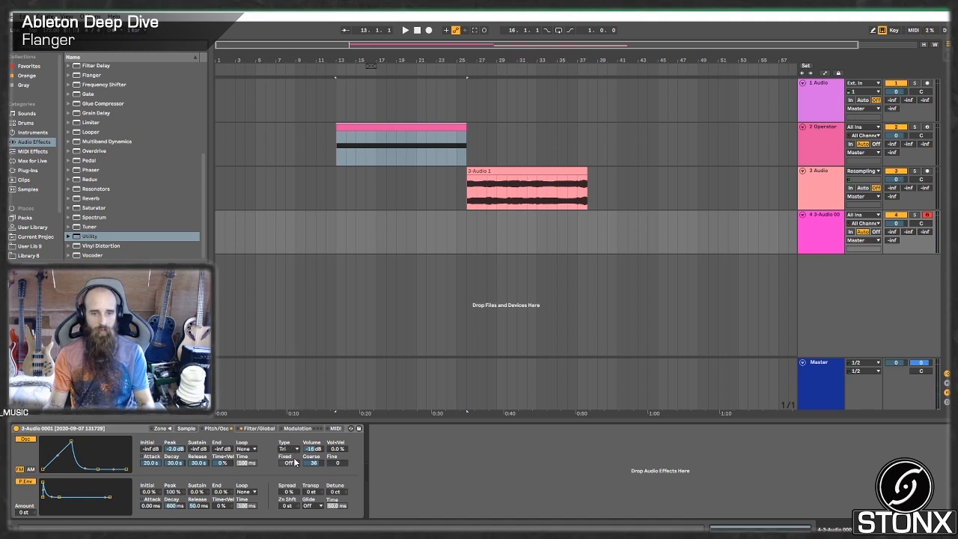
# Step: Tune the oscillator to Coarse 47, Fine 52 and -20 dB volume, and shape its envelope with a 40.2 ms attack and -17 dB peak
pyautogui.click(288, 462)
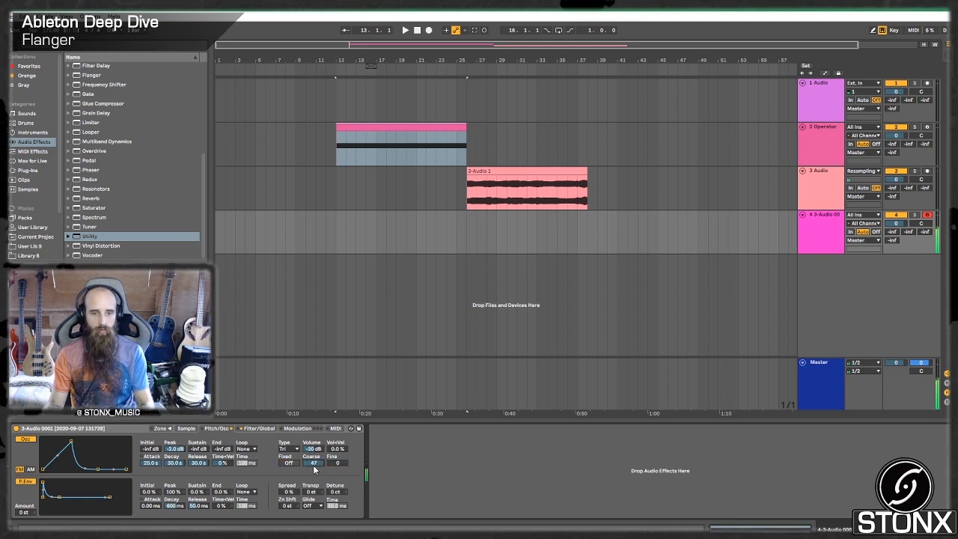
pyautogui.moveTo(335, 463); pyautogui.dragTo(335, 465)
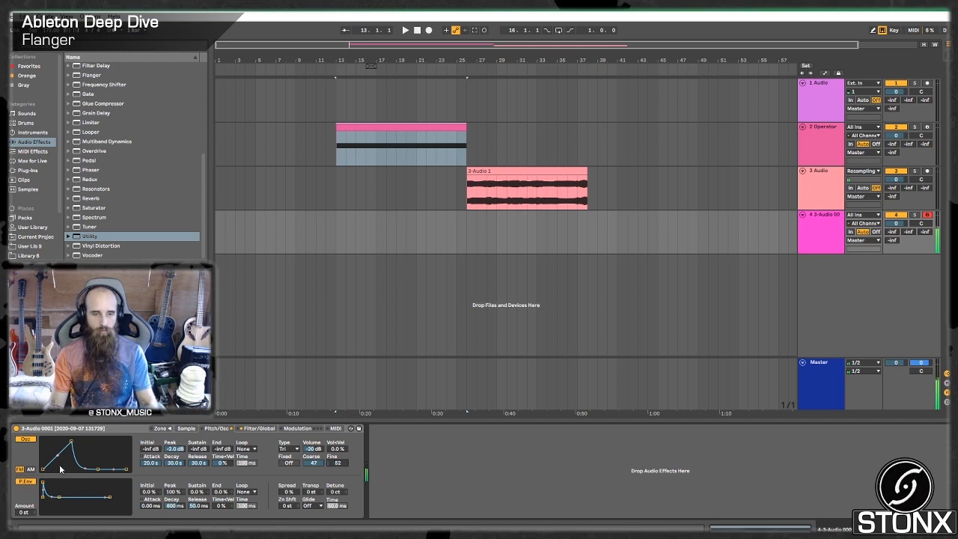
pyautogui.moveTo(71, 442); pyautogui.dragTo(51, 453)
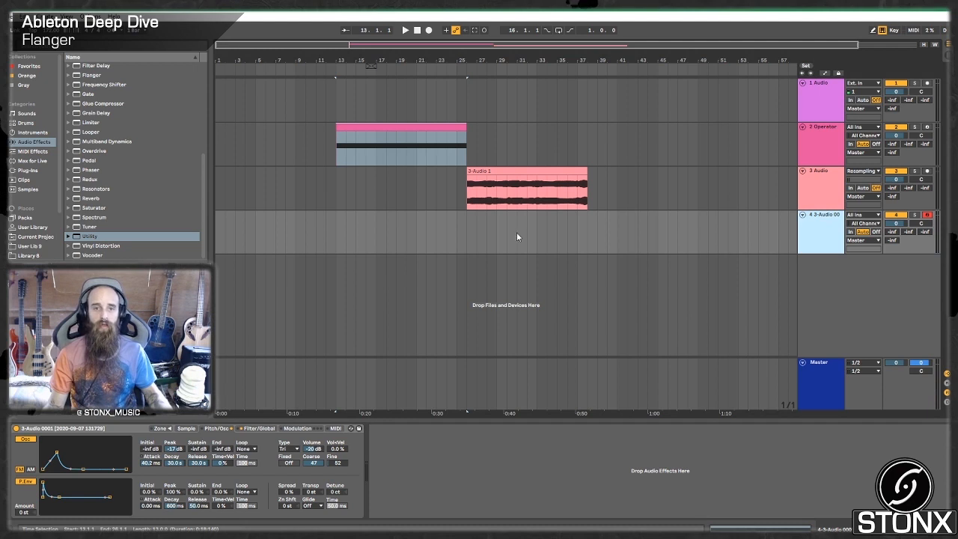
# Step: Insert a new audio track below the Sampler track
pyautogui.rightClick(823, 280)
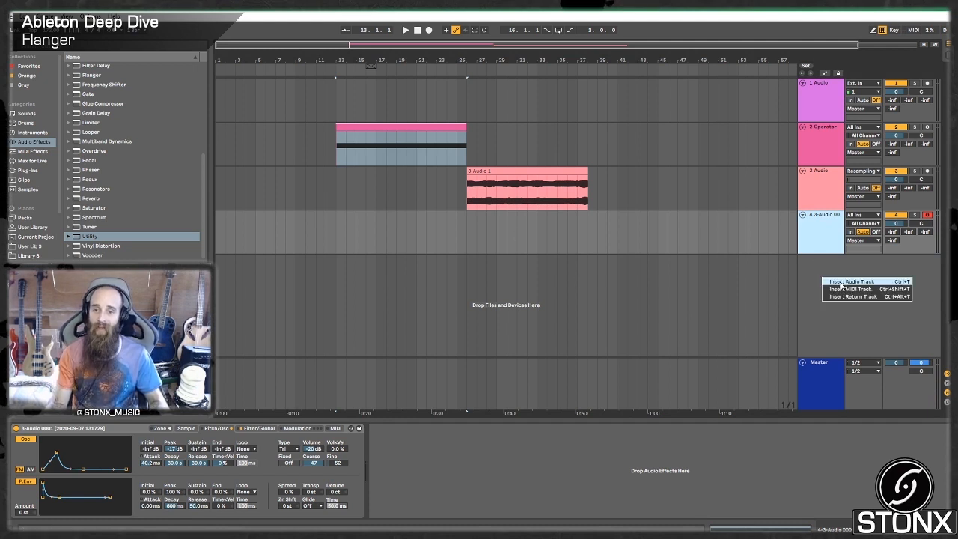
pyautogui.click(841, 282)
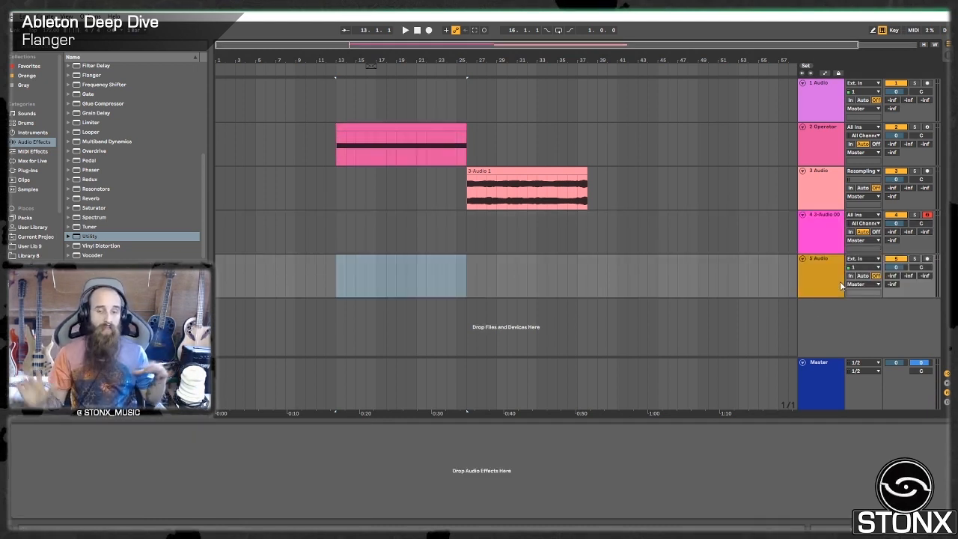
pyautogui.click(814, 275)
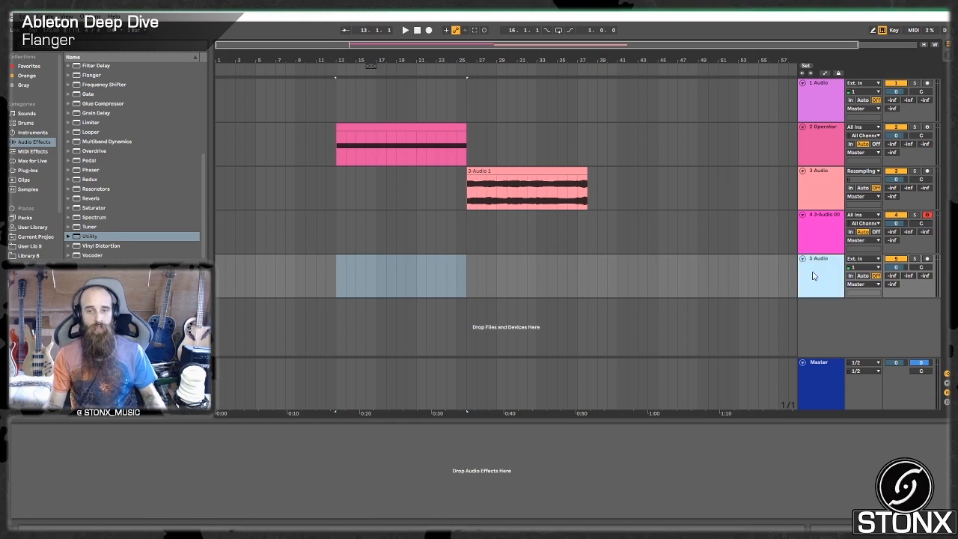
# Step: Copy the Flanger from the Operator track's rack and paste it between the Utility and SPAN
pyautogui.click(476, 146)
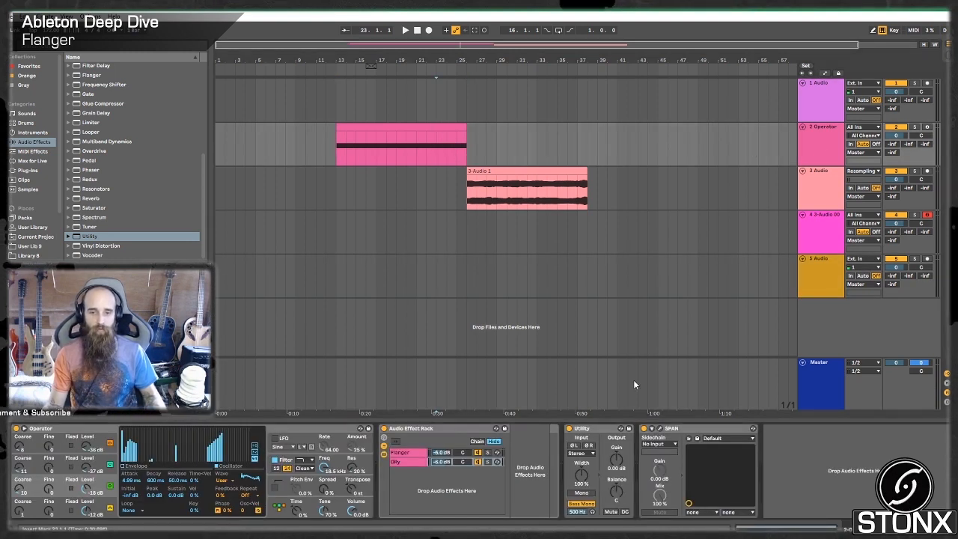
pyautogui.click(414, 455)
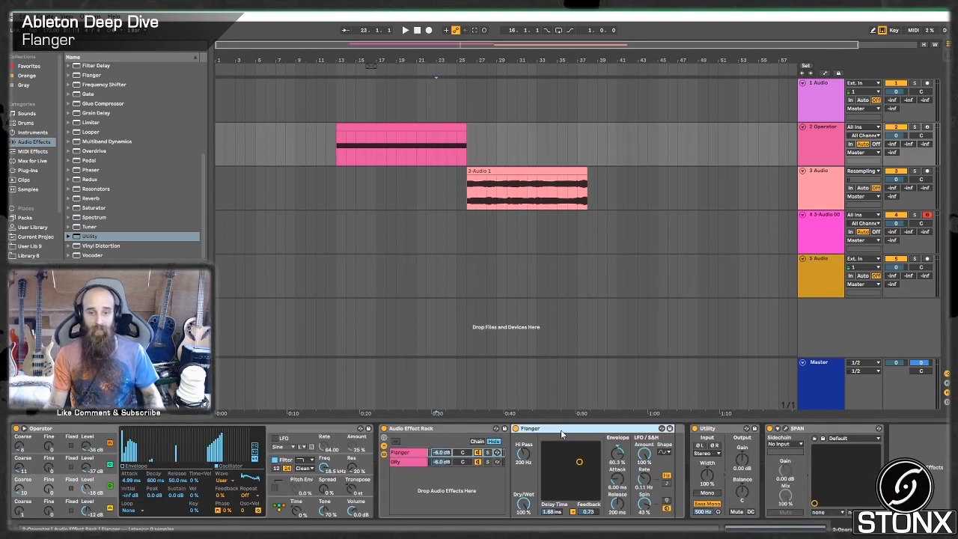
pyautogui.click(798, 432)
pyautogui.hotkey('ctrl', 'v')
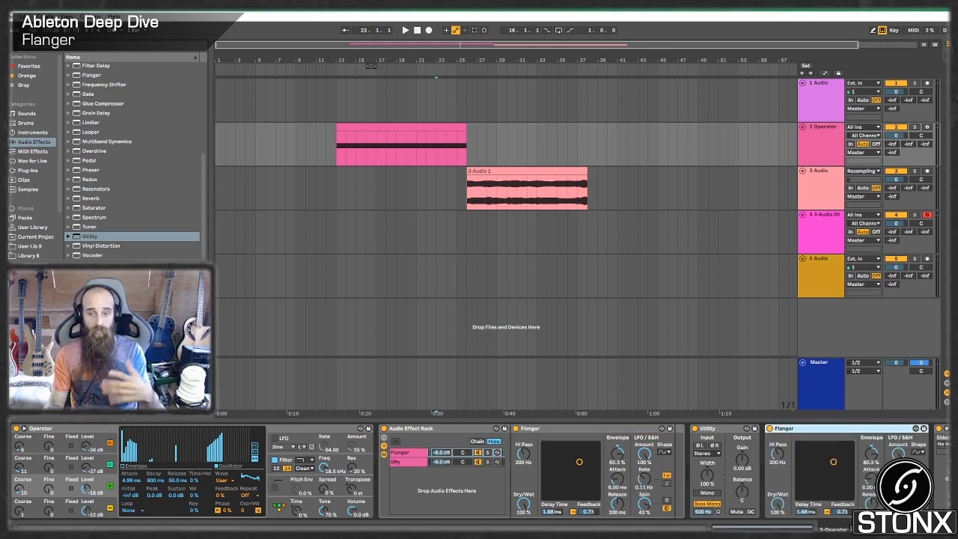
# Step: Set the second Flanger's delay time to 0.30 ms and feedback to 0.56, and sync its LFO to the tempo at rate 1
pyautogui.scroll(-3, 756, 489)
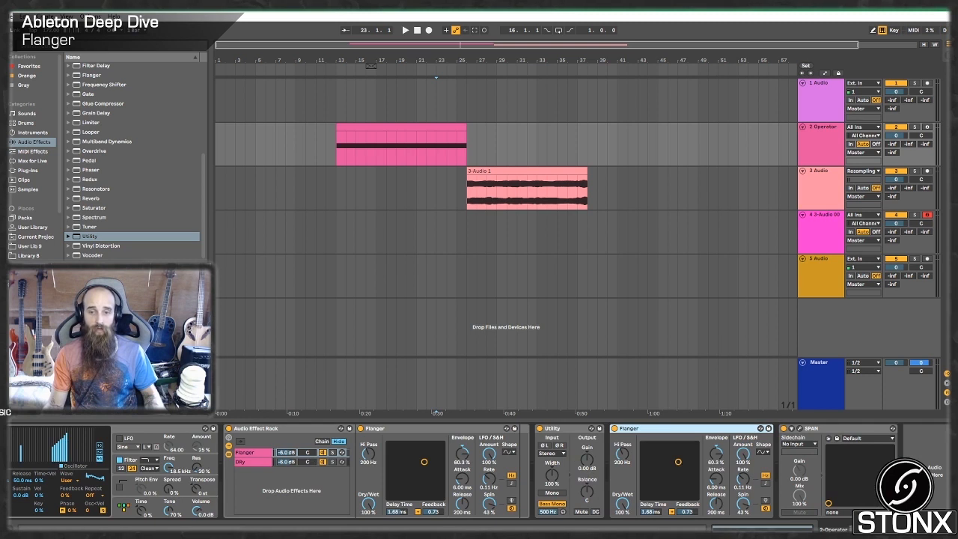
pyautogui.moveTo(679, 462); pyautogui.dragTo(648, 468)
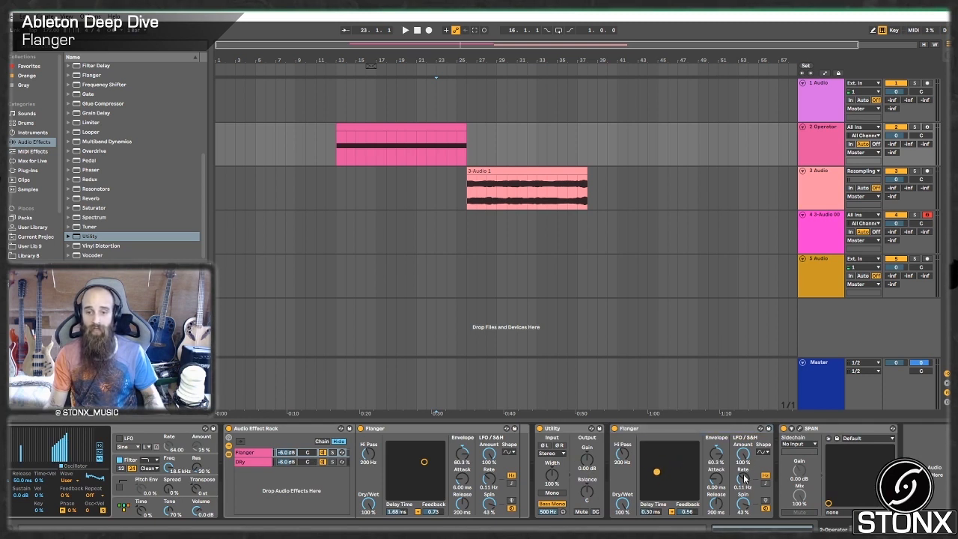
pyautogui.click(766, 484)
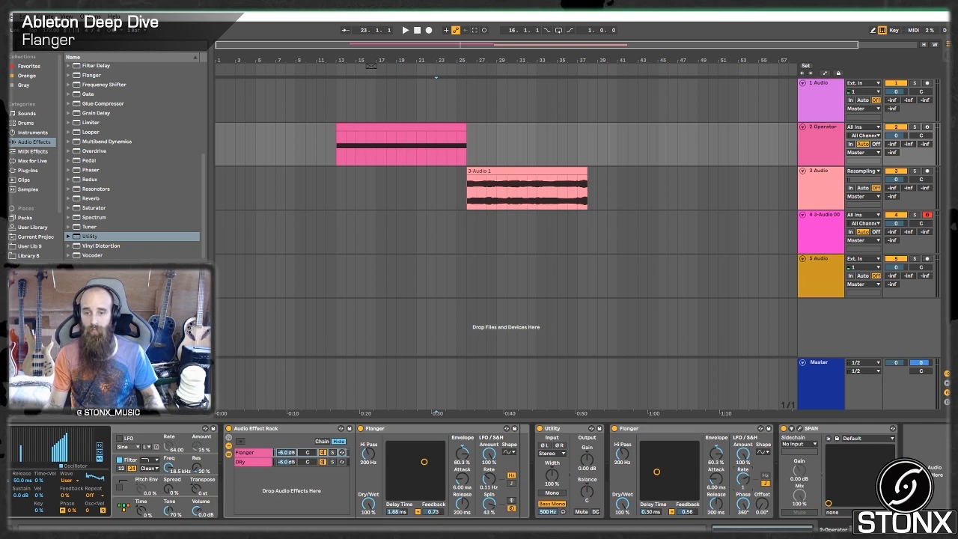
# Step: Play the Operator clip with the second Flanger off and on to compare the sound
pyautogui.click(410, 126)
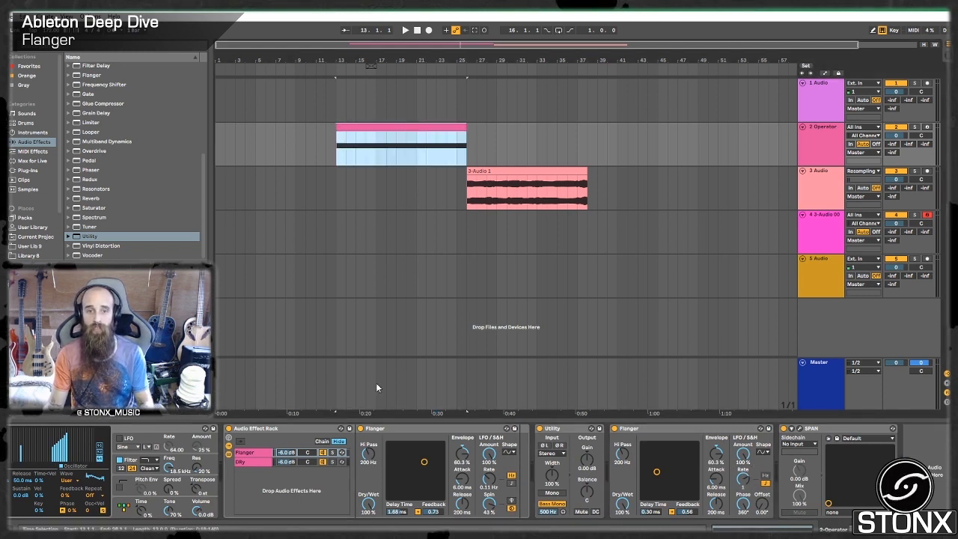
pyautogui.click(615, 429)
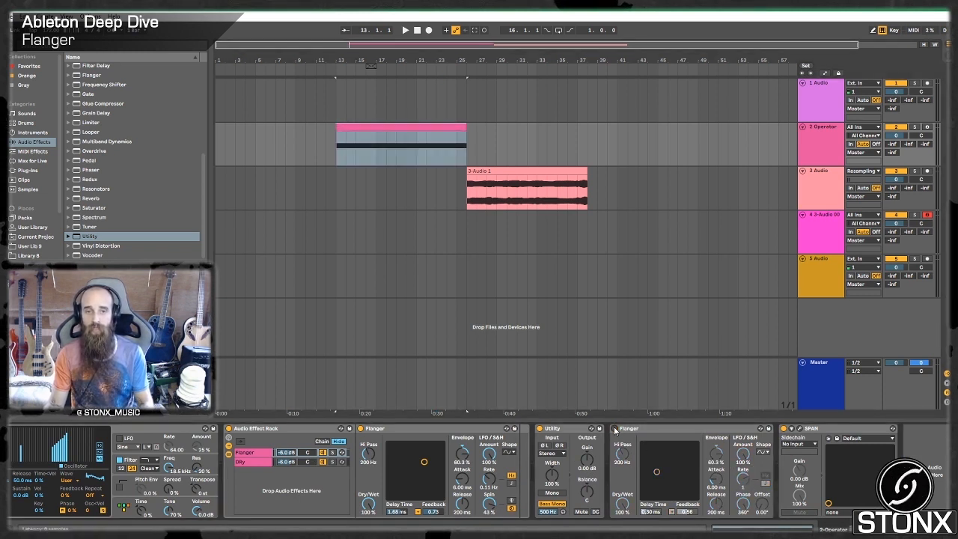
pyautogui.press('space')
pyautogui.press('space')
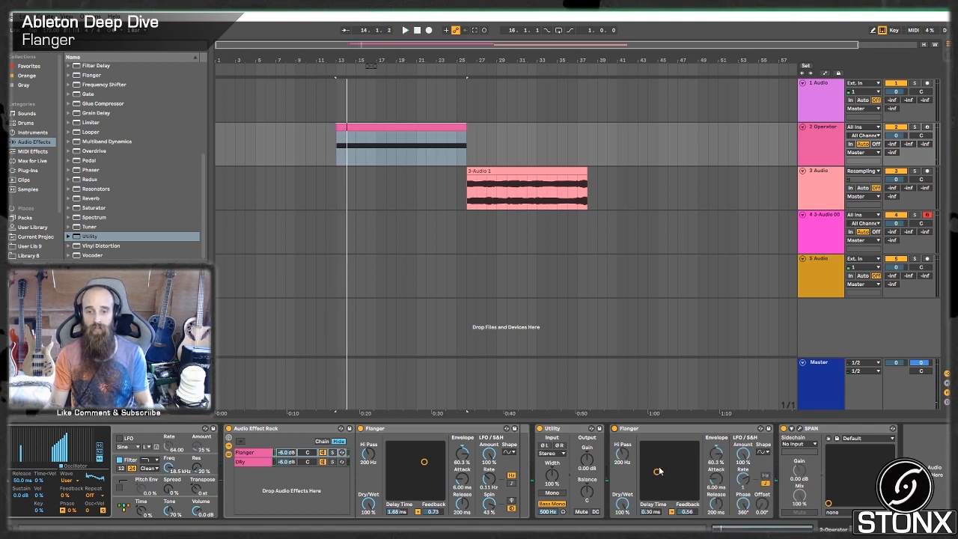
pyautogui.press('space')
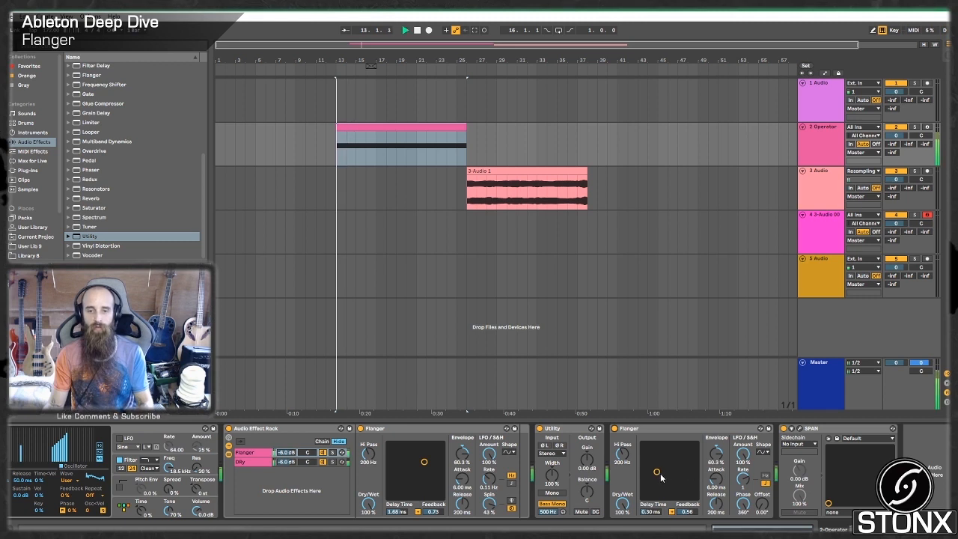
# Step: Set the second Flanger to 0.15 ms delay time, 0.83 feedback and a 1/2 LFO rate while auditioning the clip
pyautogui.moveTo(660, 473); pyautogui.dragTo(649, 455)
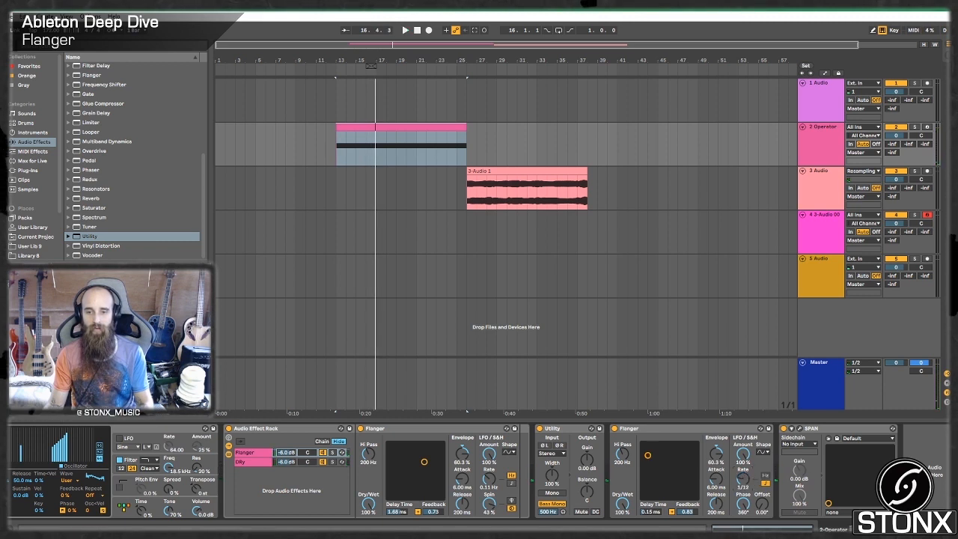
pyautogui.press('space')
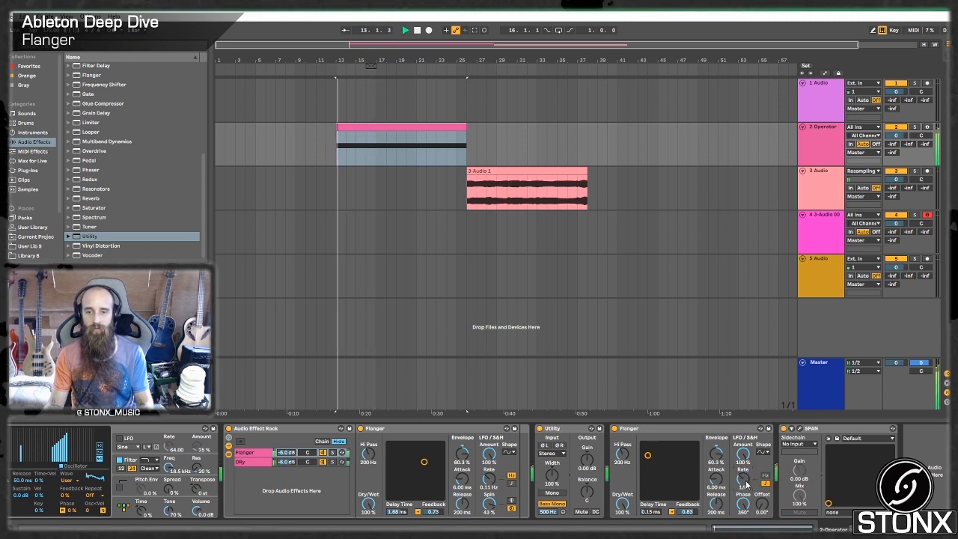
pyautogui.moveTo(743, 487)
pyautogui.mouseDown()
pyautogui.moveTo(743, 463)
pyautogui.moveTo(741, 487)
pyautogui.mouseUp()
pyautogui.press('space')
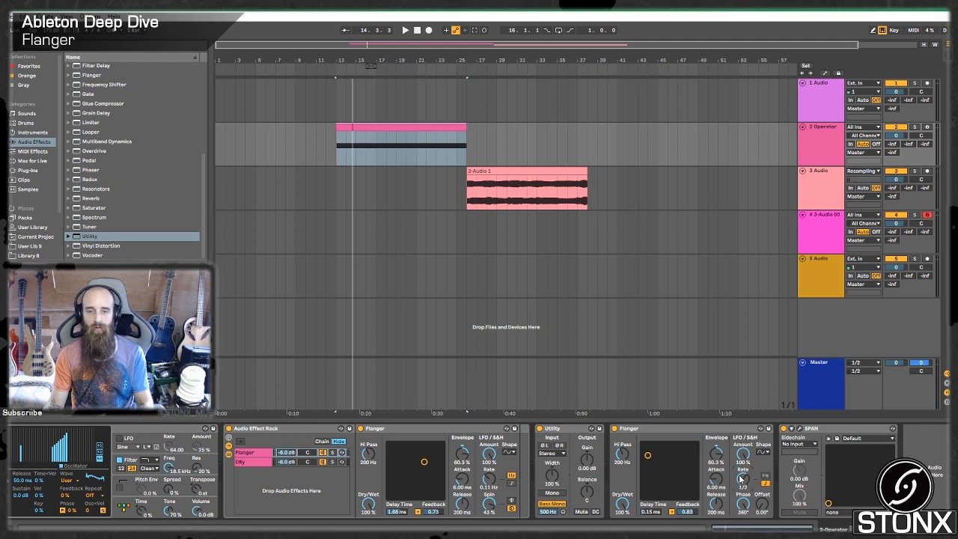
pyautogui.press('space')
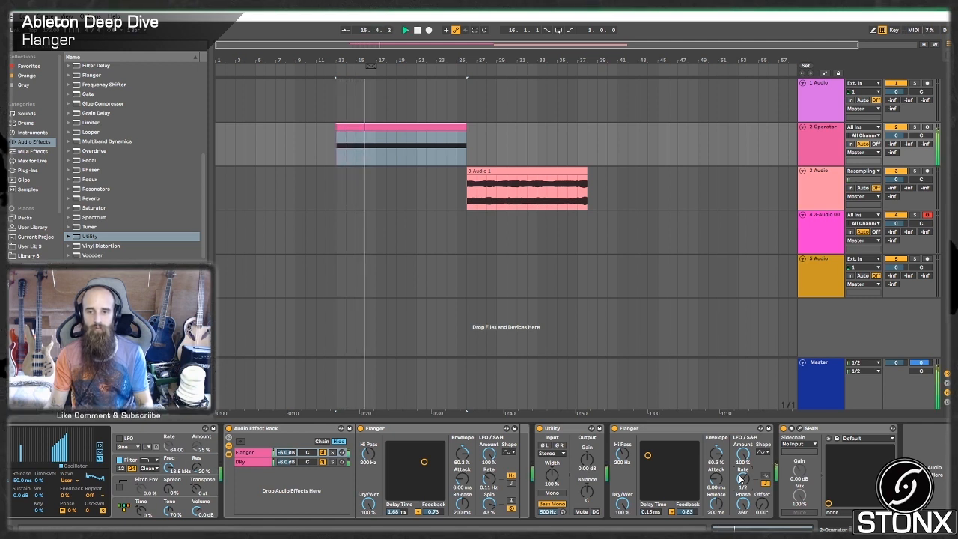
# Step: Stop playback and add an Auto Filter between the second Flanger and SPAN on the Operator track
pyautogui.press('space')
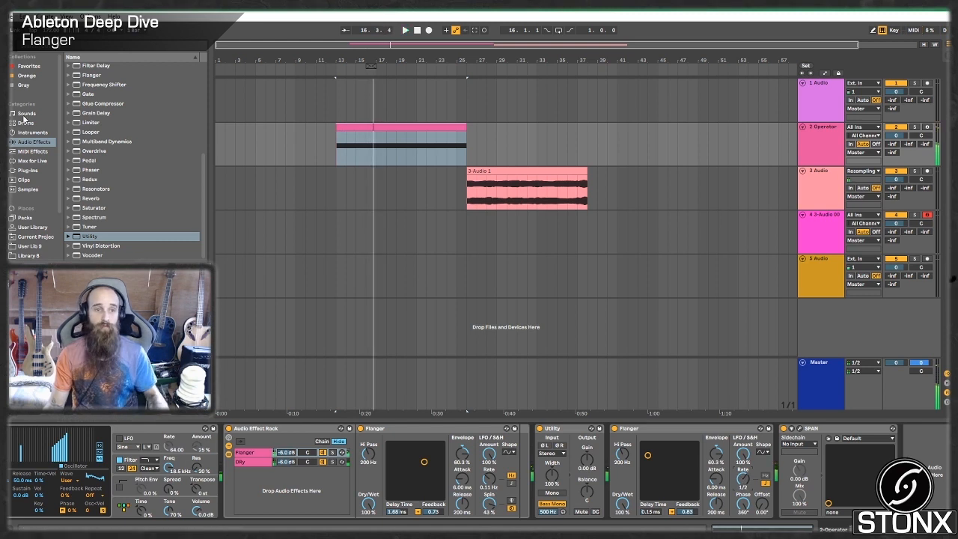
pyautogui.scroll(6, 106, 112)
pyautogui.click(100, 85)
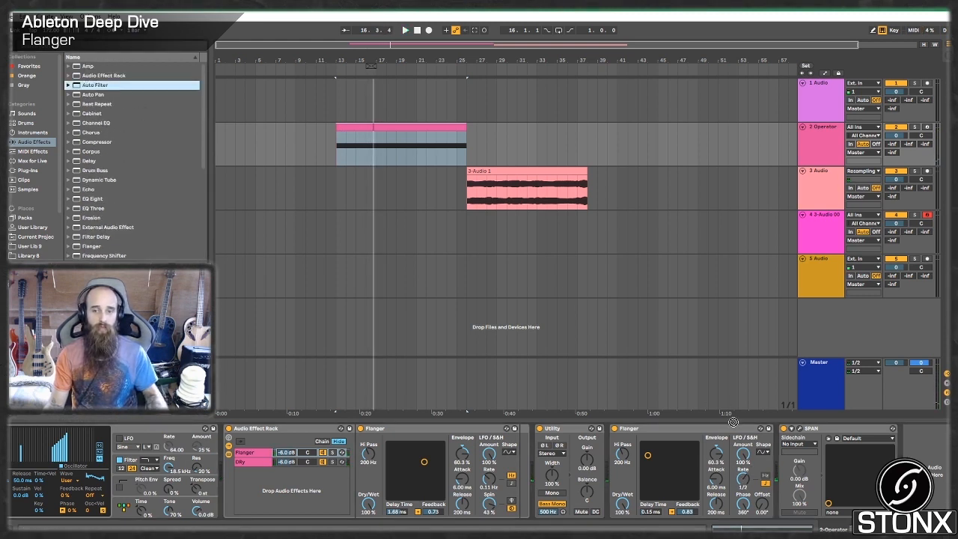
pyautogui.moveTo(733, 423); pyautogui.dragTo(772, 457)
# Step: Add the Max for Live LFO after the Auto Filter and map it to the filter's frequency
pyautogui.click(32, 162)
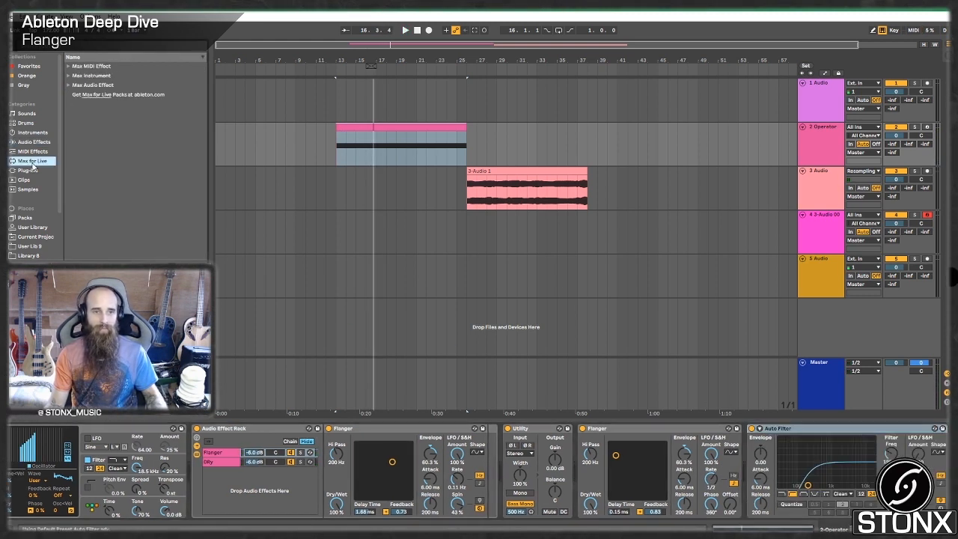
pyautogui.click(70, 86)
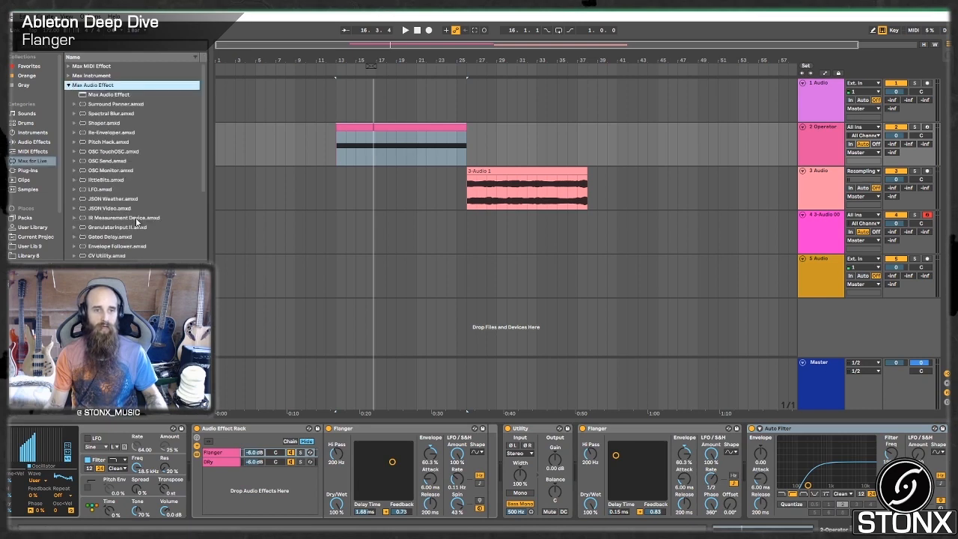
pyautogui.click(111, 190)
pyautogui.moveTo(947, 476); pyautogui.dragTo(837, 474)
pyautogui.moveTo(676, 502); pyautogui.dragTo(670, 500)
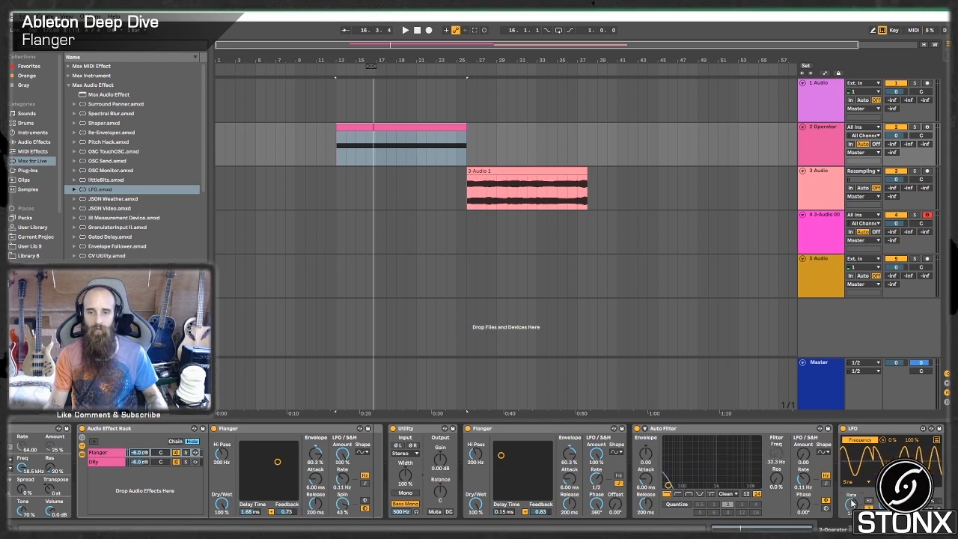
# Step: While auditioning the Operator clip, set the second Flanger to 0.17 ms delay time and 0.91 feedback, and the LFO's maximum mapping range to 50%
pyautogui.press('space')
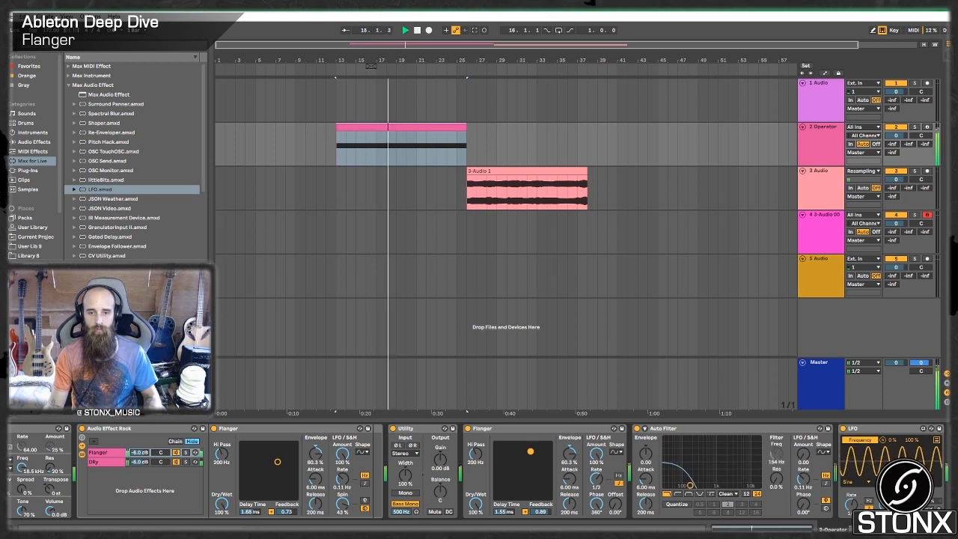
pyautogui.moveTo(507, 460)
pyautogui.mouseDown()
pyautogui.moveTo(532, 453)
pyautogui.moveTo(542, 473)
pyautogui.moveTo(546, 452)
pyautogui.moveTo(504, 452)
pyautogui.mouseUp()
pyautogui.press('space')
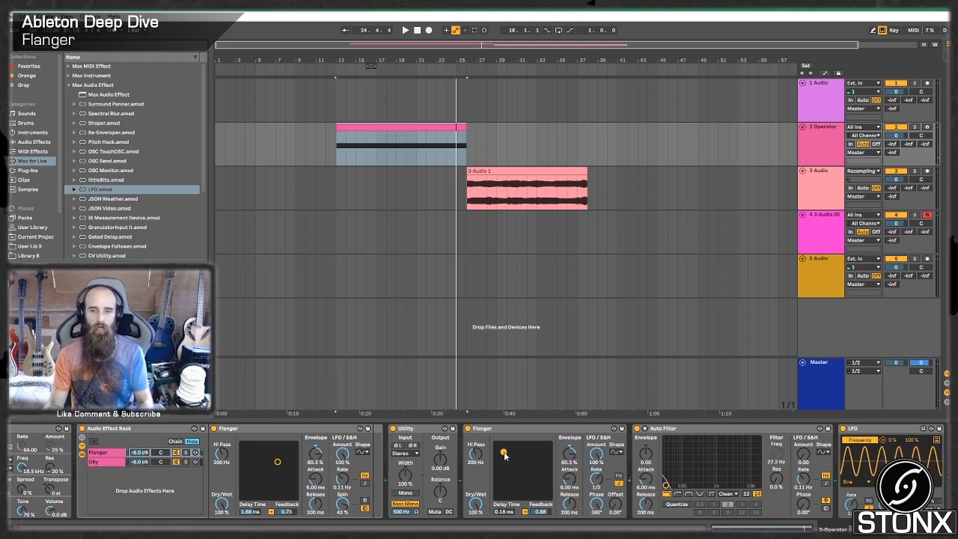
pyautogui.press('space')
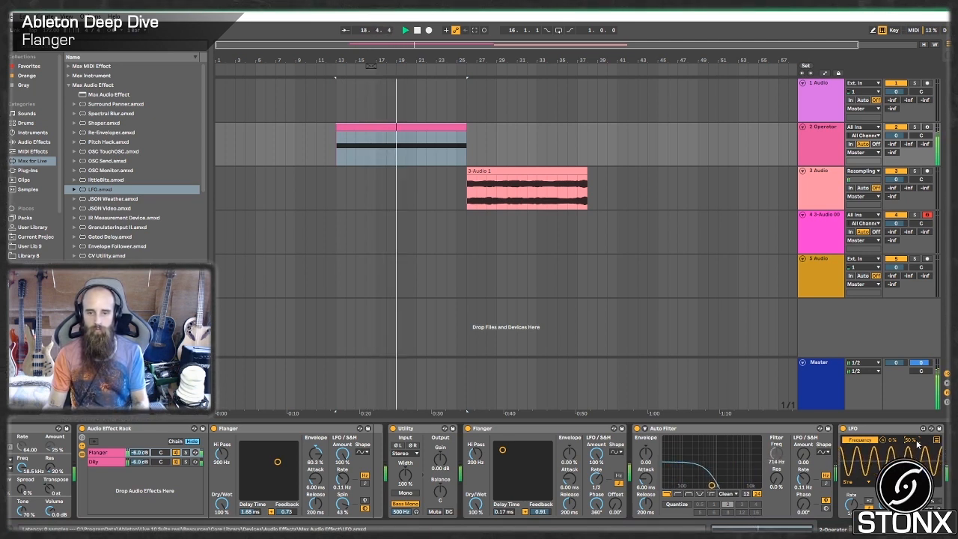
pyautogui.press('space')
# Step: Group the Auto Filter and LFO into an Audio Effect Rack and show its macro controls
pyautogui.hscroll(-2, 479, 472)
pyautogui.hscroll(3, 479, 472)
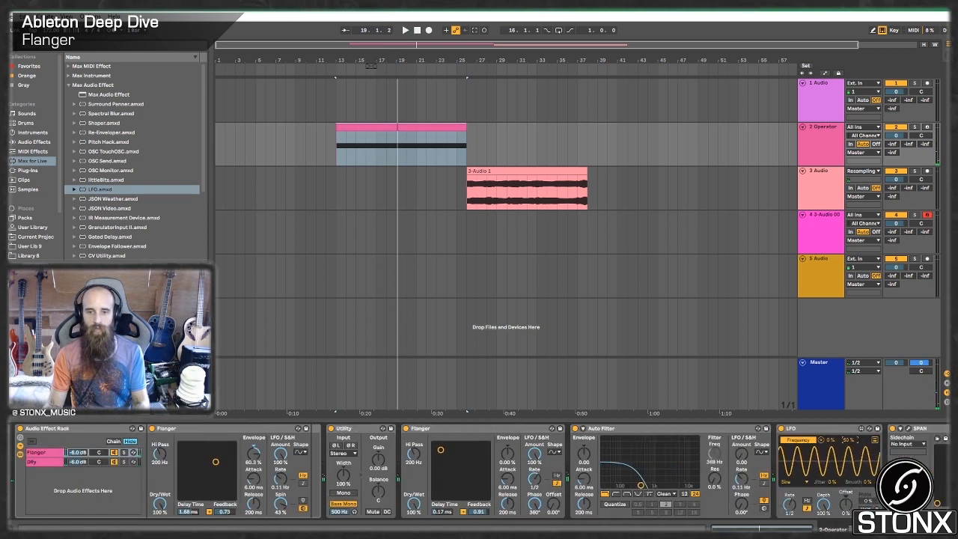
pyautogui.click(724, 431)
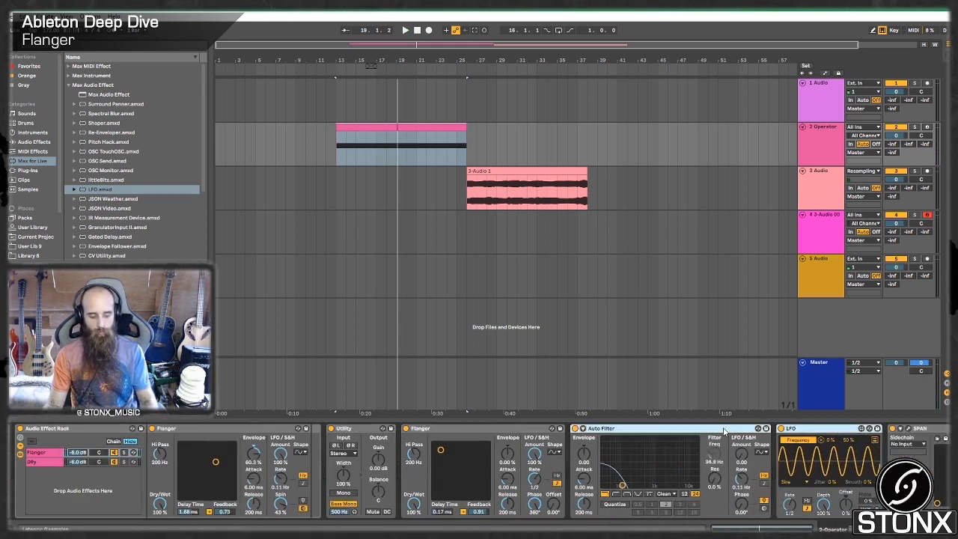
pyautogui.hotkey('ctrl', 'g')
pyautogui.click(577, 439)
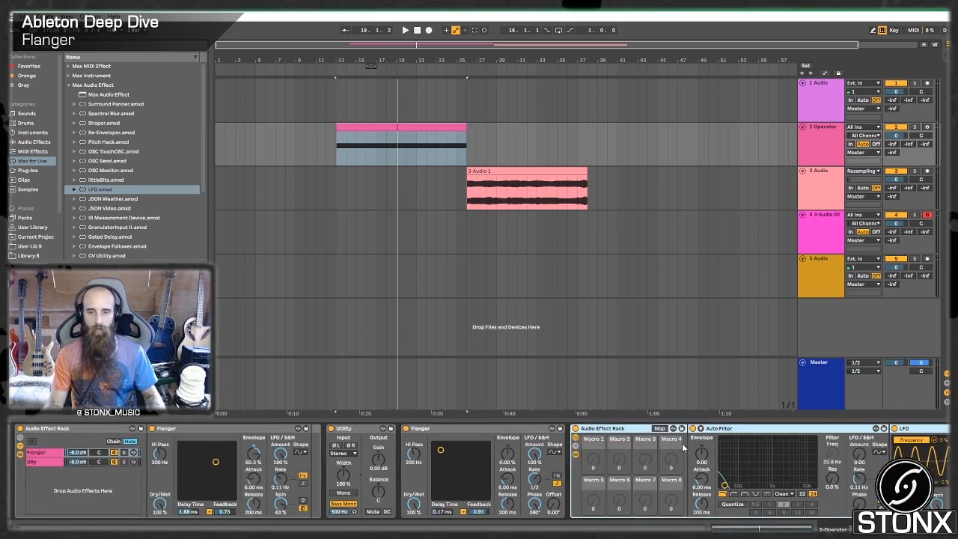
# Step: Map the LFO device's synced rate to Macro 1 of the new rack
pyautogui.click(659, 429)
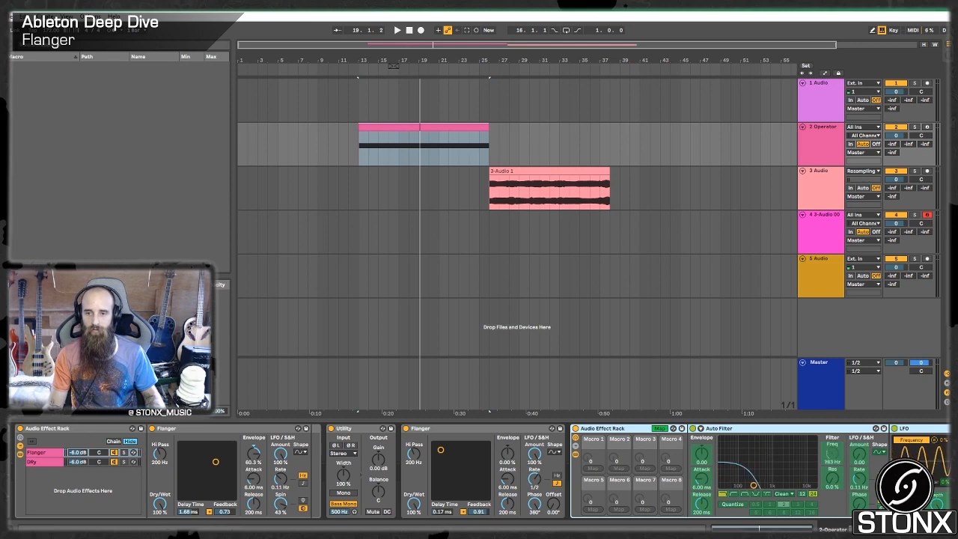
pyautogui.hscroll(3, 480, 472)
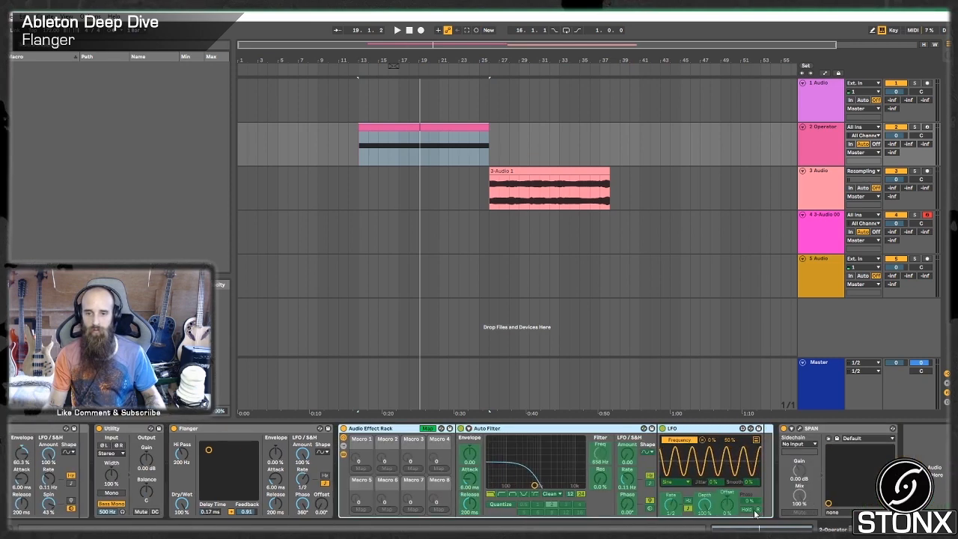
pyautogui.click(672, 506)
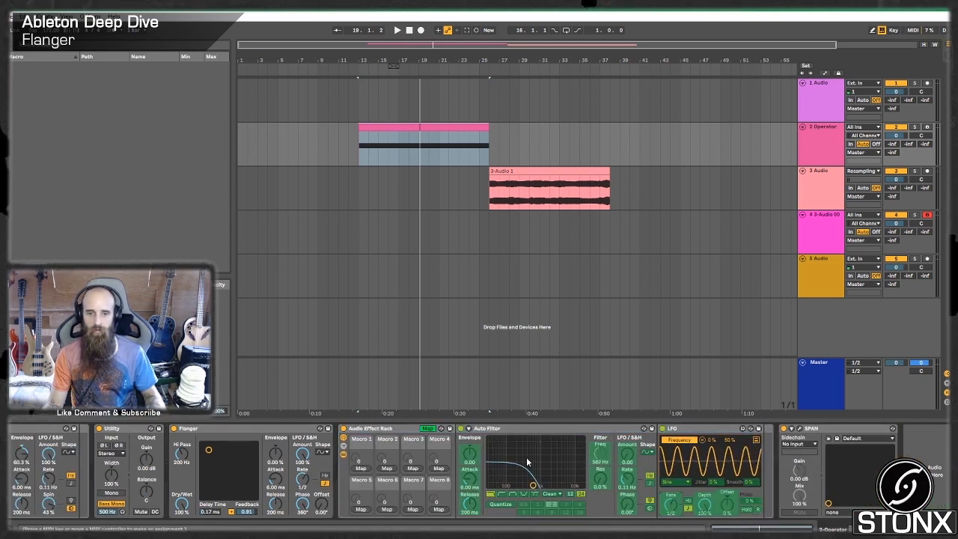
pyautogui.click(362, 468)
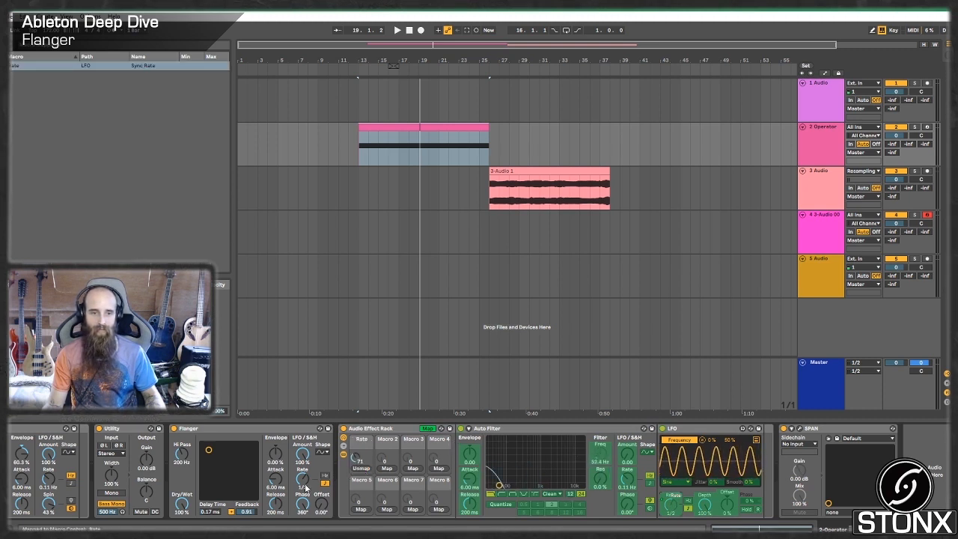
# Step: Move the second Flanger into the rack before the Auto Filter and map its synced LFO rate to the same first macro
pyautogui.click(262, 432)
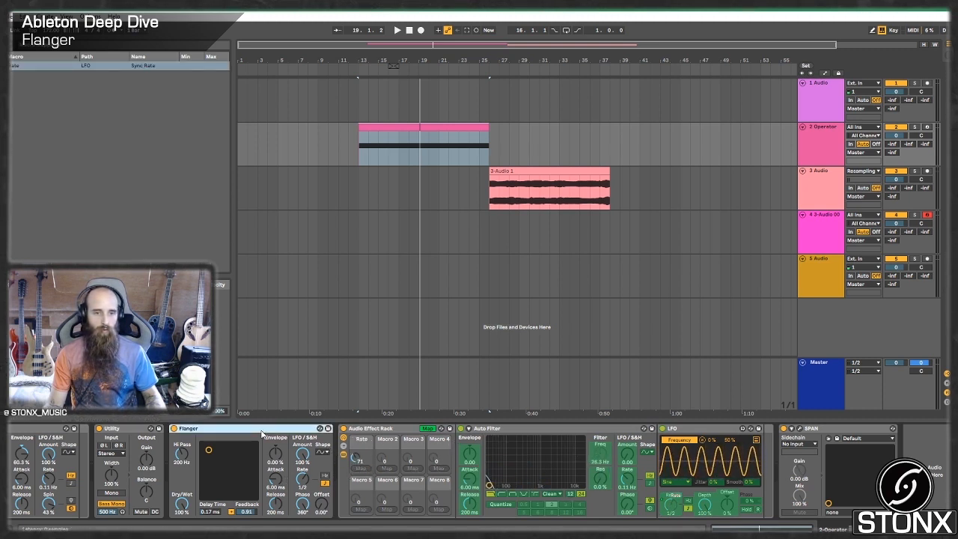
pyautogui.moveTo(262, 433); pyautogui.dragTo(461, 440)
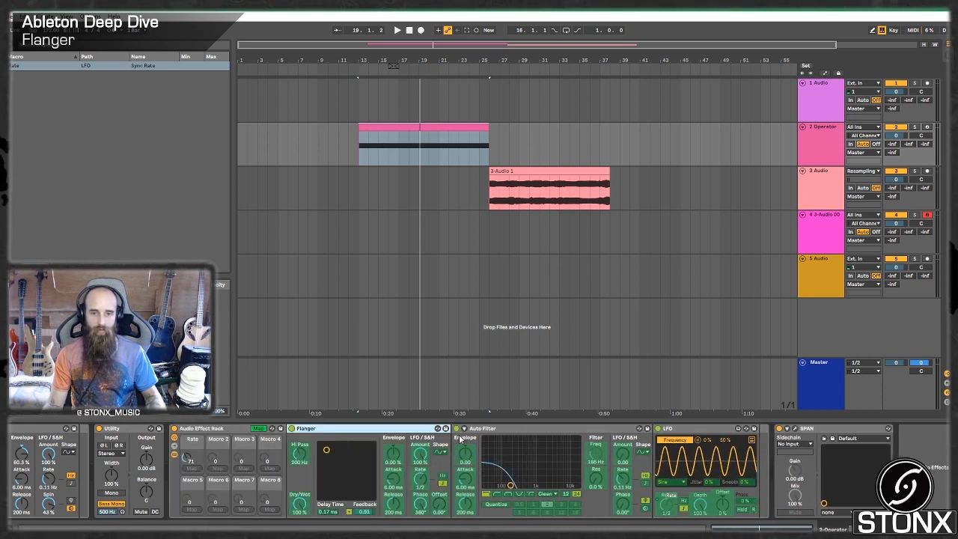
pyautogui.click(419, 482)
pyautogui.click(192, 469)
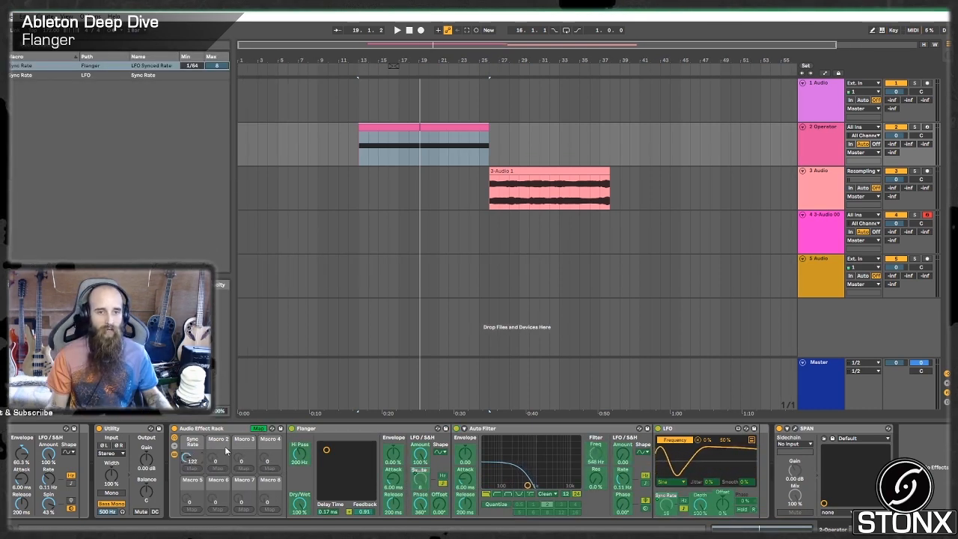
pyautogui.click(259, 429)
# Step: Play the Operator clip while varying the Sync Rate macro to hear both modulation rates change together
pyautogui.moveTo(193, 460); pyautogui.dragTo(193, 465)
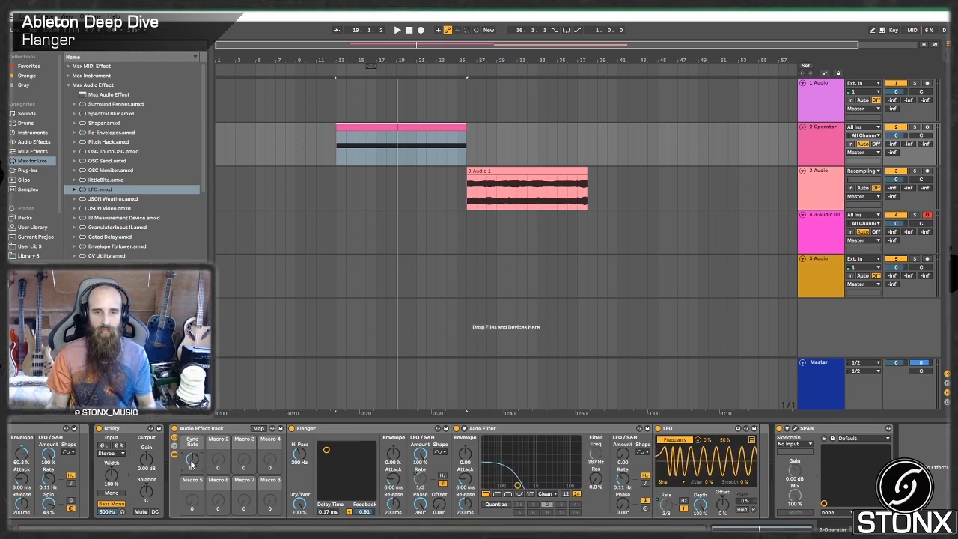
pyautogui.press('space')
pyautogui.moveTo(191, 464)
pyautogui.mouseDown()
pyautogui.moveTo(192, 483)
pyautogui.moveTo(191, 454)
pyautogui.mouseUp()
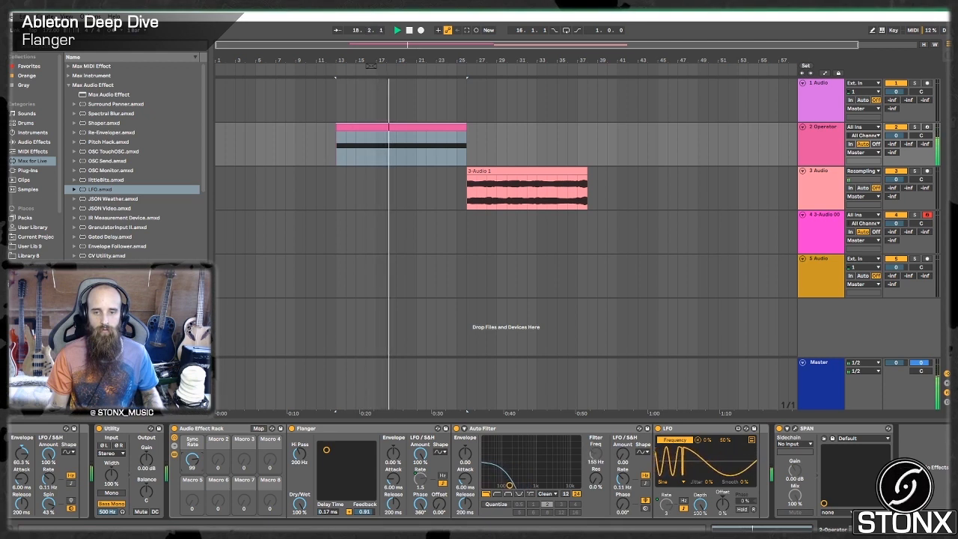
pyautogui.moveTo(192, 460)
pyautogui.mouseDown()
pyautogui.moveTo(192, 483)
pyautogui.moveTo(192, 455)
pyautogui.mouseUp()
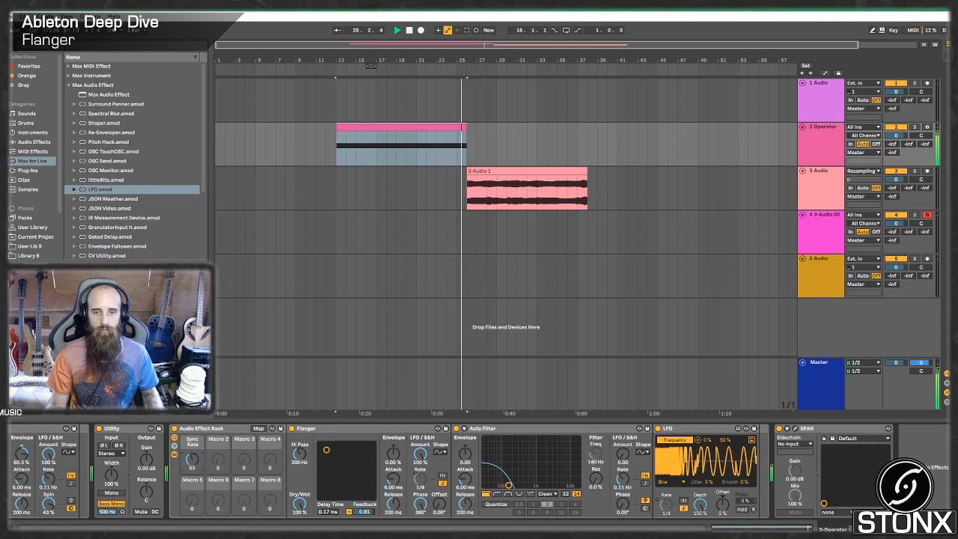
pyautogui.moveTo(188, 458); pyautogui.dragTo(188, 456)
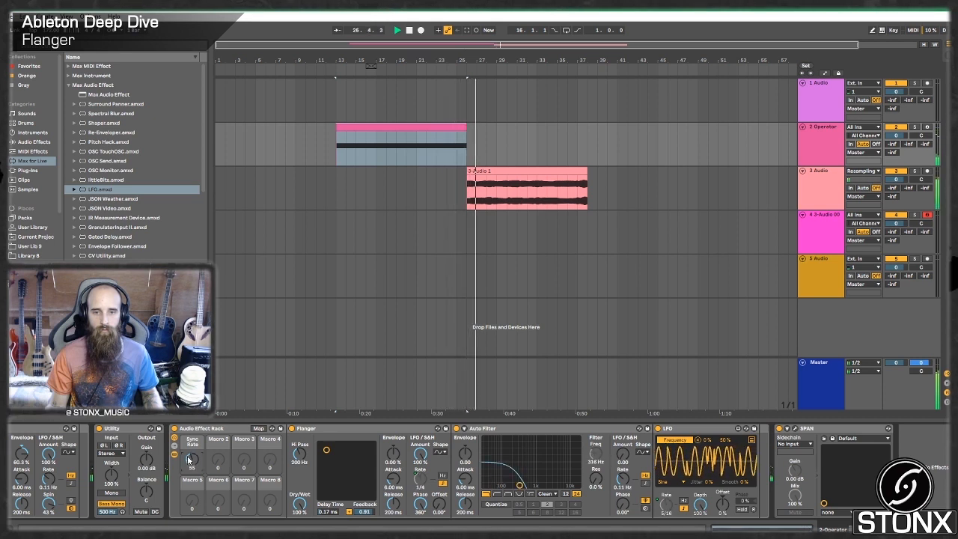
# Step: Loop the arrangement over the Operator clip and play it while varying the Sync Rate macro, ending at 82
pyautogui.click(404, 128)
pyautogui.hotkey('ctrl', 'l')
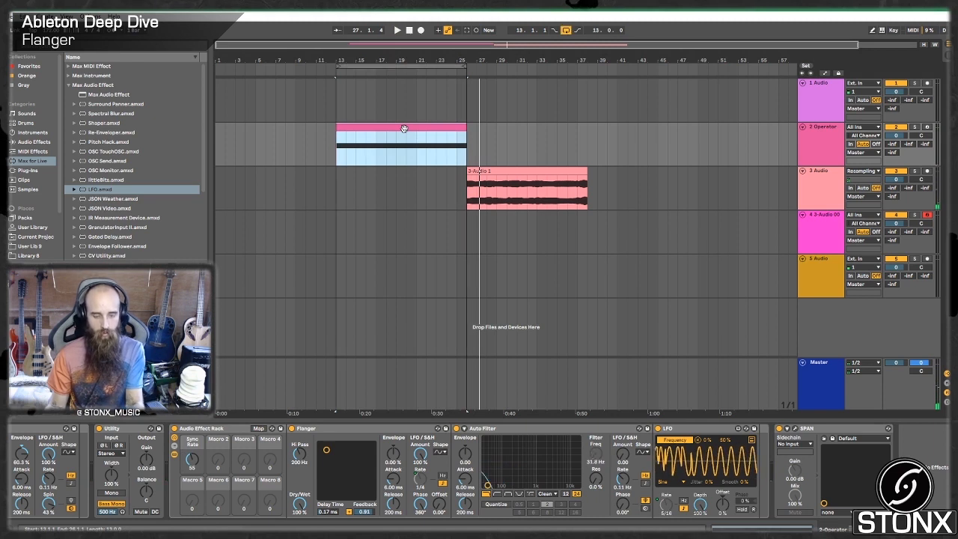
pyautogui.press('space')
pyautogui.moveTo(192, 460)
pyautogui.mouseDown()
pyautogui.moveTo(192, 470)
pyautogui.moveTo(192, 454)
pyautogui.mouseUp()
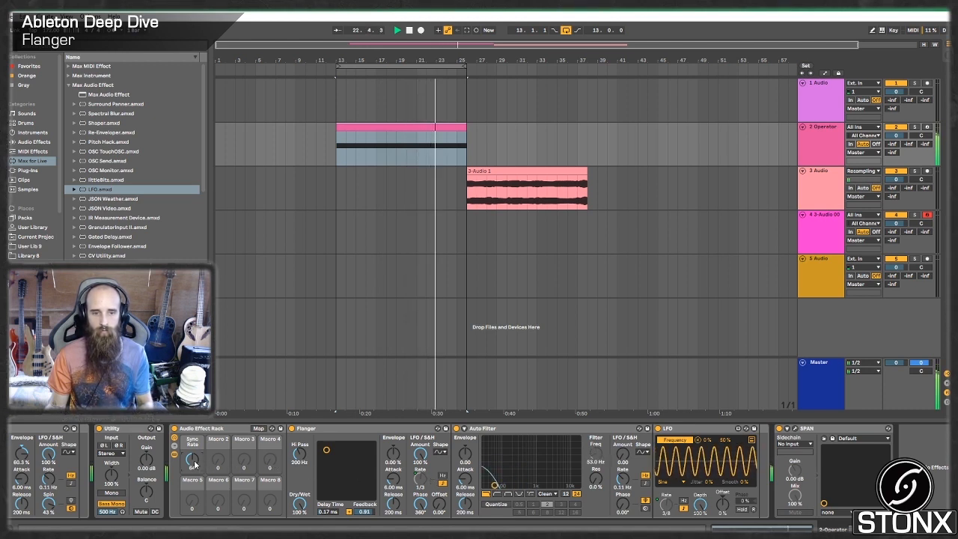
pyautogui.scroll(3, 194, 464)
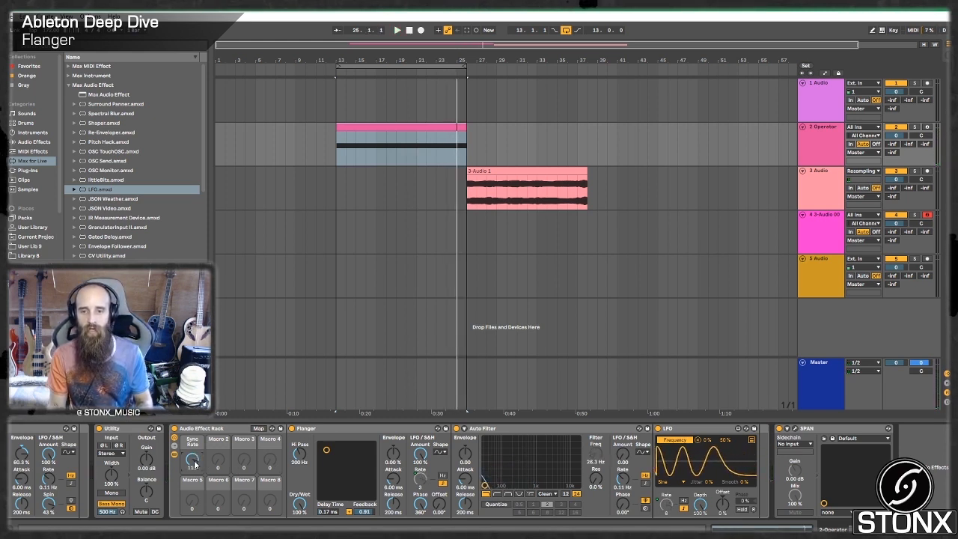
pyautogui.scroll(-5, 194, 464)
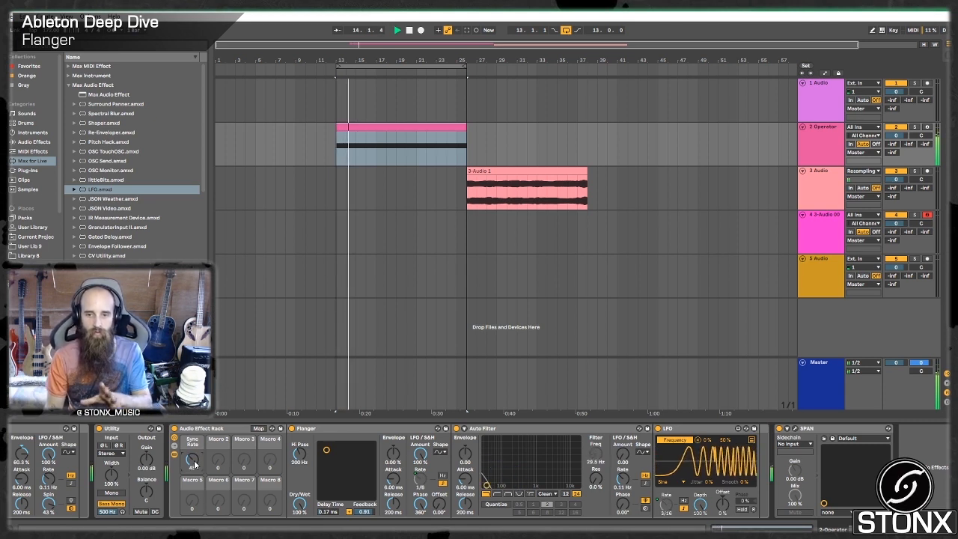
pyautogui.scroll(3, 194, 464)
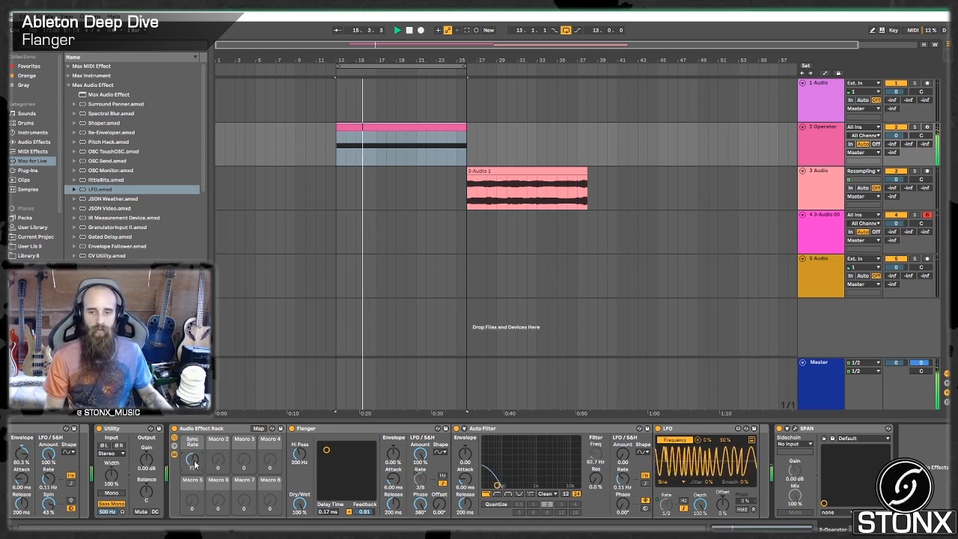
pyautogui.scroll(1, 194, 464)
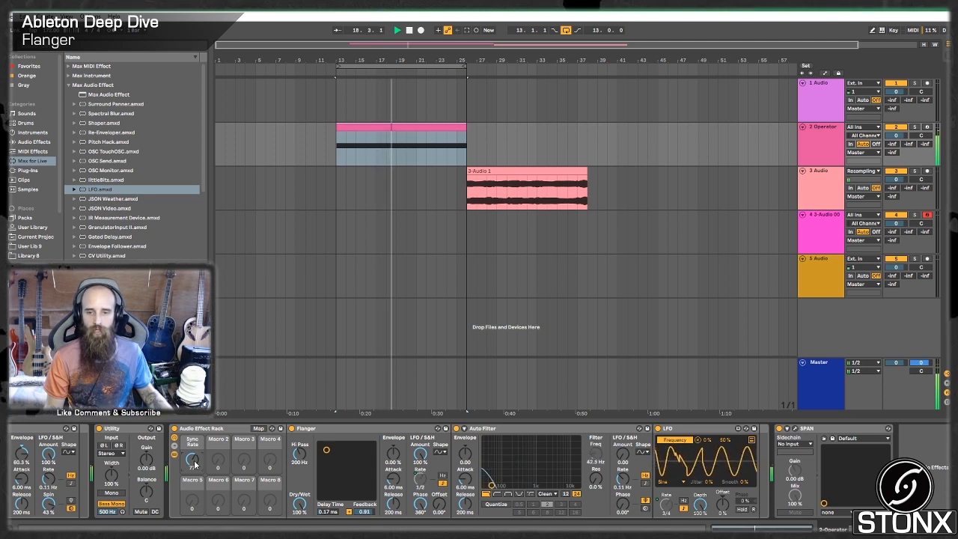
pyautogui.moveTo(195, 465); pyautogui.dragTo(195, 458)
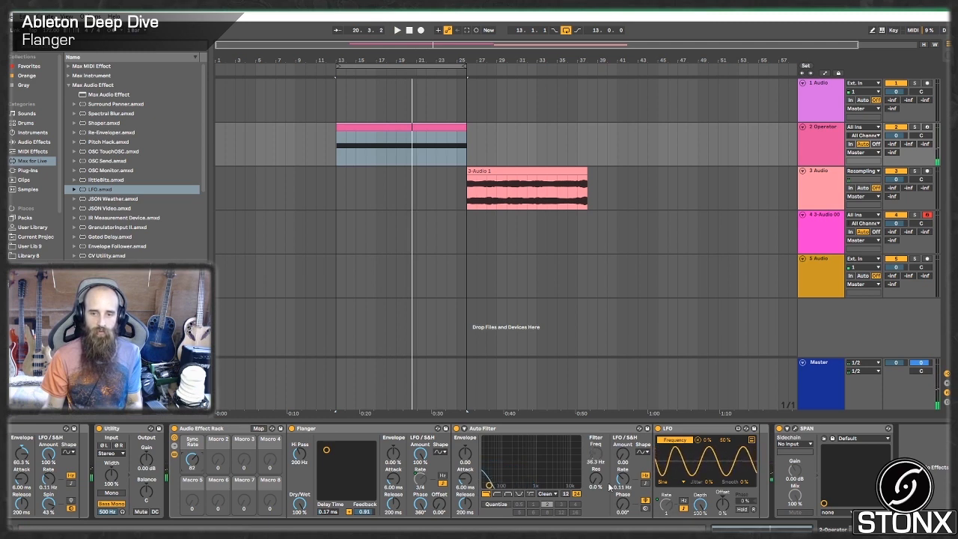
# Step: Raise the LFO's maximum mapping range and smoothing to 100%, auditioning the Sync Rate macro at 127 and down to 67
pyautogui.press('space')
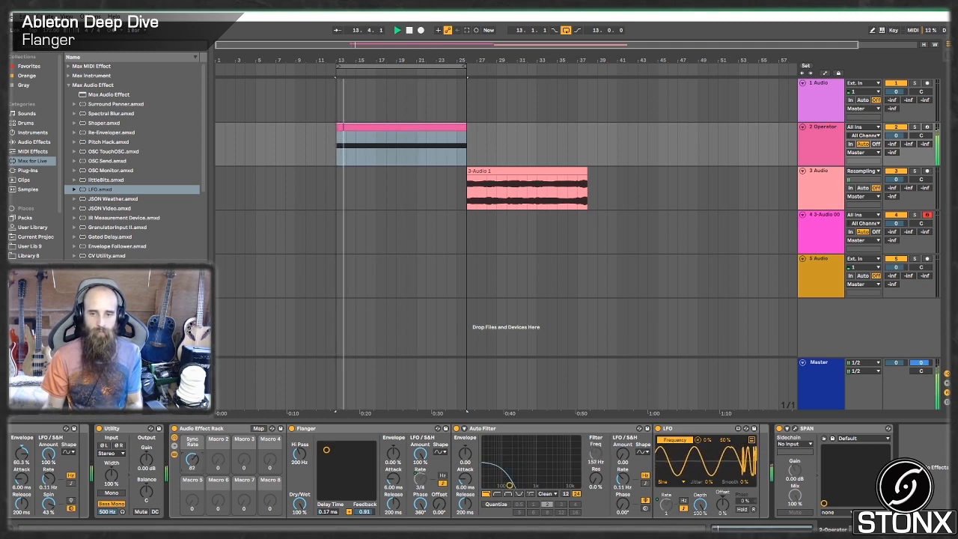
pyautogui.moveTo(193, 461)
pyautogui.mouseDown()
pyautogui.moveTo(193, 436)
pyautogui.moveTo(192, 455)
pyautogui.mouseUp()
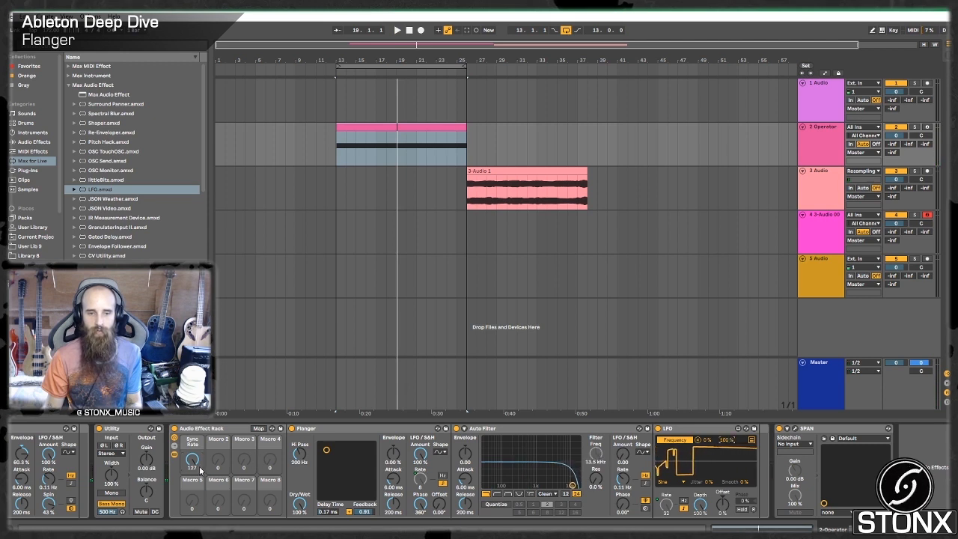
pyautogui.press('space')
pyautogui.moveTo(196, 457); pyautogui.dragTo(196, 500)
pyautogui.press('space')
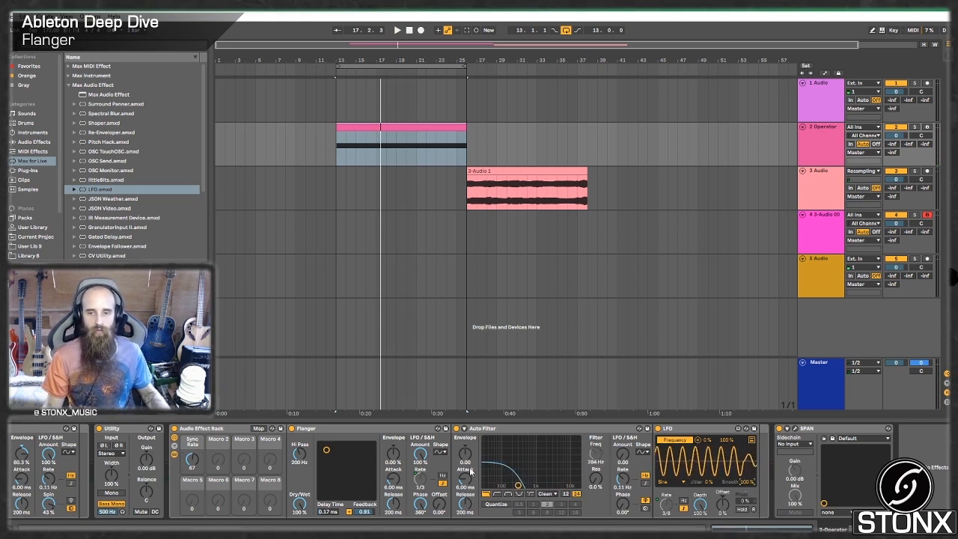
# Step: Replay the loop while setting the Sync Rate macro to 42 and reducing the LFO's smoothing to 24%
pyautogui.moveTo(193, 461); pyautogui.dragTo(193, 421)
pyautogui.press('space')
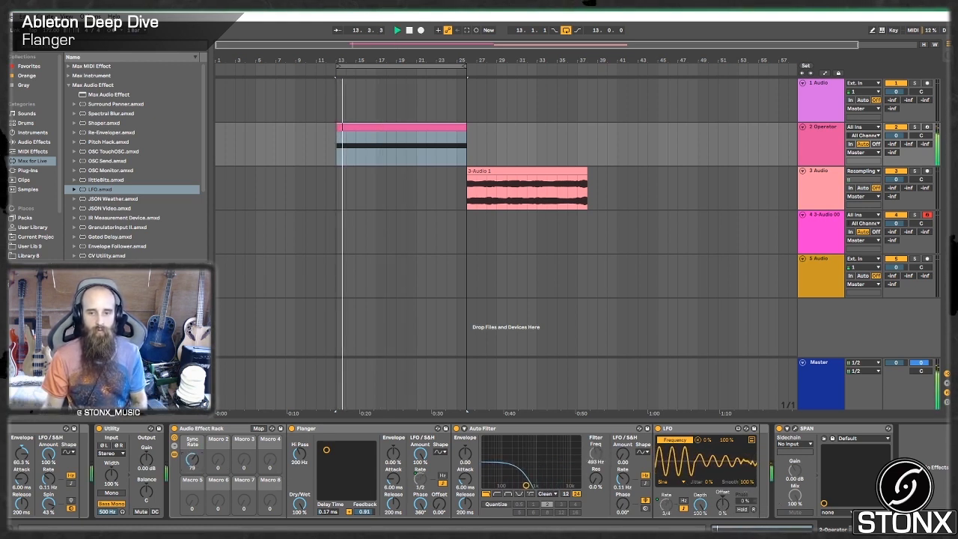
pyautogui.moveTo(193, 461)
pyautogui.mouseDown()
pyautogui.moveTo(193, 481)
pyautogui.moveTo(193, 453)
pyautogui.mouseUp()
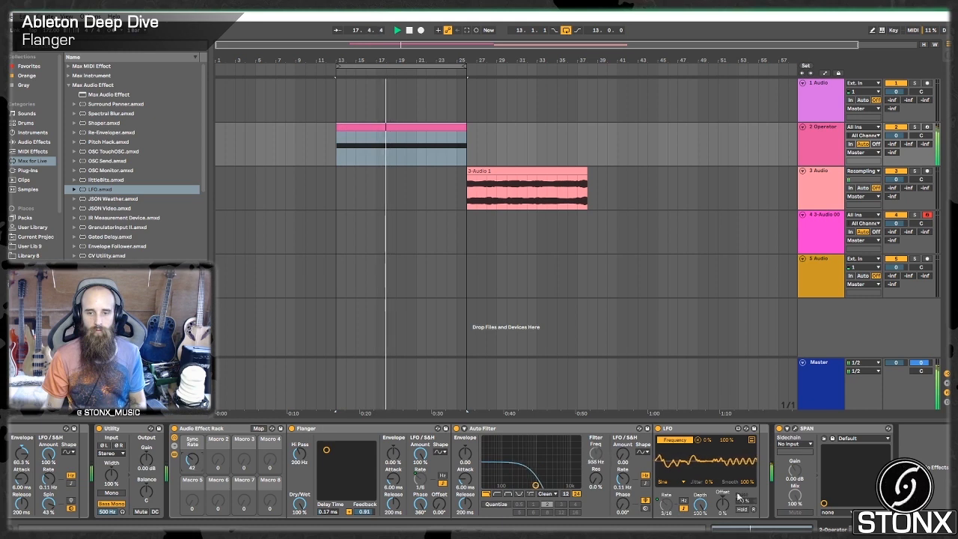
pyautogui.moveTo(747, 482); pyautogui.dragTo(747, 502)
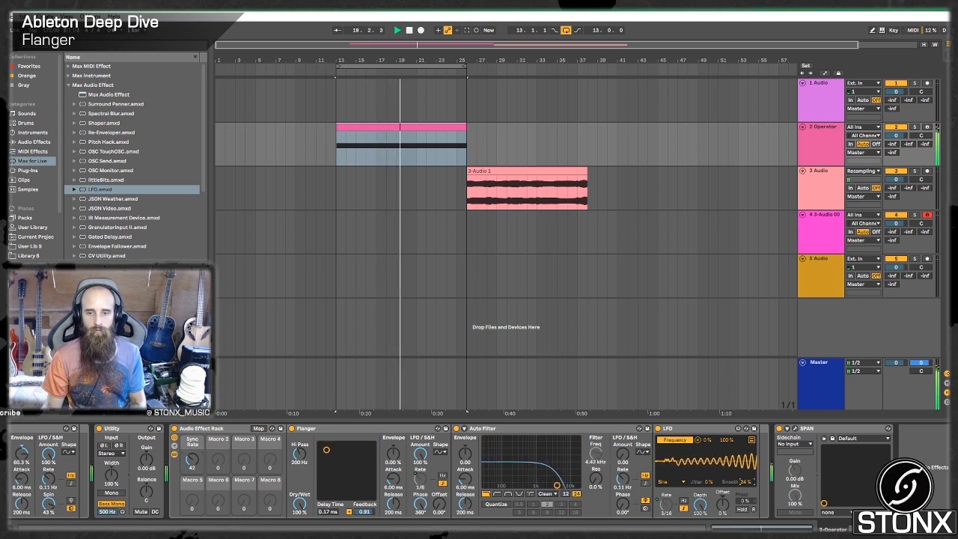
# Step: Vary the Sync Rate macro while the Operator loop plays, ending at 71, and stop playback
pyautogui.moveTo(193, 462); pyautogui.dragTo(193, 430)
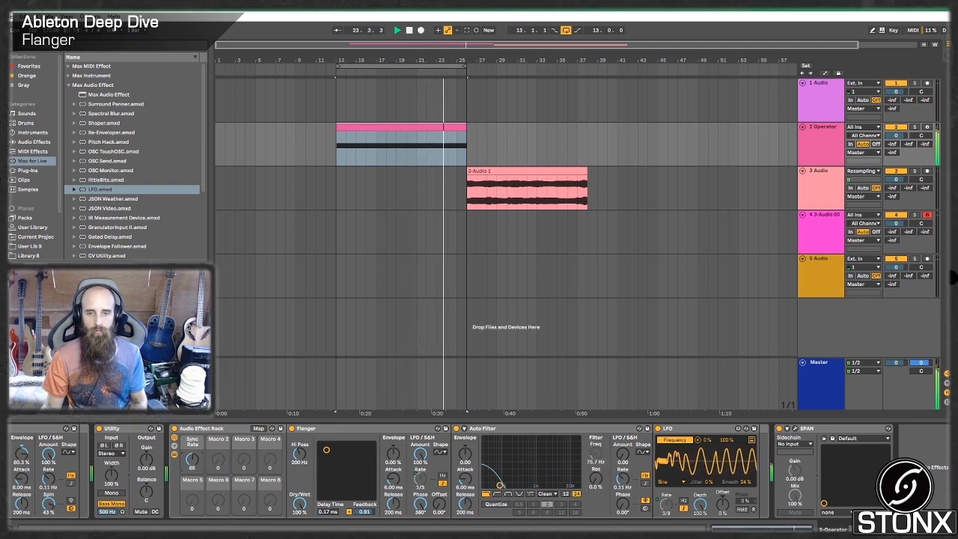
pyautogui.moveTo(190, 466); pyautogui.dragTo(190, 498)
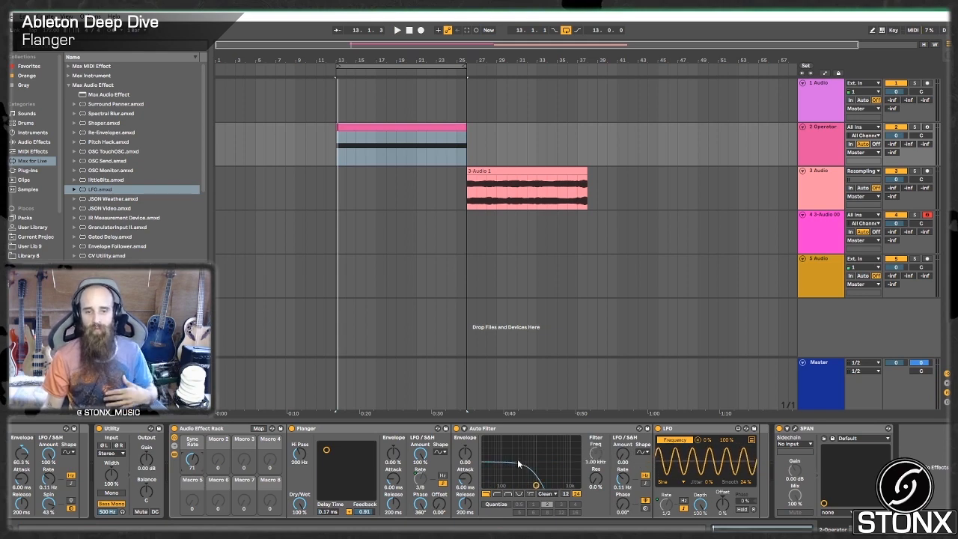
# Step: Duplicate the Operator track together with its clip and devices
pyautogui.rightClick(822, 133)
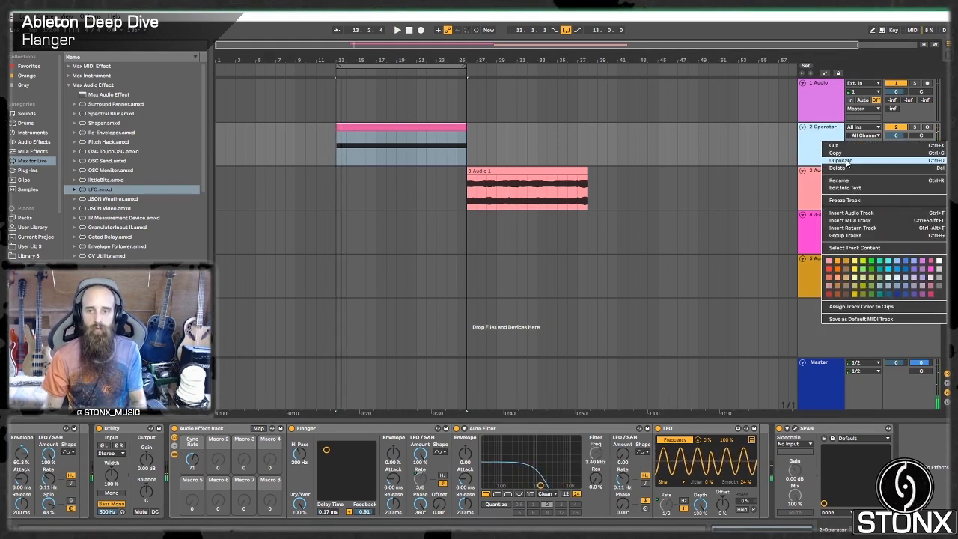
pyautogui.click(847, 162)
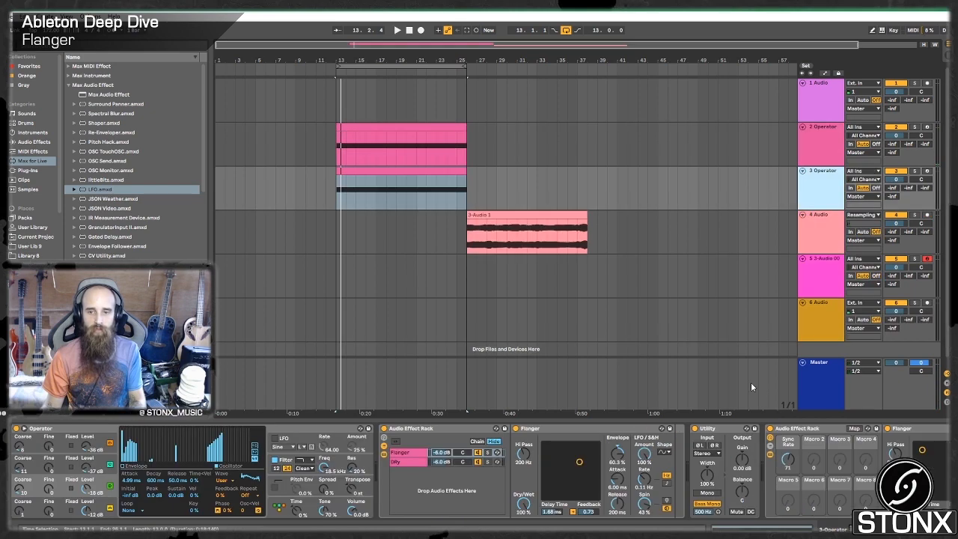
pyautogui.moveTo(763, 528); pyautogui.dragTo(784, 528)
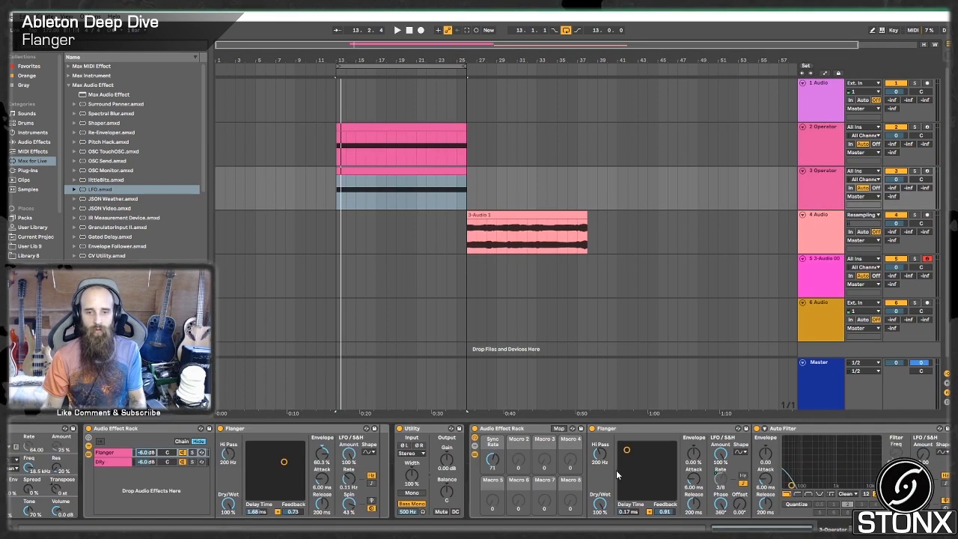
pyautogui.rightClick(518, 432)
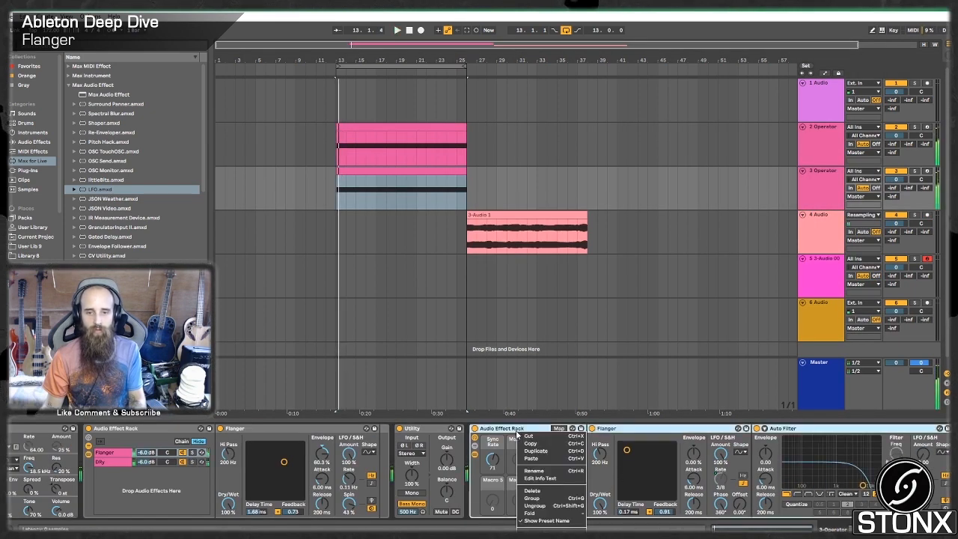
pyautogui.click(542, 490)
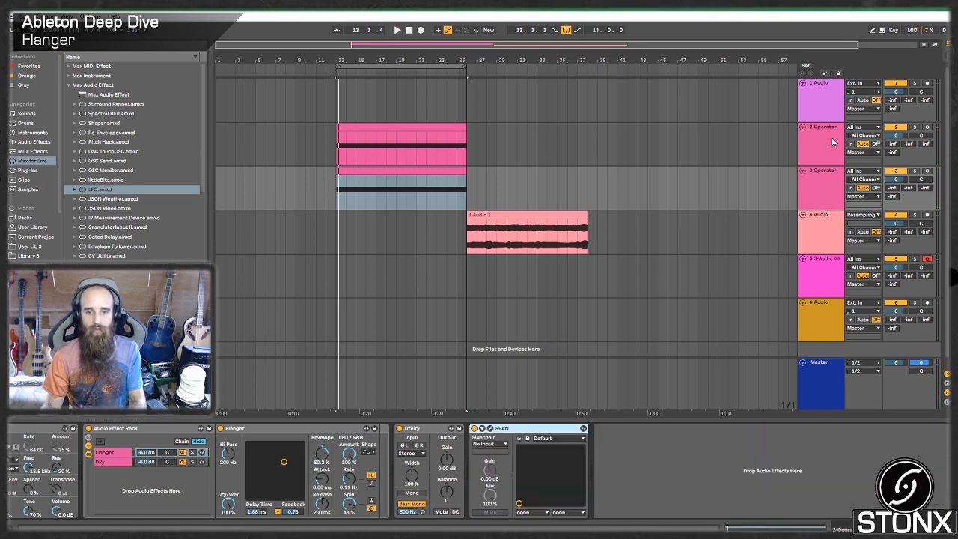
pyautogui.hotkey('ctrl', 'z')
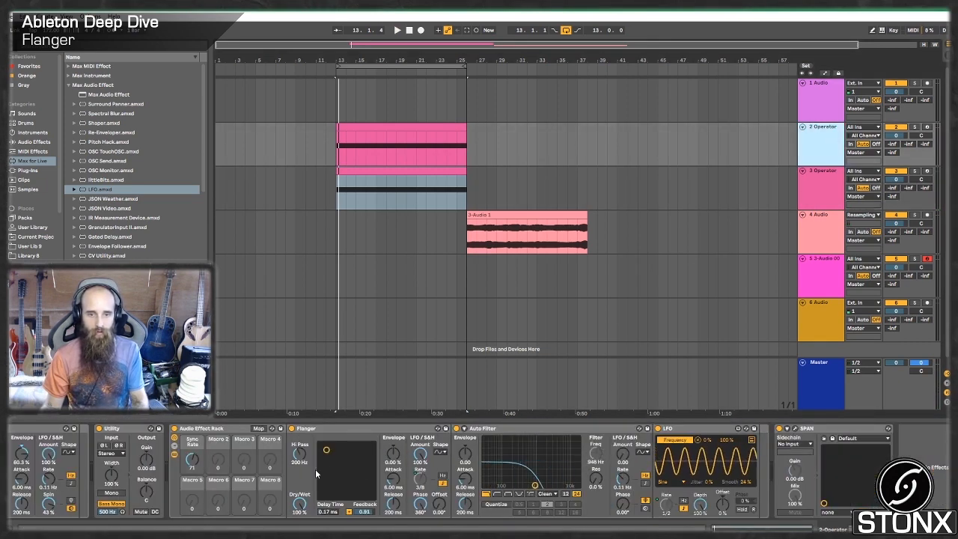
# Step: Delete the Sync Rate Audio Effect Rack from the original Operator track
pyautogui.rightClick(228, 431)
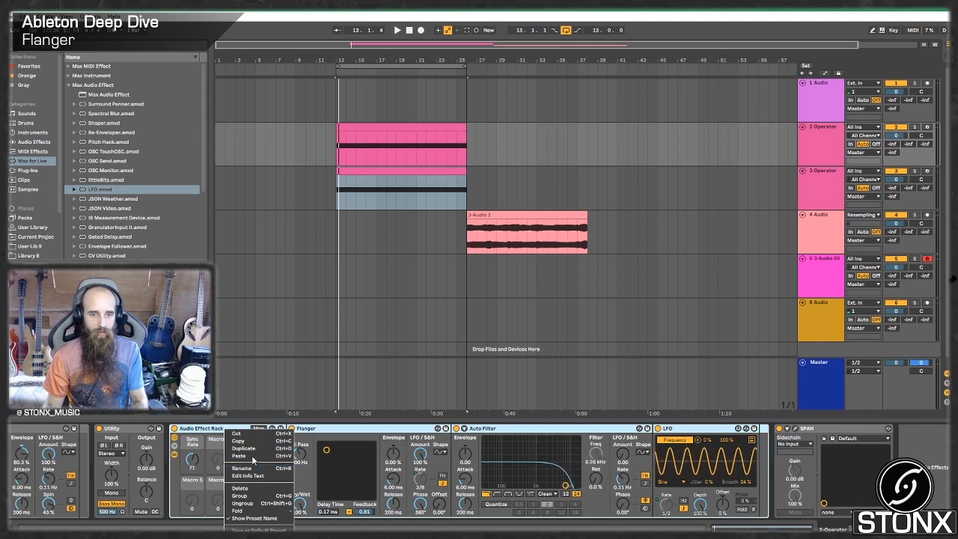
pyautogui.click(253, 491)
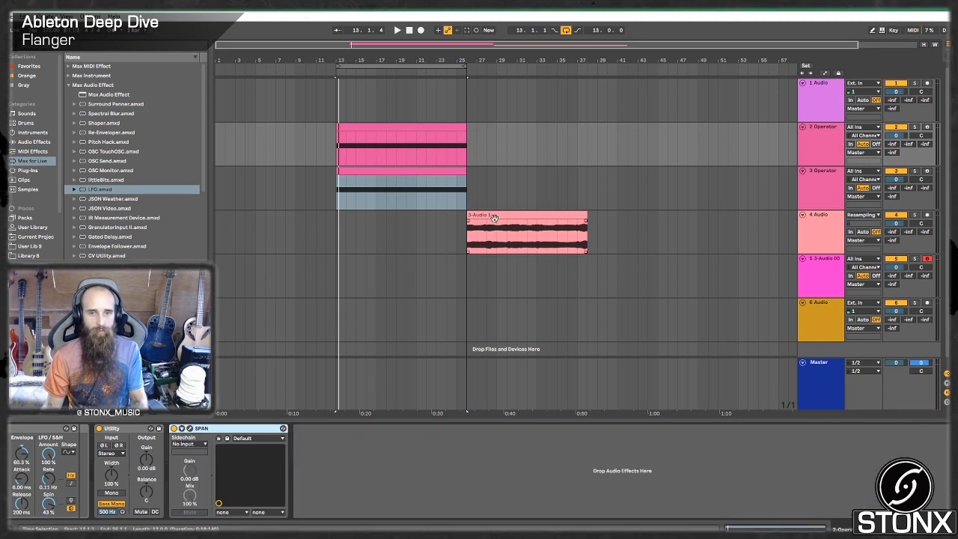
# Step: Move the resampled audio clip to start at bar 48 and the duplicated Operator clip to start at bar 27
pyautogui.moveTo(495, 215); pyautogui.dragTo(739, 217)
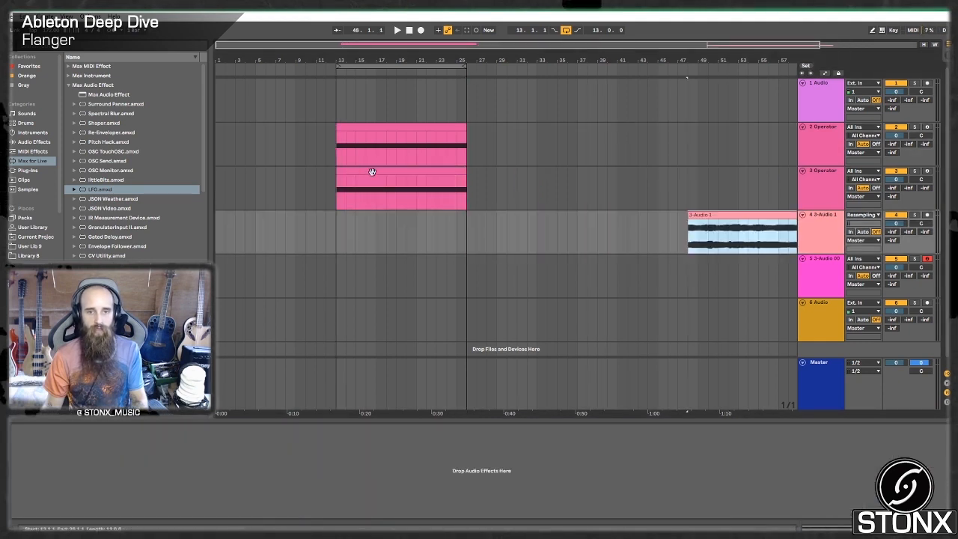
pyautogui.moveTo(372, 172); pyautogui.dragTo(513, 173)
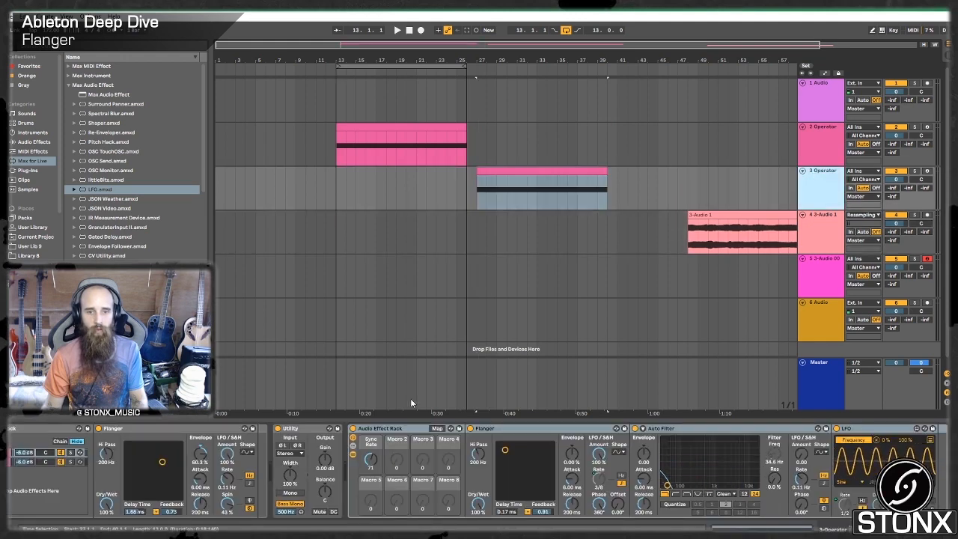
# Step: Show the Sync Rate macro's automation on the duplicated Operator track, enable automation drawing and turn the grid off
pyautogui.rightClick(369, 461)
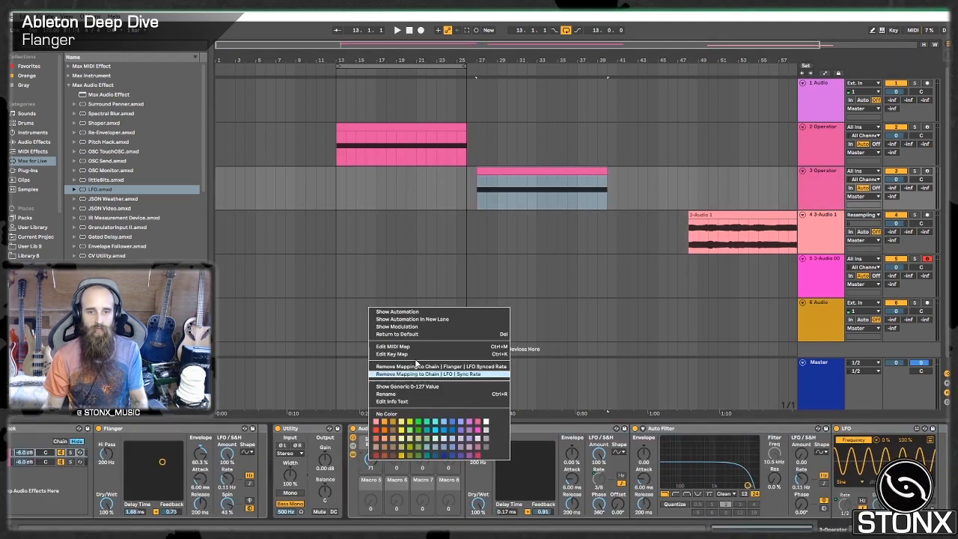
pyautogui.click(390, 311)
pyautogui.press('b')
pyautogui.moveTo(480, 192); pyautogui.dragTo(622, 180)
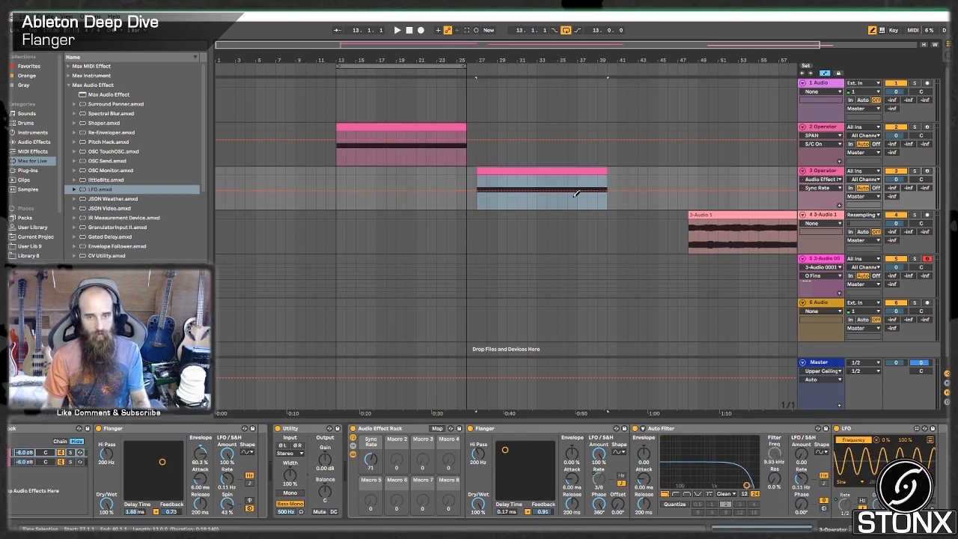
pyautogui.rightClick(492, 200)
pyautogui.click(505, 364)
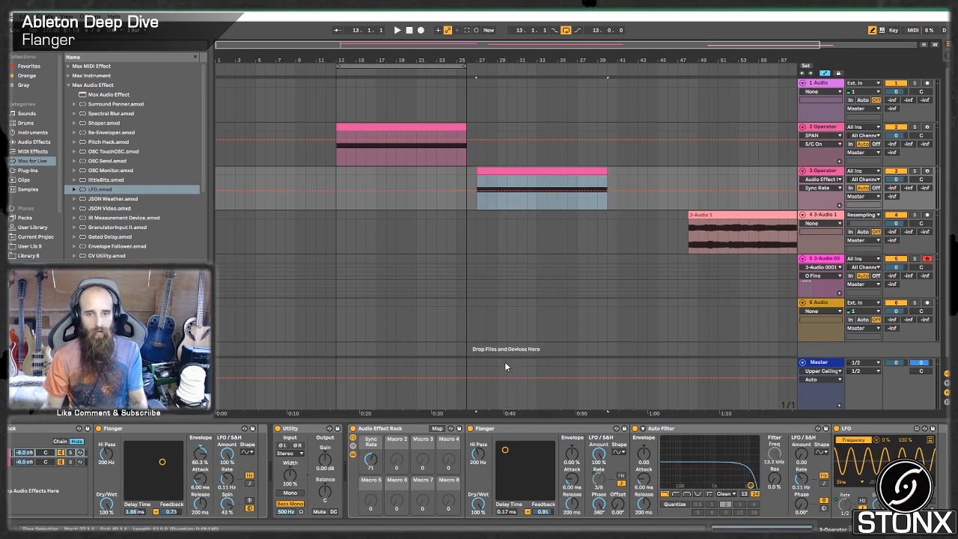
pyautogui.rightClick(504, 217)
pyautogui.click(516, 324)
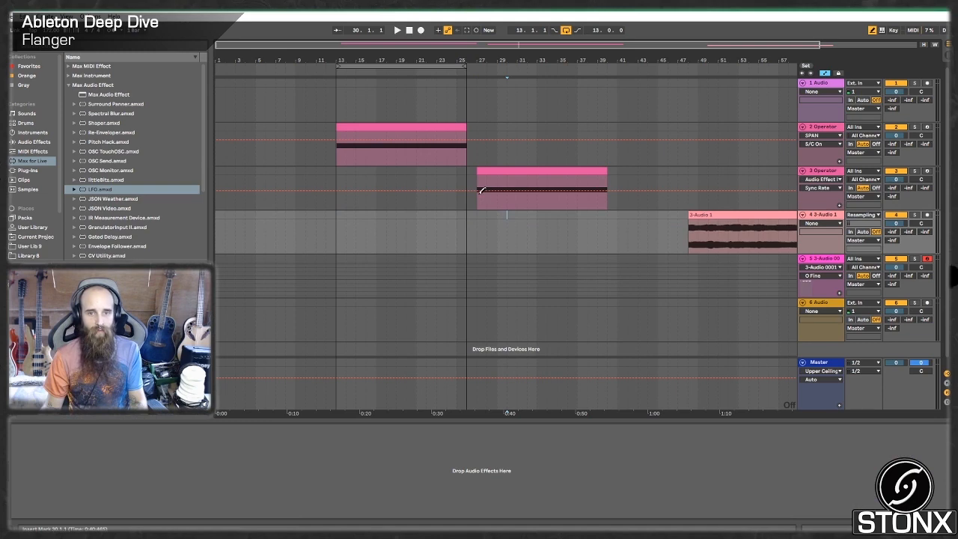
# Step: Try a freehand Sync Rate automation curve over the duplicated Operator clip, play it, and undo the drawing
pyautogui.moveTo(482, 191); pyautogui.dragTo(576, 188)
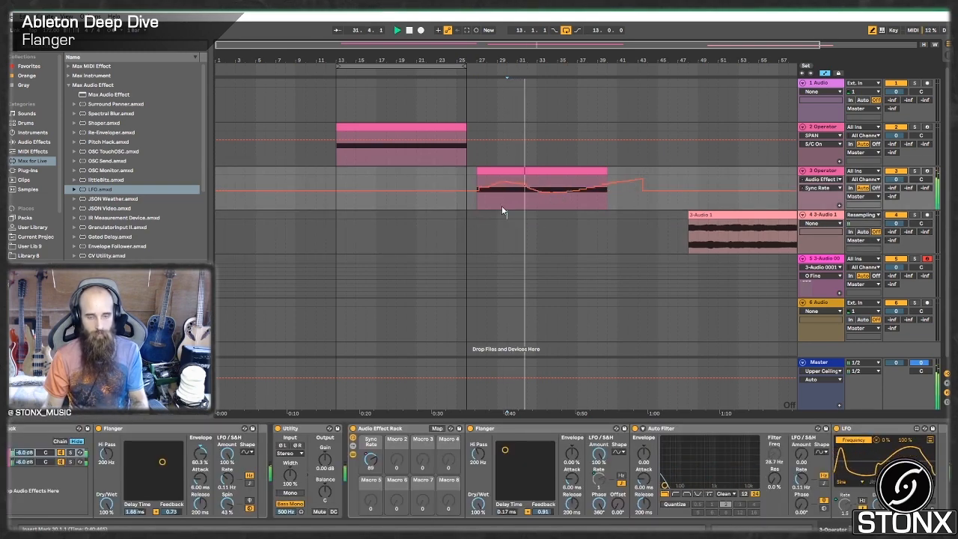
pyautogui.press('b')
pyautogui.moveTo(510, 185); pyautogui.dragTo(498, 211)
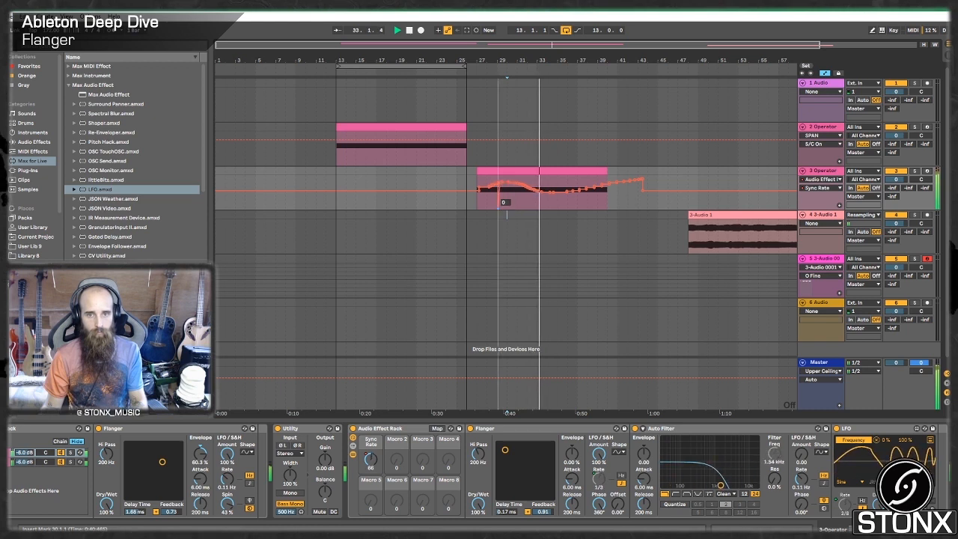
pyautogui.hotkey('ctrl', 'z')
pyautogui.hotkey('ctrl', 'z')
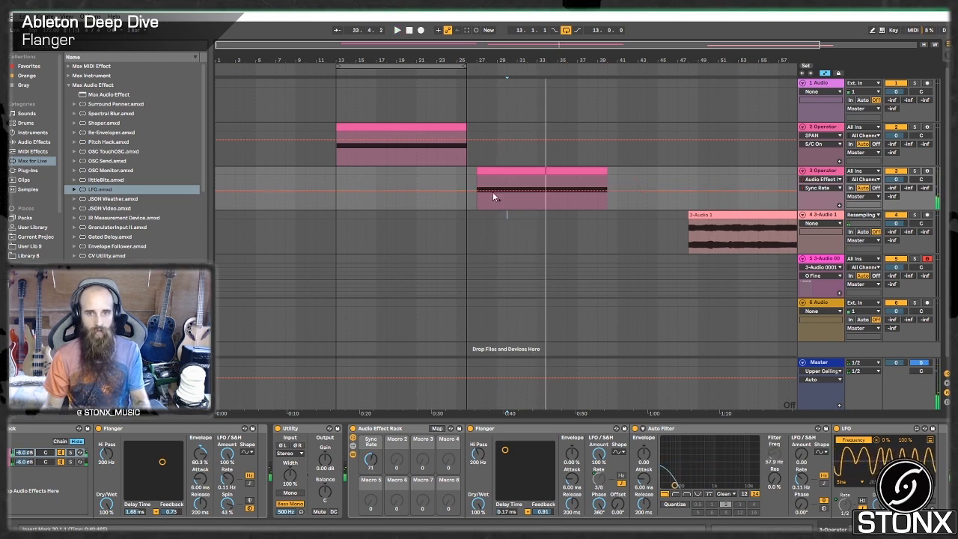
# Step: Shape rising and falling Sync Rate automation with breakpoints from 31 to a final 46 over the duplicated clip, and play it
pyautogui.moveTo(484, 188); pyautogui.dragTo(527, 187)
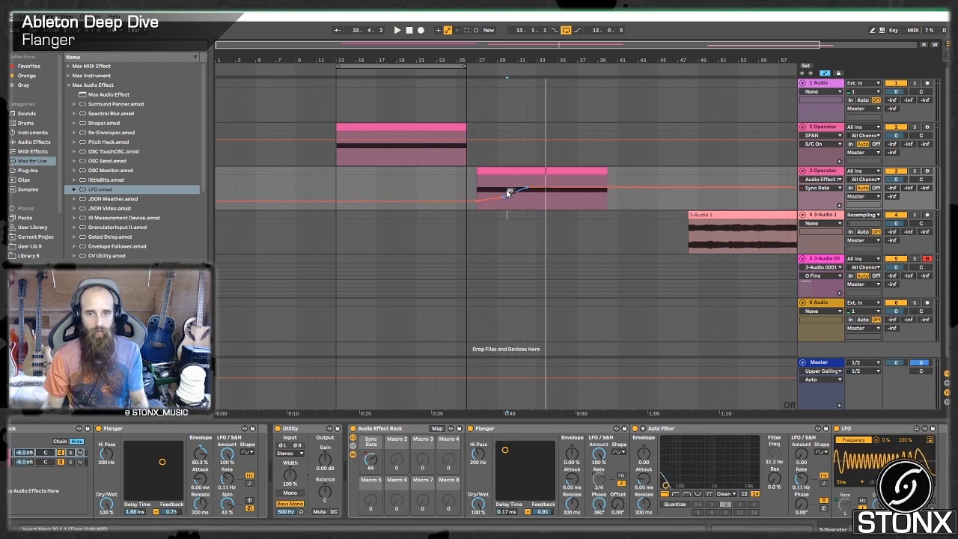
pyautogui.hotkey('ctrl', 'z')
pyautogui.hotkey('ctrl', 'z')
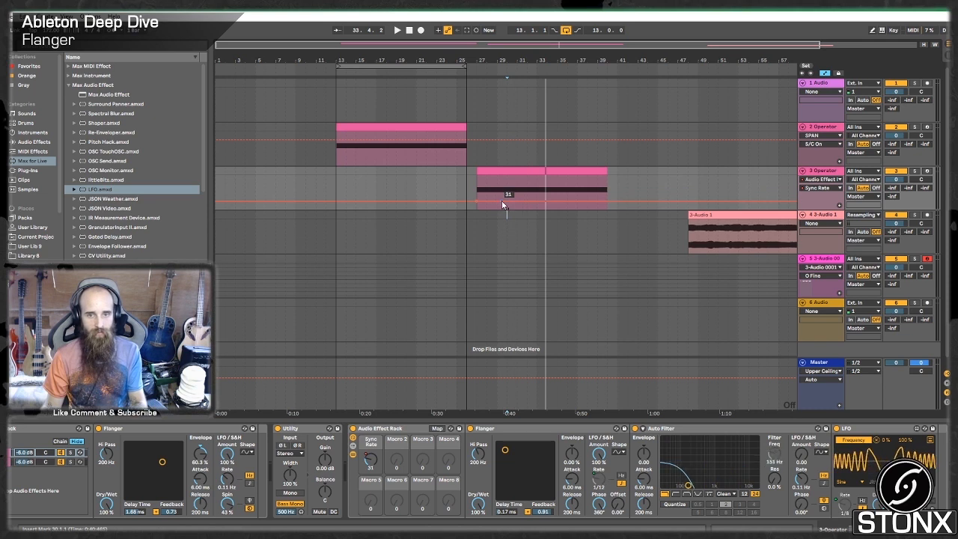
pyautogui.moveTo(522, 201); pyautogui.dragTo(576, 187)
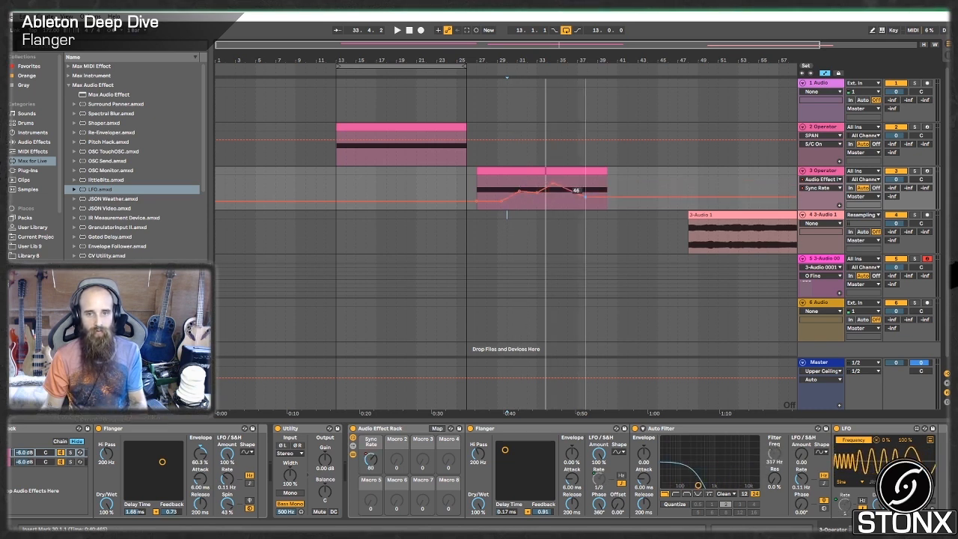
pyautogui.click(475, 189)
pyautogui.press('space')
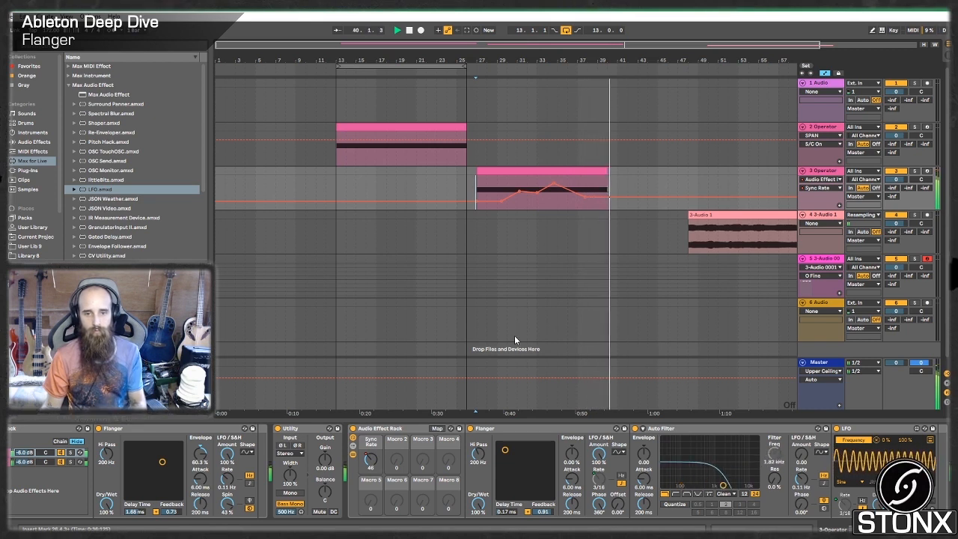
# Step: Bypass the Flanger inside the Sync Rate rack and replay the duplicated clip from just before its start for comparison
pyautogui.click(477, 432)
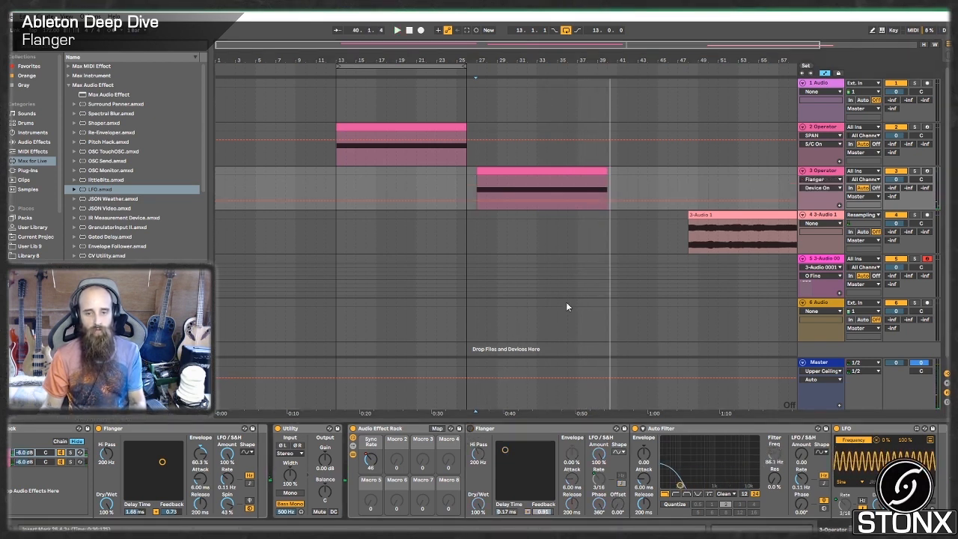
pyautogui.click(471, 184)
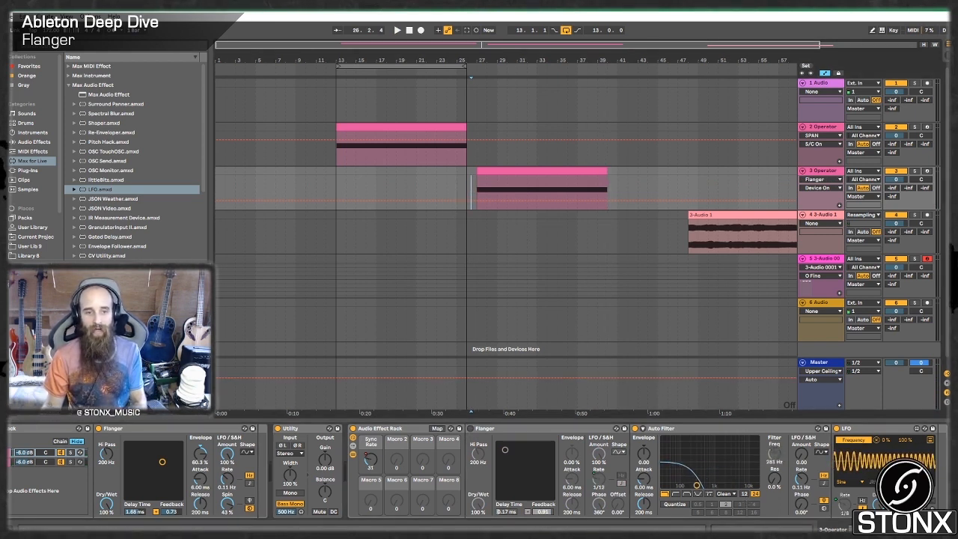
pyautogui.press('space')
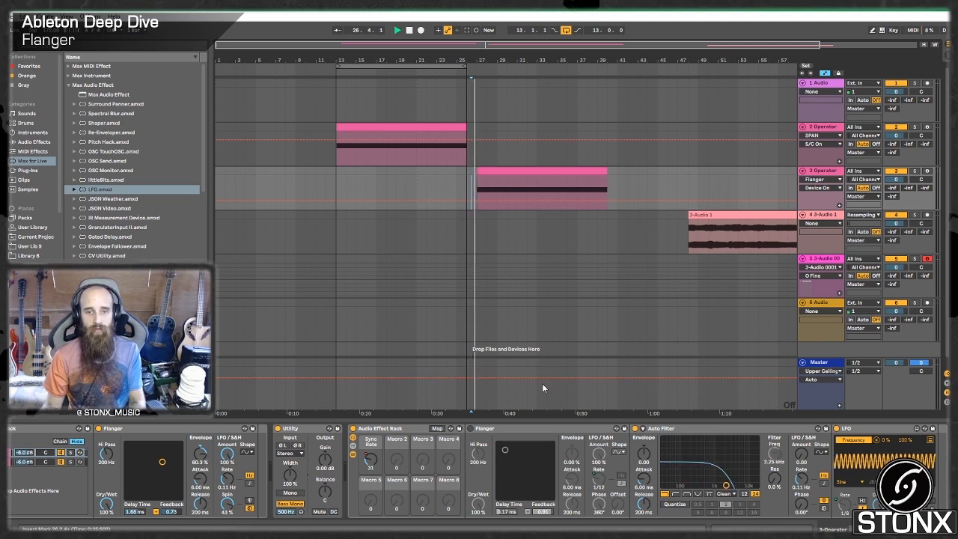
pyautogui.click(471, 428)
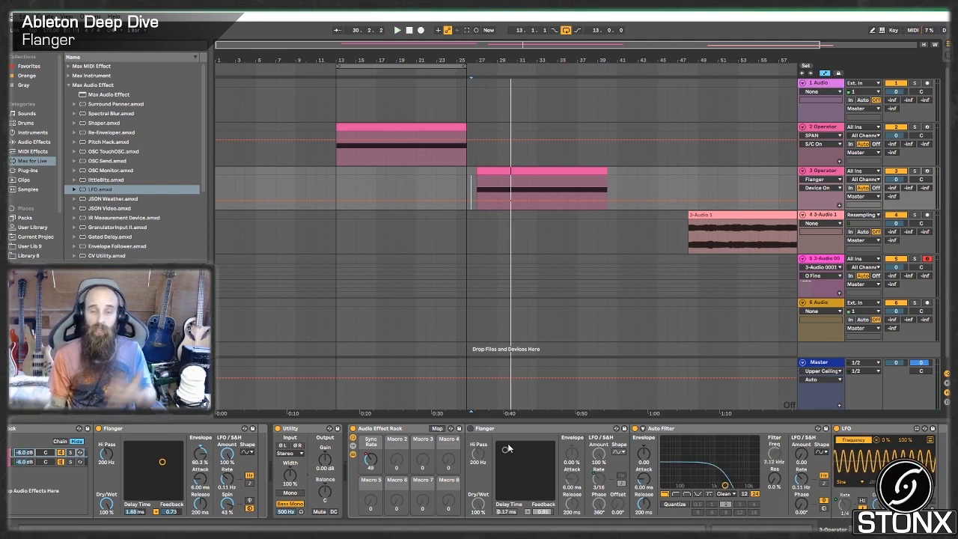
# Step: Re-enable the rack's Flanger and play the clip while setting its Delay Time to 0.15 ms and Feedback to 0.94
pyautogui.click(472, 430)
pyautogui.press('space')
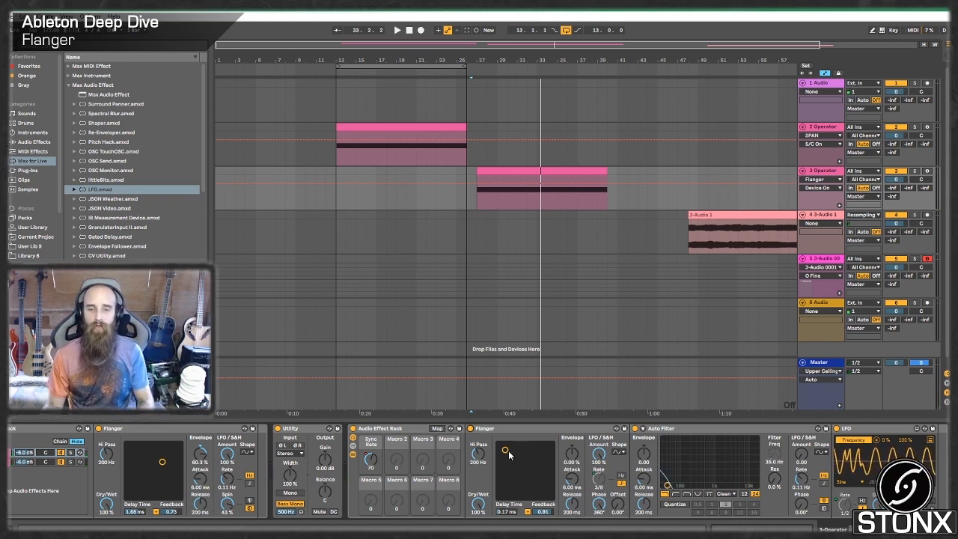
pyautogui.press('space')
pyautogui.moveTo(508, 451)
pyautogui.mouseDown()
pyautogui.moveTo(544, 460)
pyautogui.moveTo(523, 484)
pyautogui.moveTo(503, 453)
pyautogui.moveTo(539, 446)
pyautogui.moveTo(506, 450)
pyautogui.mouseUp()
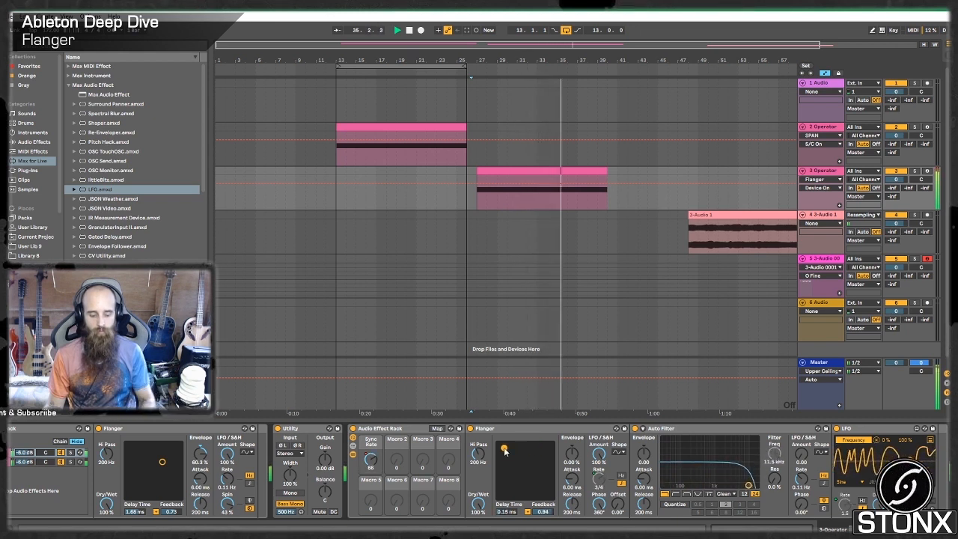
pyautogui.press('space')
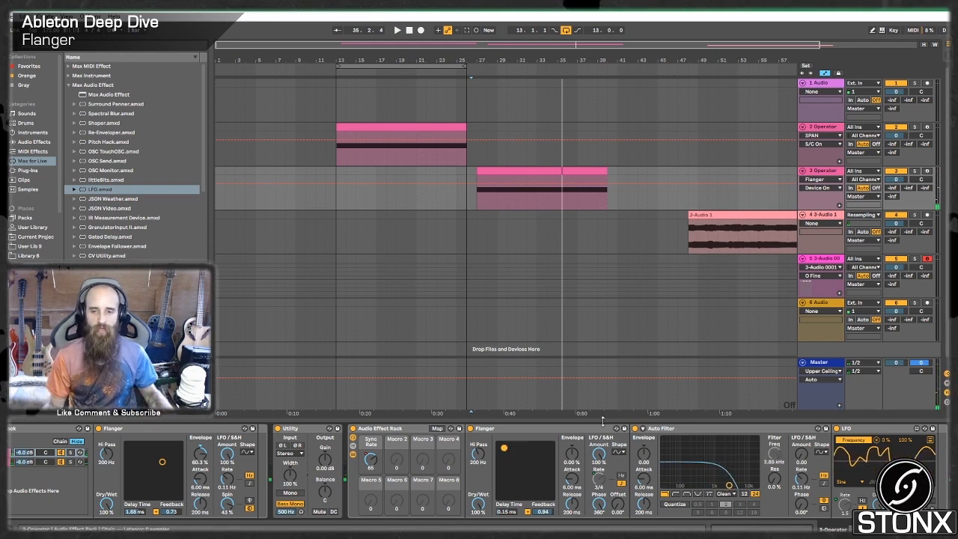
# Step: Select the empty sixth audio track and browse the OibooMusic_DnB_Drums_Vol1 loops to open the 172_Funky_Shout_Break Project folder under Breaks
pyautogui.moveTo(592, 45); pyautogui.dragTo(645, 37)
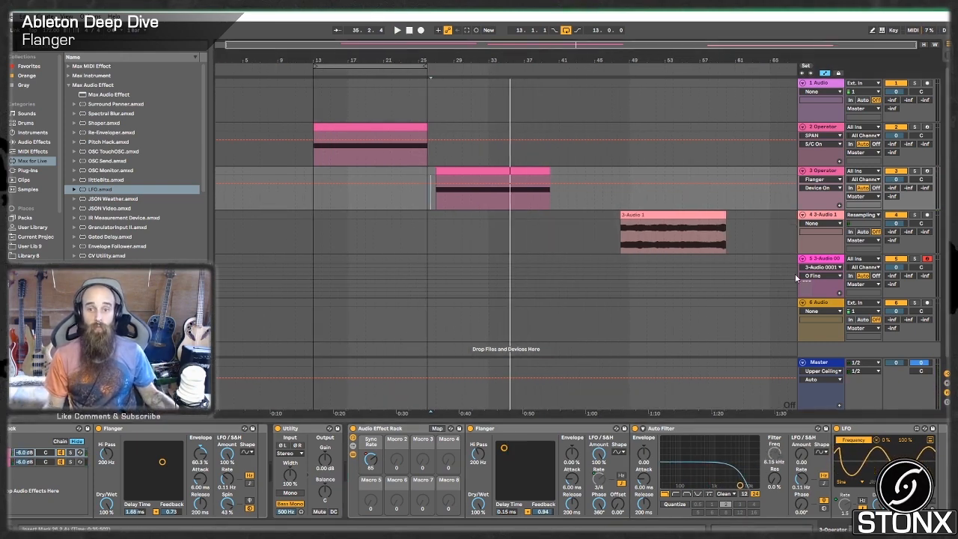
pyautogui.click(818, 303)
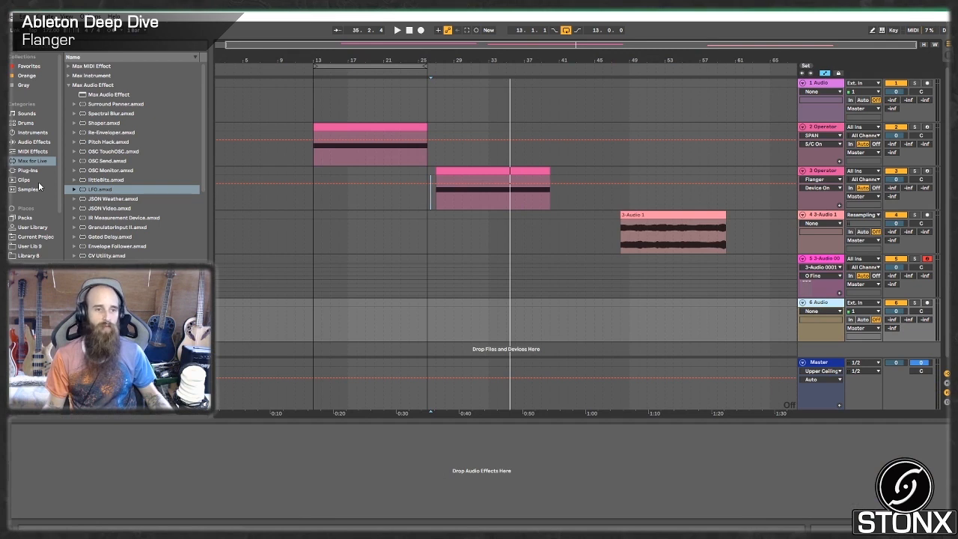
pyautogui.scroll(-3, 43, 219)
pyautogui.click(38, 210)
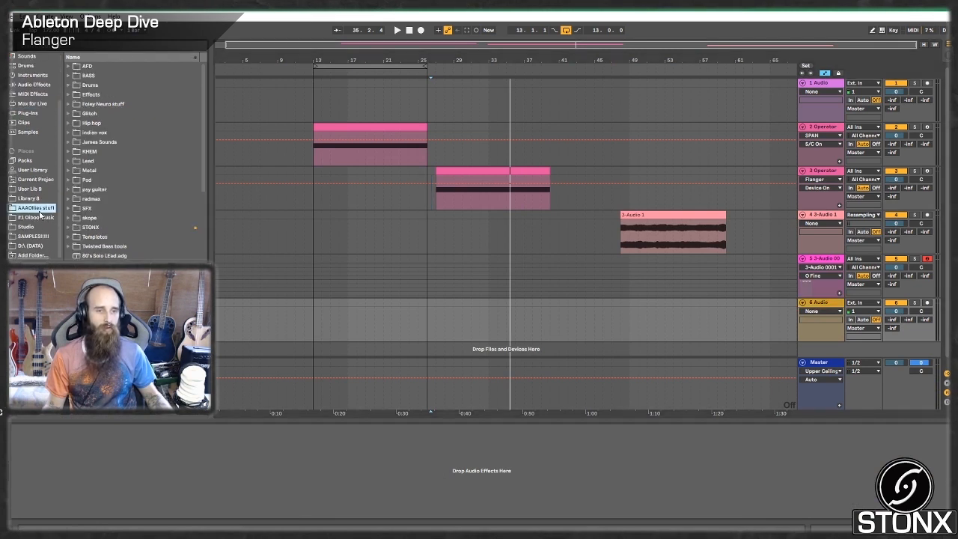
pyautogui.click(38, 217)
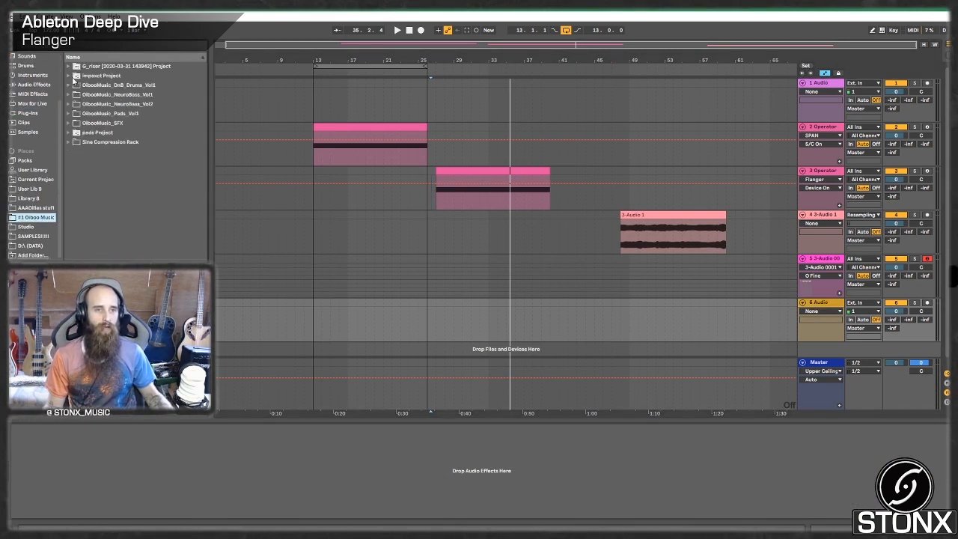
pyautogui.click(69, 85)
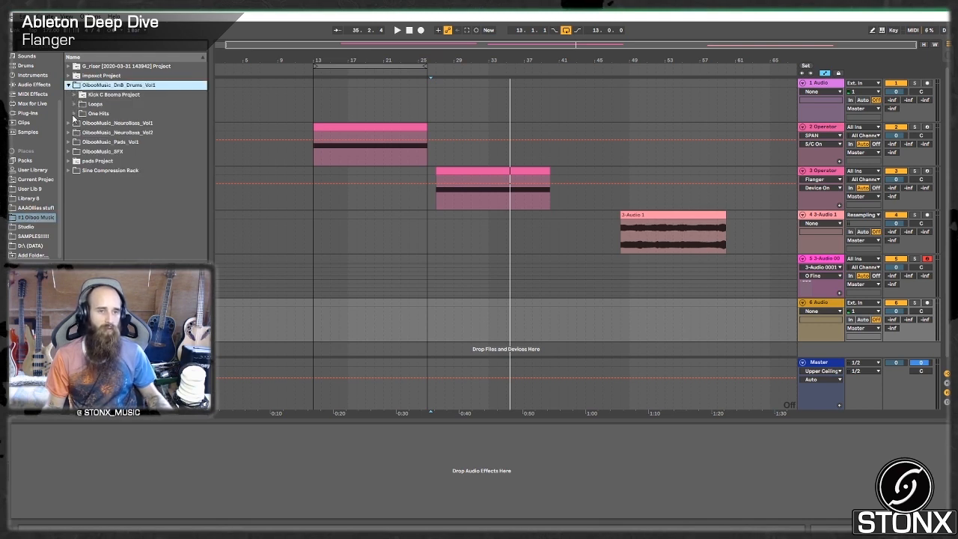
pyautogui.click(74, 113)
pyautogui.click(75, 114)
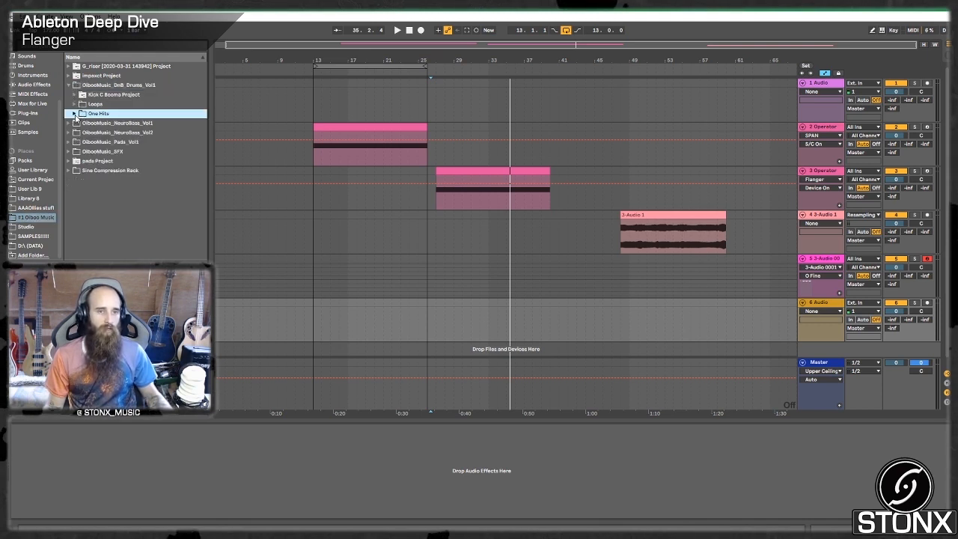
pyautogui.click(74, 104)
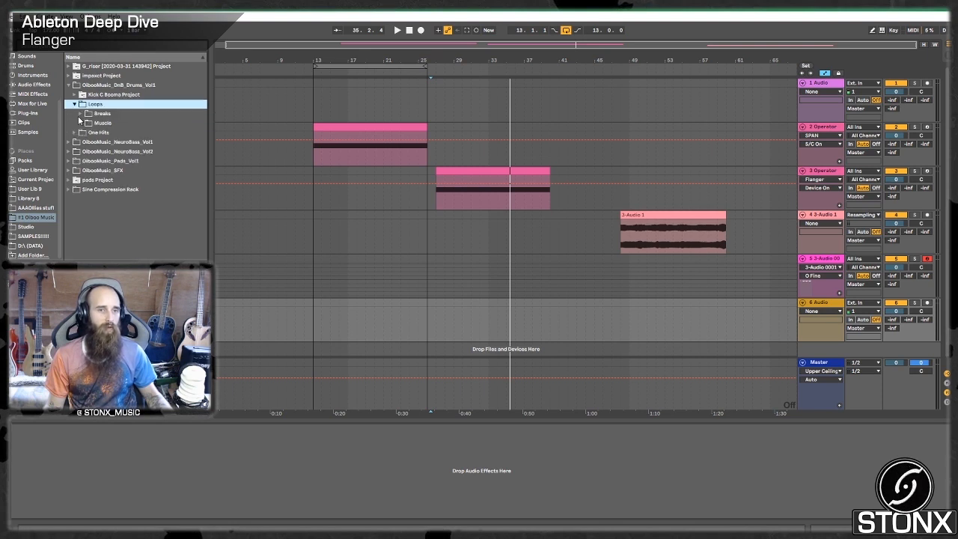
pyautogui.click(79, 113)
pyautogui.click(87, 123)
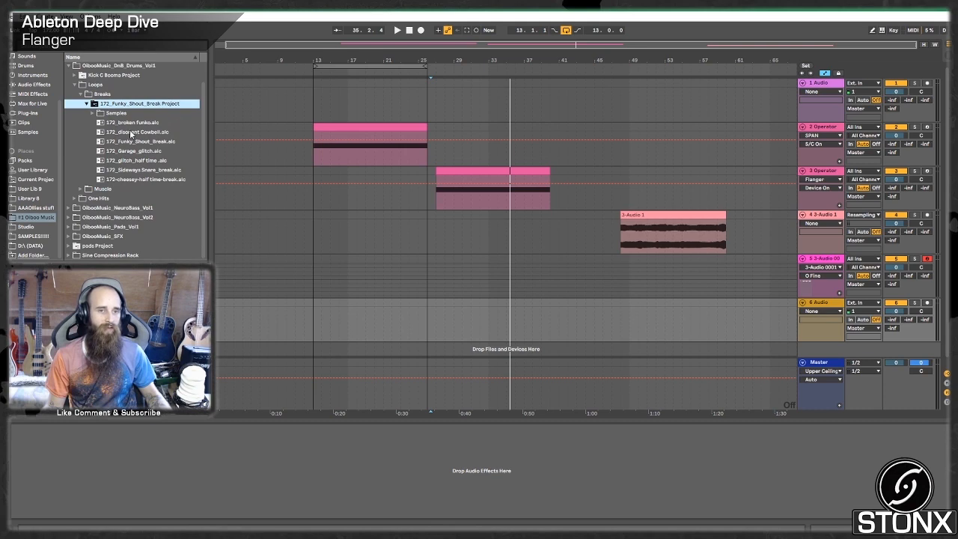
# Step: Place the 172_disonent Cowbell loop at bar 61 on the sixth track using a 1/1 grid, and lower the track volume to -9.0 during playback
pyautogui.moveTo(131, 134); pyautogui.dragTo(729, 310)
pyautogui.press('z')
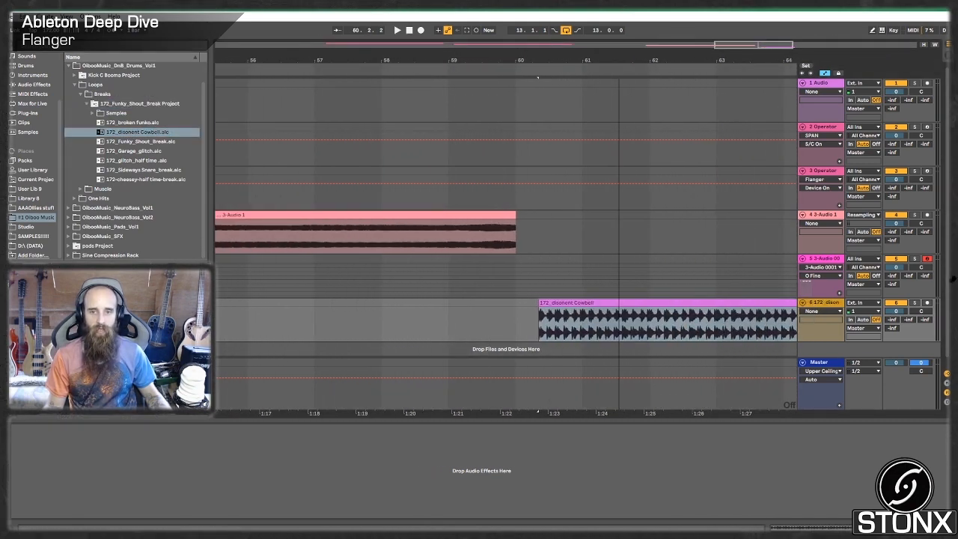
pyautogui.moveTo(578, 304)
pyautogui.mouseDown()
pyautogui.moveTo(610, 304)
pyautogui.moveTo(558, 304)
pyautogui.mouseUp()
pyautogui.rightClick(471, 319)
pyautogui.click(567, 410)
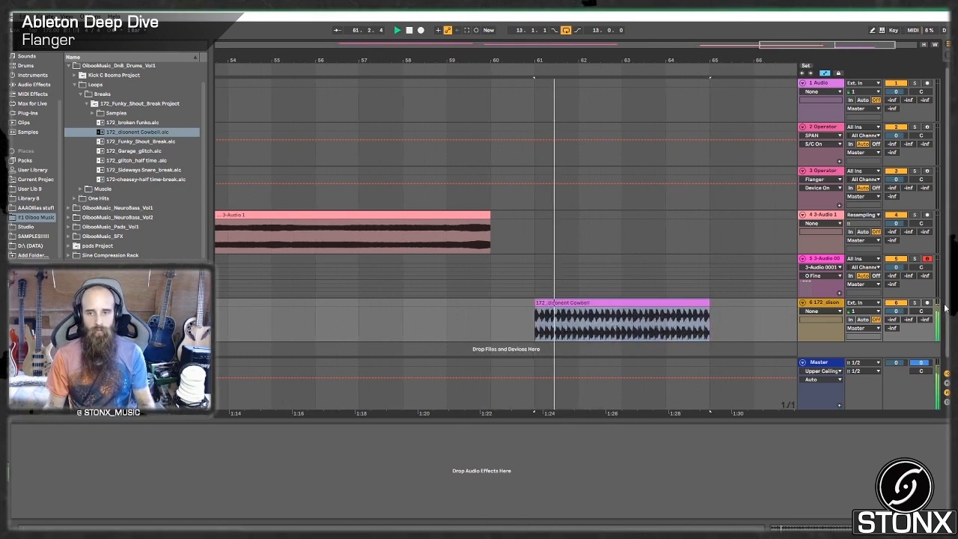
pyautogui.moveTo(896, 311); pyautogui.dragTo(896, 334)
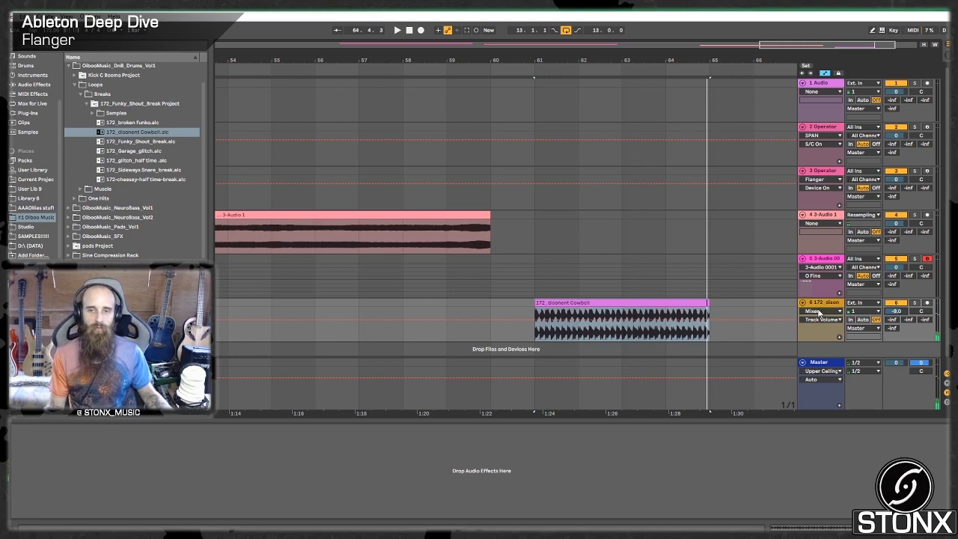
# Step: Duplicate the Cowbell loop twice so that three copies run from bar 61 to bar 73
pyautogui.click(682, 304)
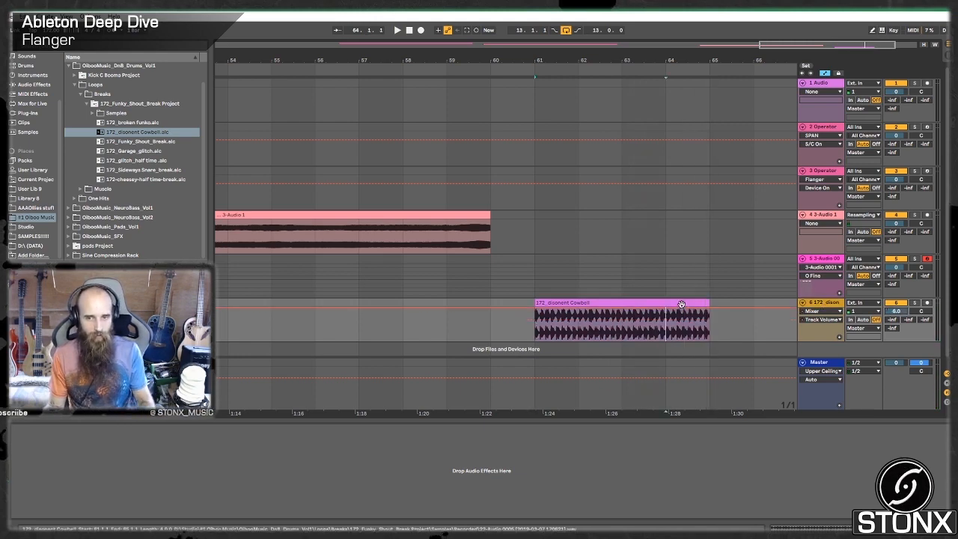
pyautogui.click(682, 304)
pyautogui.hotkey('ctrl', 'd')
pyautogui.hotkey('ctrl', 'd')
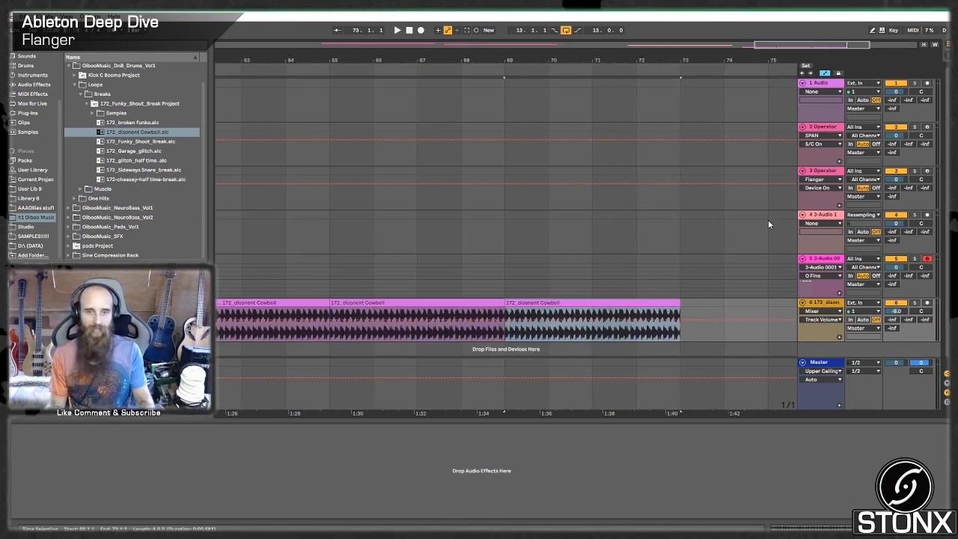
pyautogui.scroll(-5, 740, 207)
pyautogui.scroll(5, 674, 272)
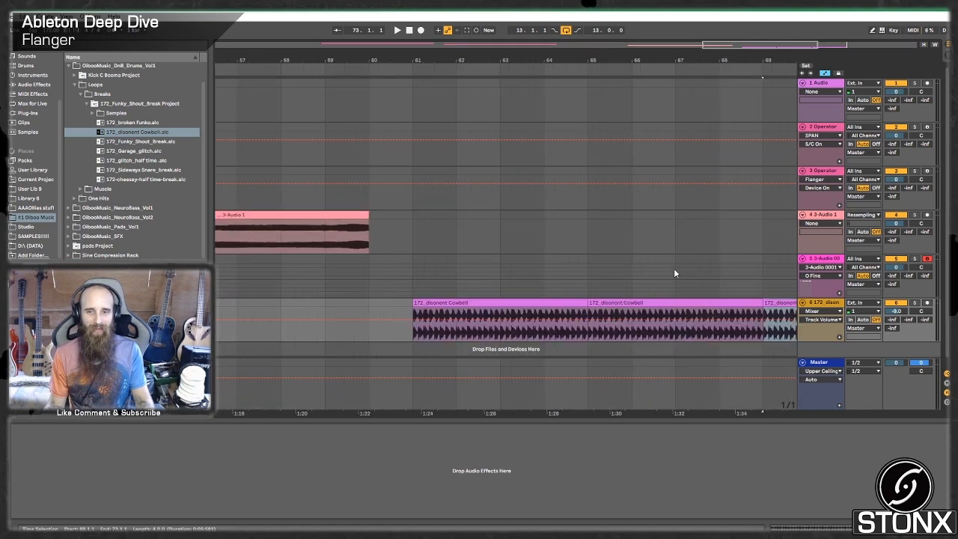
# Step: Replace all the Cowbell clips with the 172_Garage_glitch loop starting at bar 61
pyautogui.keyDown('shift'); pyautogui.click(512, 303); pyautogui.keyUp('shift')
pyautogui.press('Delete')
pyautogui.click(121, 144)
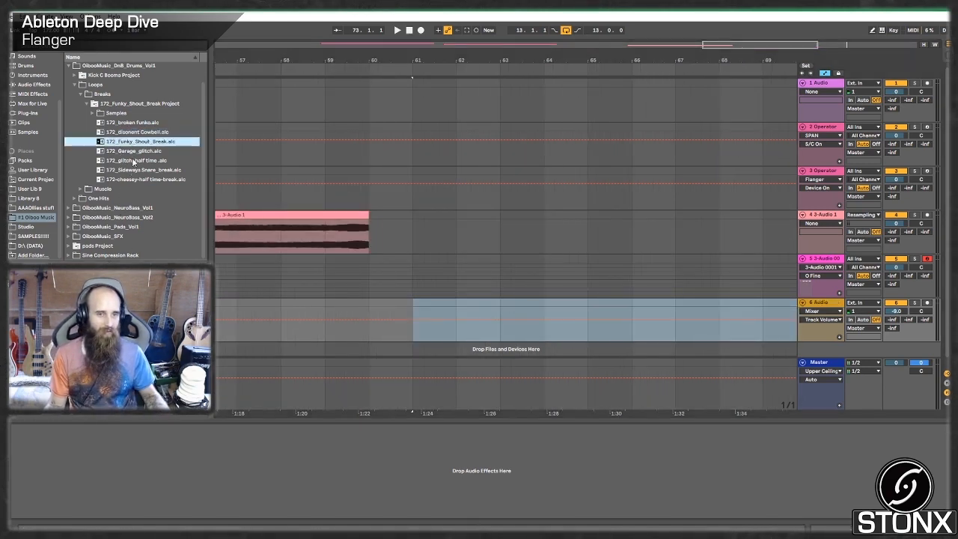
pyautogui.click(127, 153)
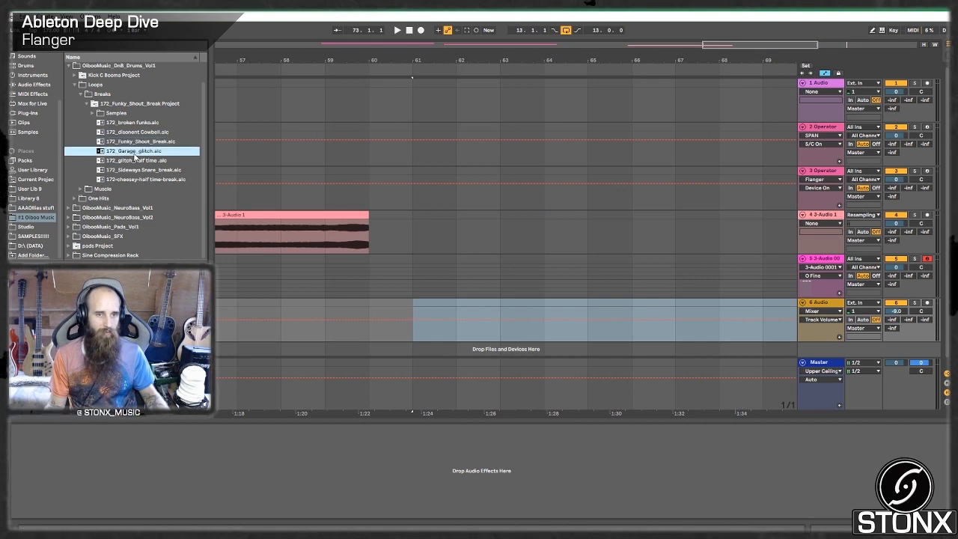
pyautogui.moveTo(135, 155); pyautogui.dragTo(499, 303)
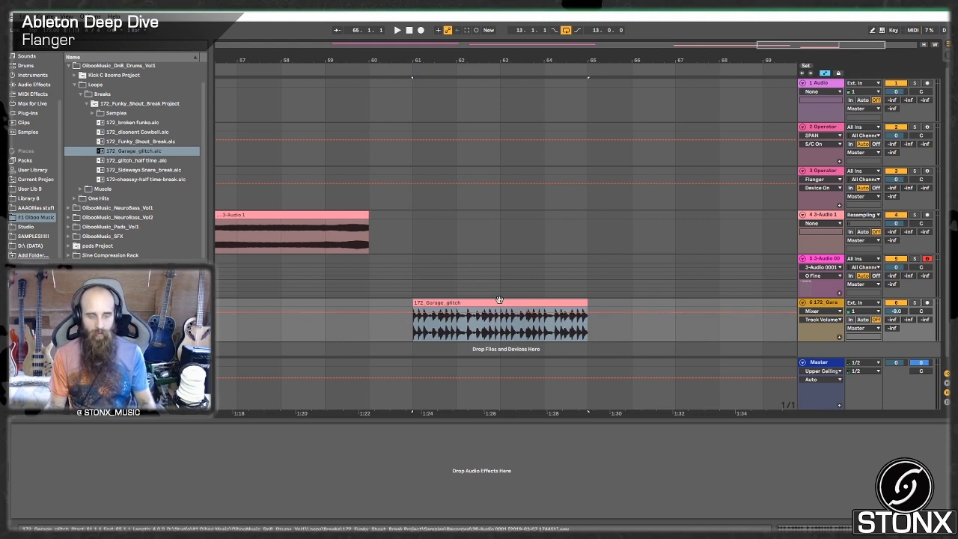
# Step: Duplicate the Garage_glitch loop once, and play both clips from bar 61 while resetting the track volume
pyautogui.hotkey('ctrl', 'd')
pyautogui.click(444, 302)
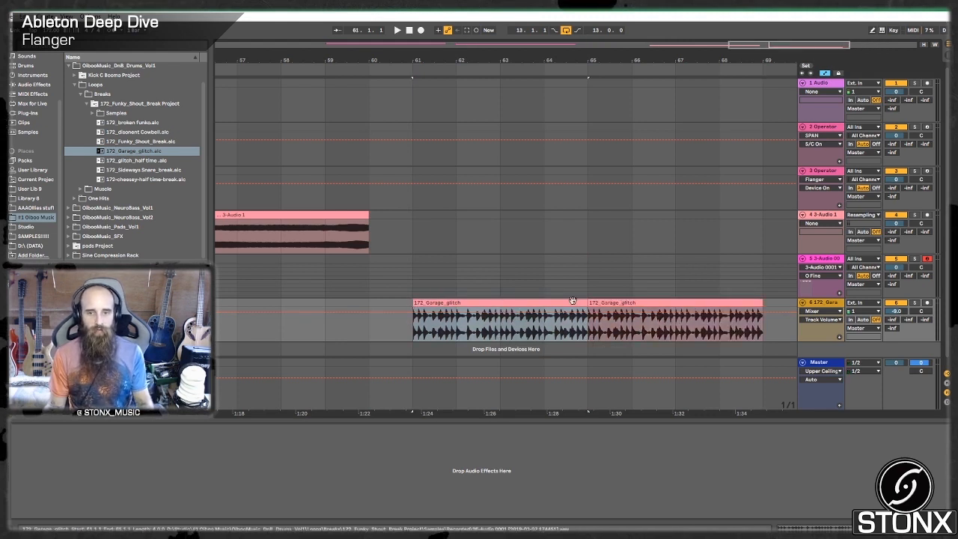
pyautogui.press('space')
pyautogui.doubleClick(893, 313)
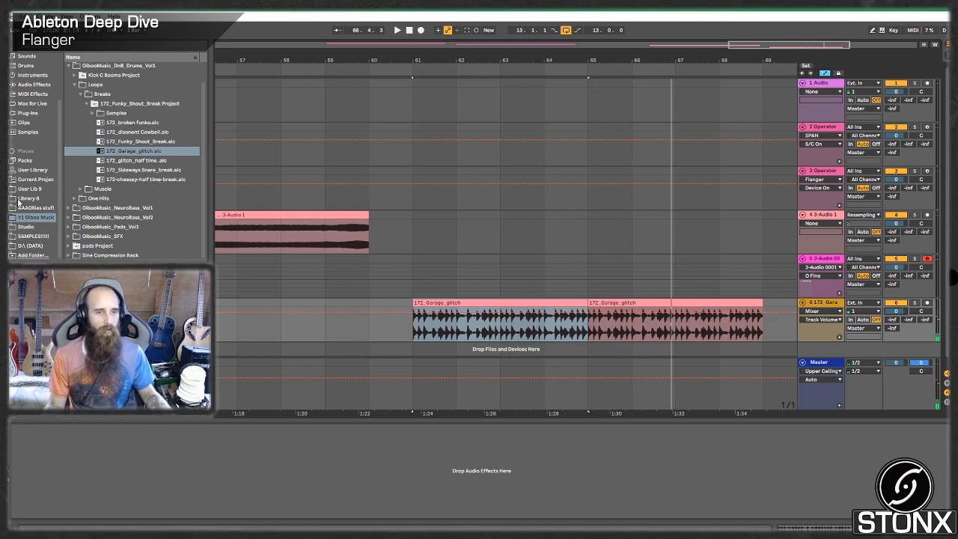
# Step: Add a Flanger audio effect to the Garage_glitch track and set its Dry/Wet to 0%
pyautogui.click(30, 85)
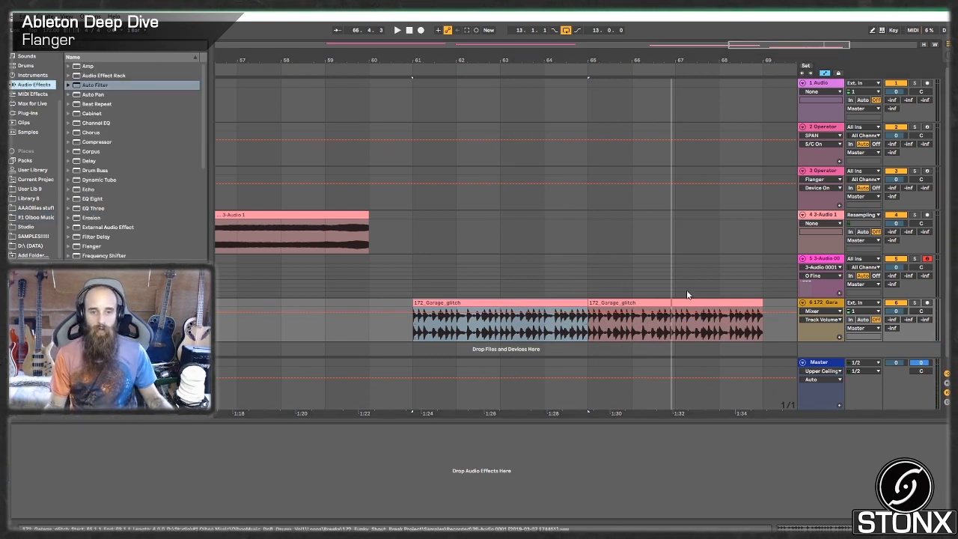
pyautogui.scroll(4, 161, 209)
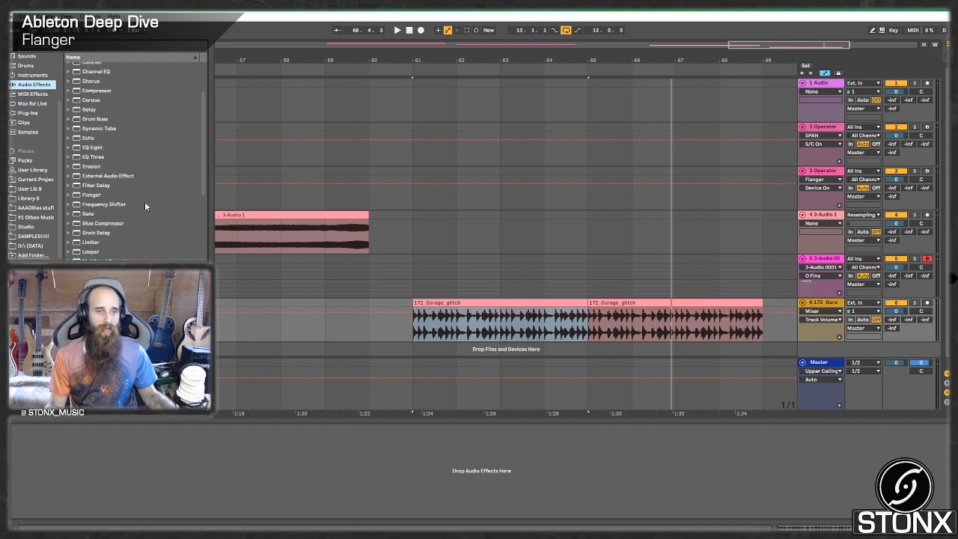
pyautogui.click(81, 187)
pyautogui.click(93, 195)
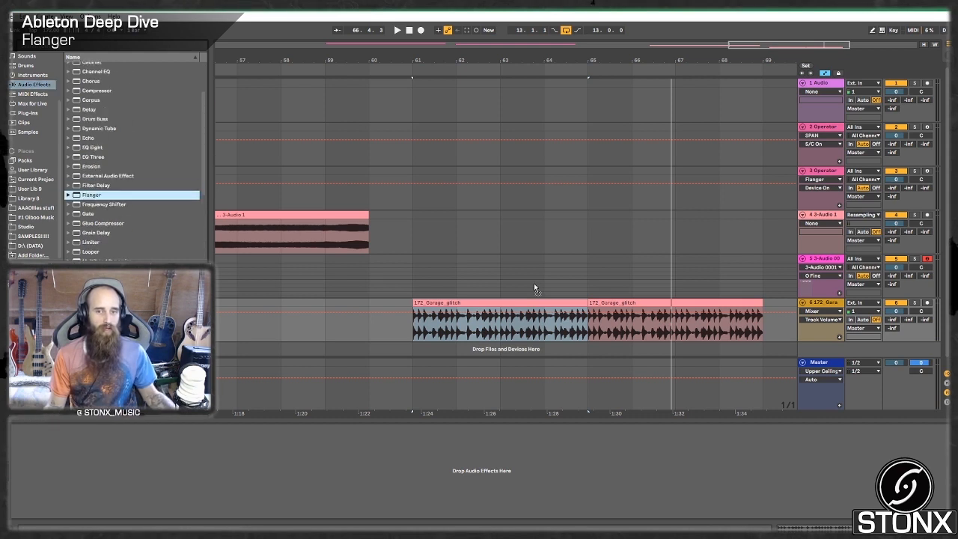
pyautogui.moveTo(561, 313); pyautogui.dragTo(560, 318)
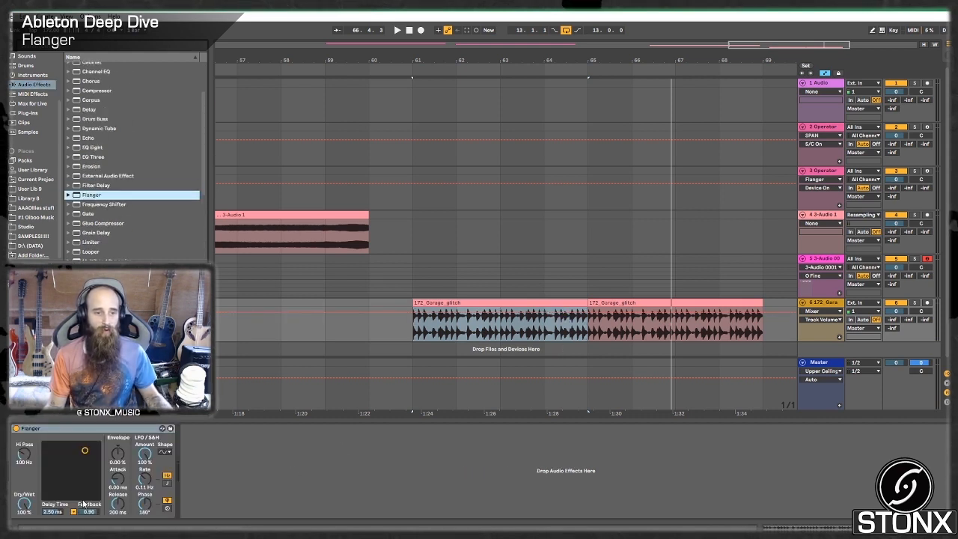
pyautogui.moveTo(28, 508); pyautogui.dragTo(29, 531)
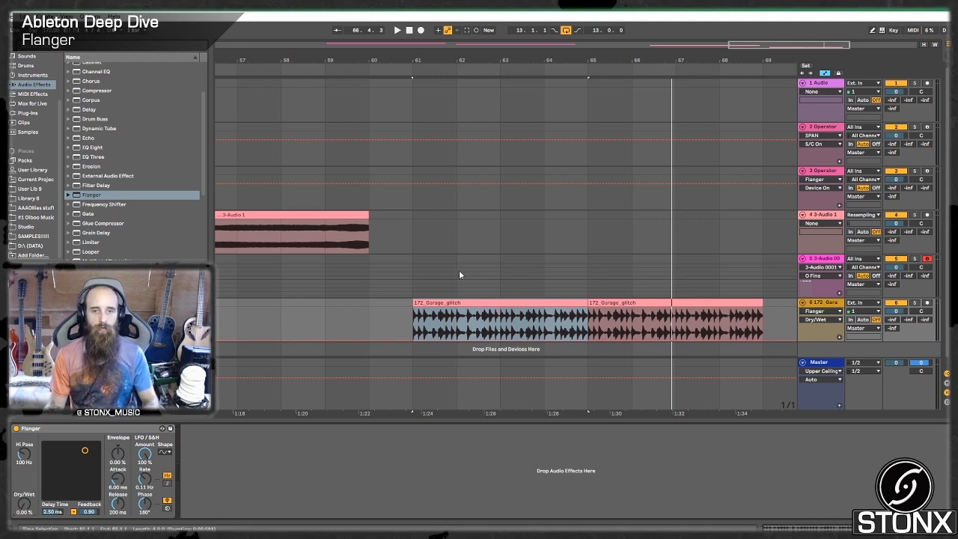
# Step: Play the loop's start, and automate the Flanger's Dry/Wet to jump to 100% from bar 64 to 65 and drop back to 0%
pyautogui.click(417, 335)
pyautogui.press('space')
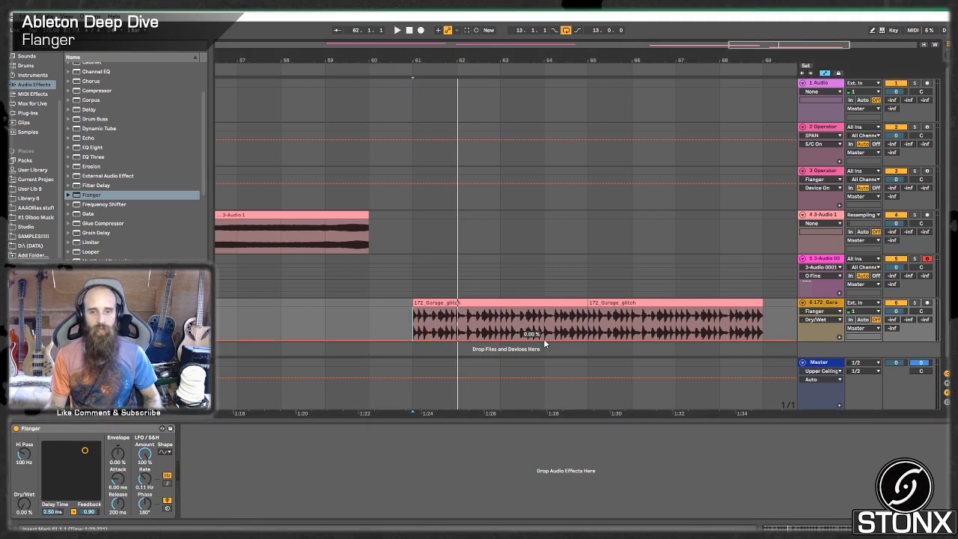
pyautogui.click(544, 308)
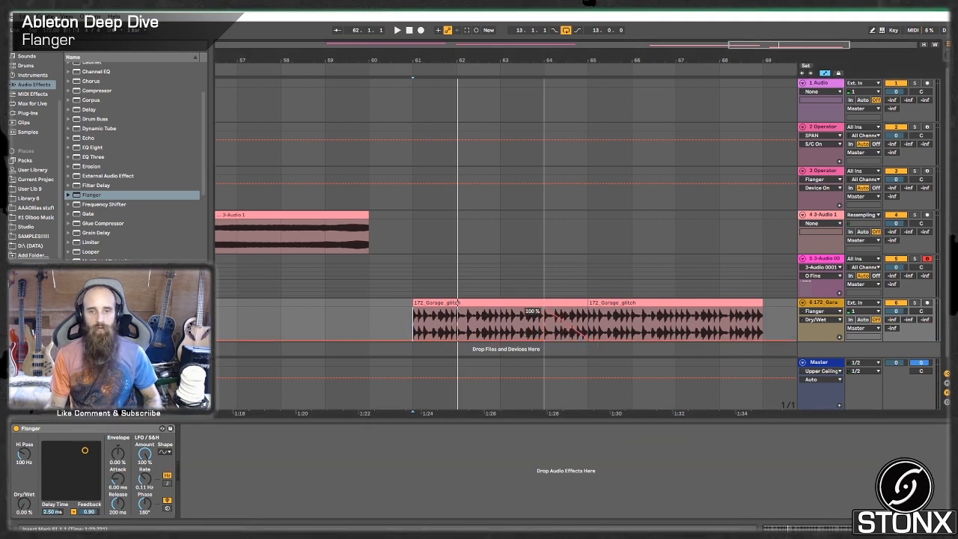
pyautogui.click(591, 309)
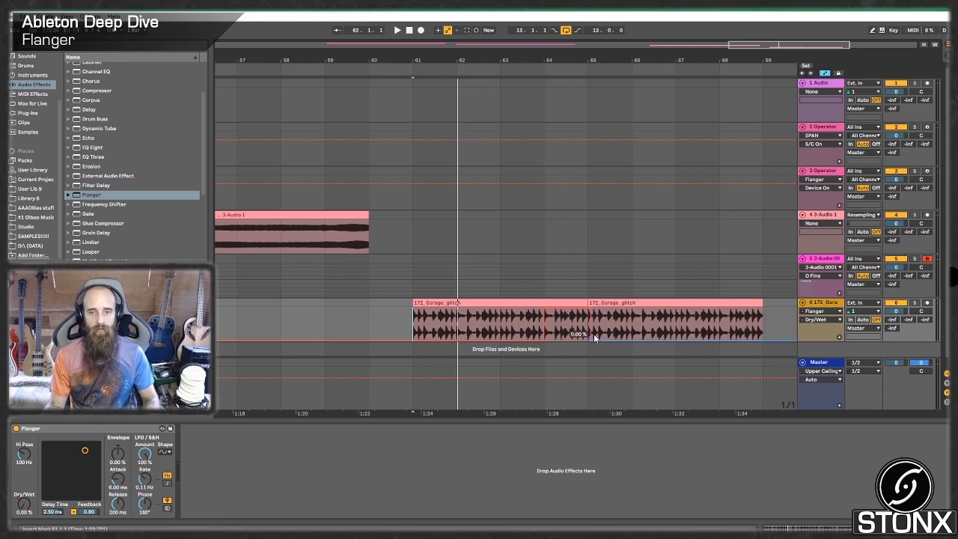
pyautogui.scroll(5, 594, 334)
pyautogui.moveTo(580, 308); pyautogui.dragTo(564, 309)
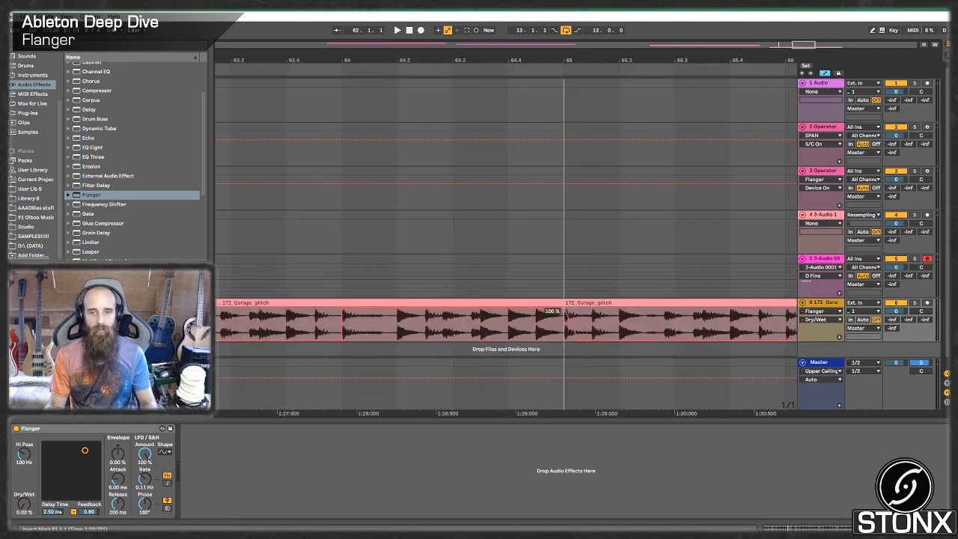
pyautogui.scroll(-5, 551, 316)
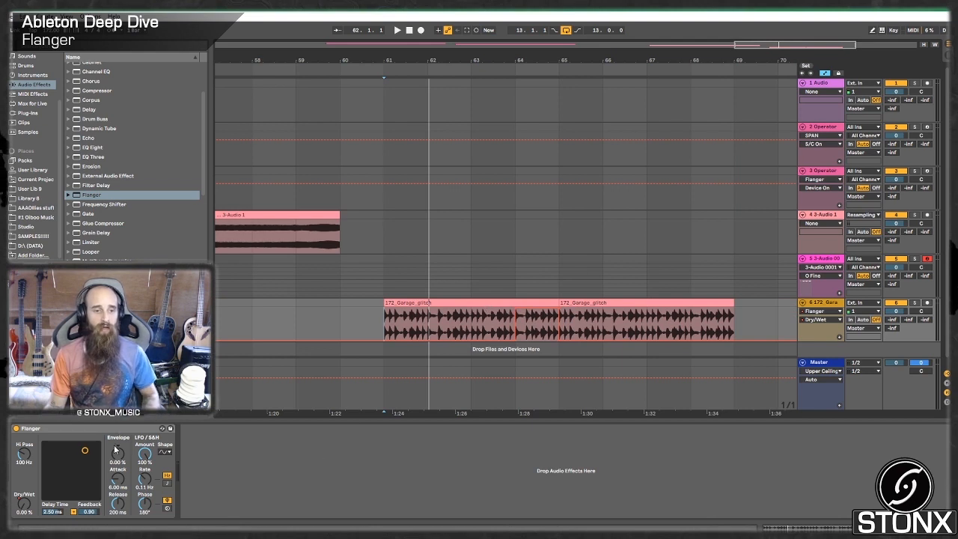
# Step: Play the Garage_glitch clips from bar 61 past bar 65 to hear the automated Flanger section
pyautogui.click(403, 304)
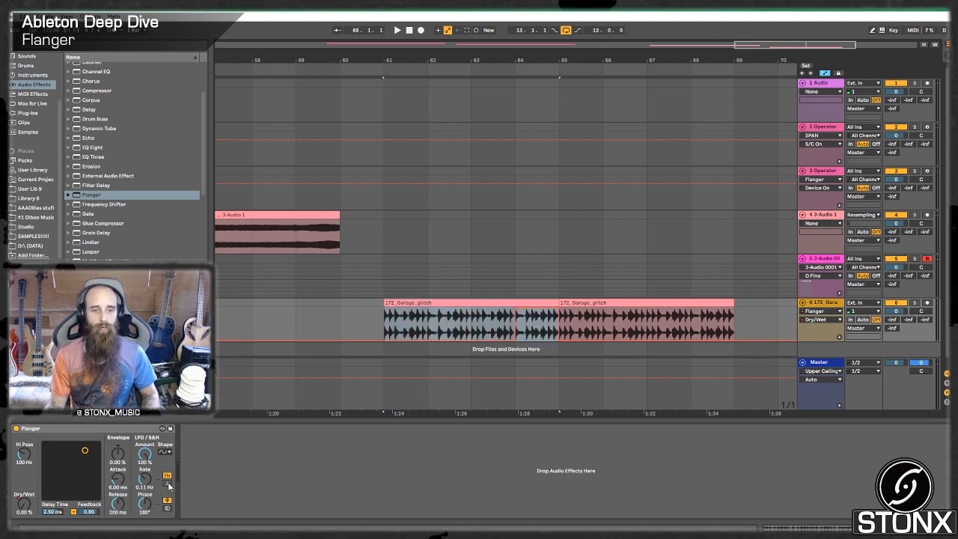
pyautogui.press('space')
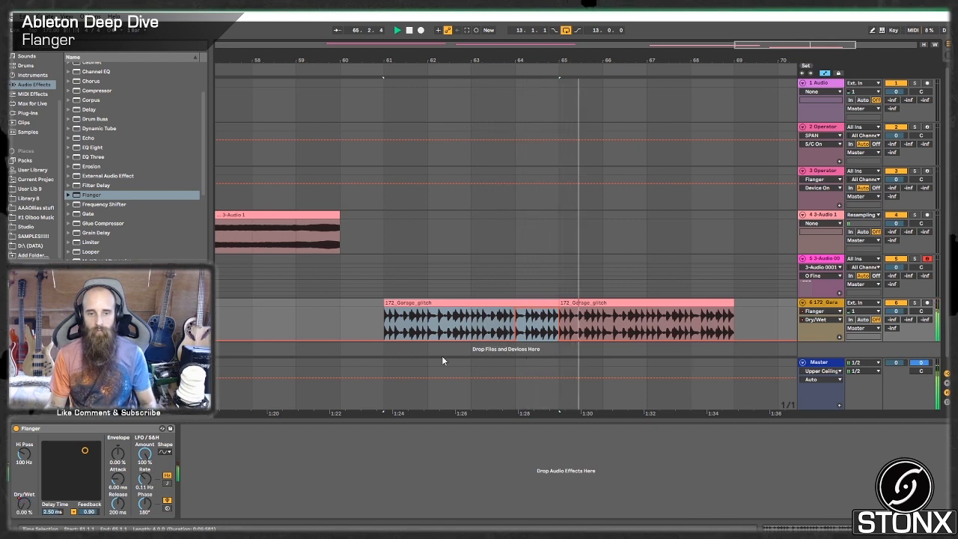
pyautogui.press('space')
# Step: Try Flanger LFO Rates of 2.40 Hz and 0.55 Hz while playing the drum loop from bar 64
pyautogui.click(145, 481)
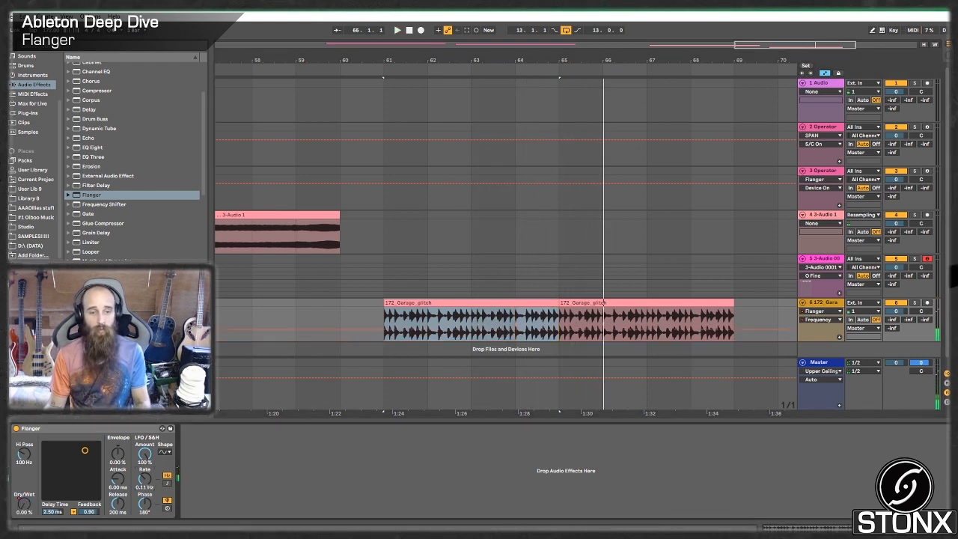
pyautogui.click(516, 283)
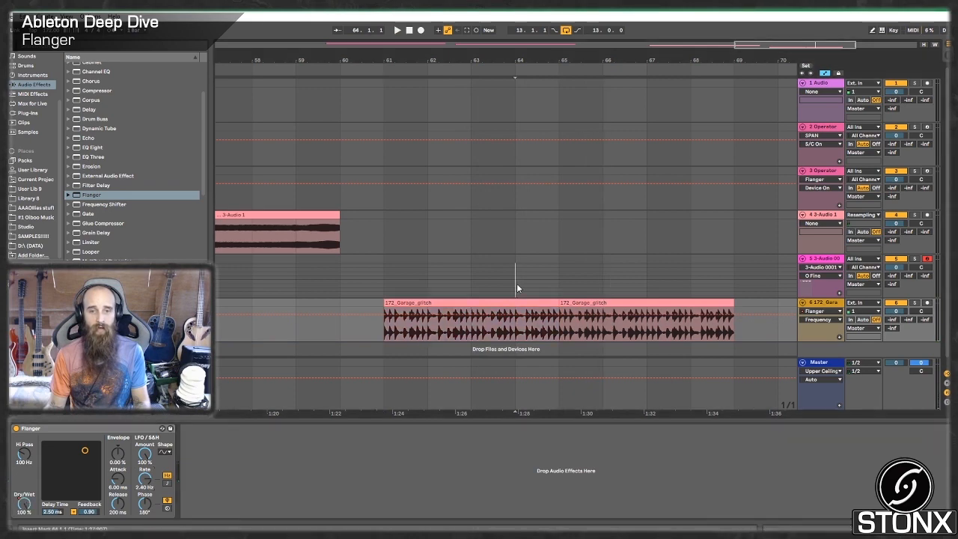
pyautogui.press('space')
pyautogui.click(826, 304)
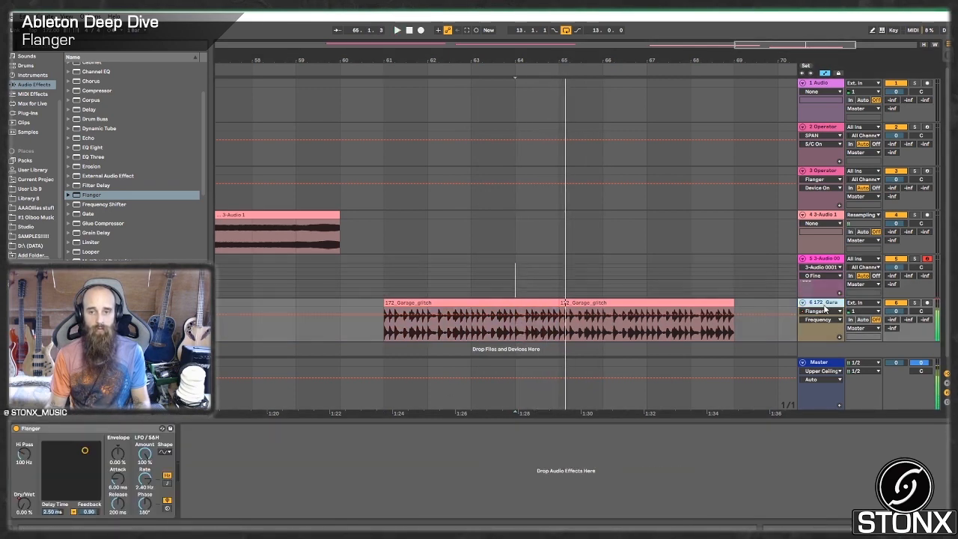
pyautogui.press('space')
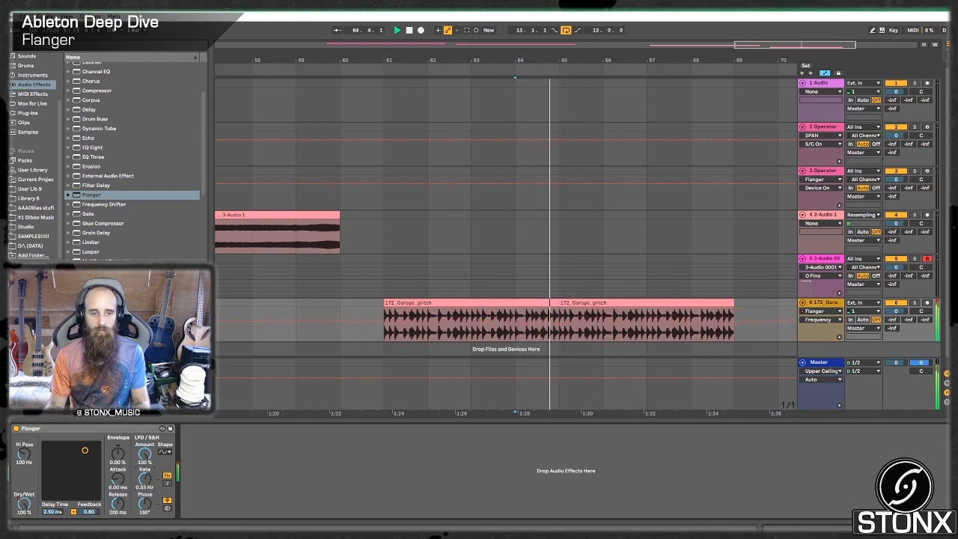
# Step: Switch the Flanger's LFO Rate to tempo sync and try rates of 1 and 2 while playing the drum loop
pyautogui.click(168, 483)
pyautogui.moveTo(144, 488); pyautogui.dragTo(144, 479)
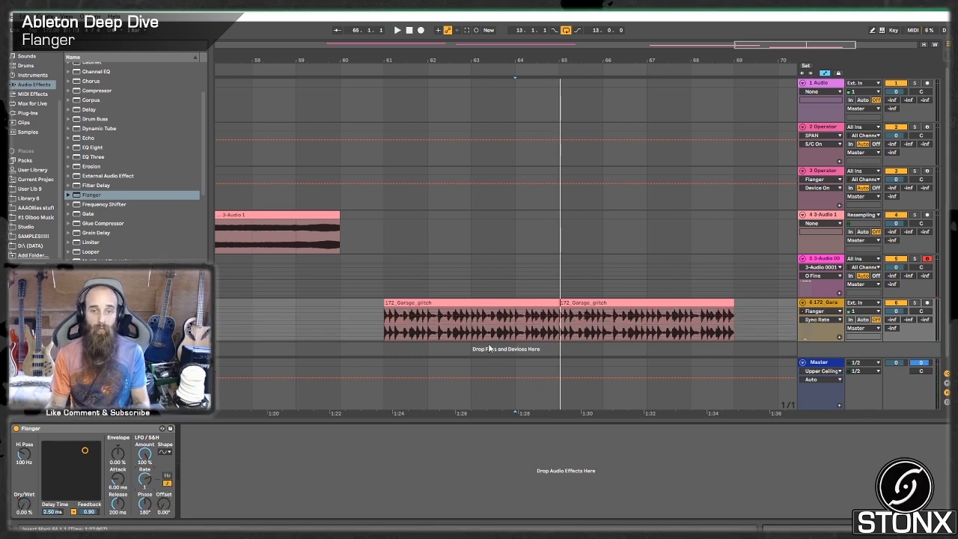
pyautogui.press('space')
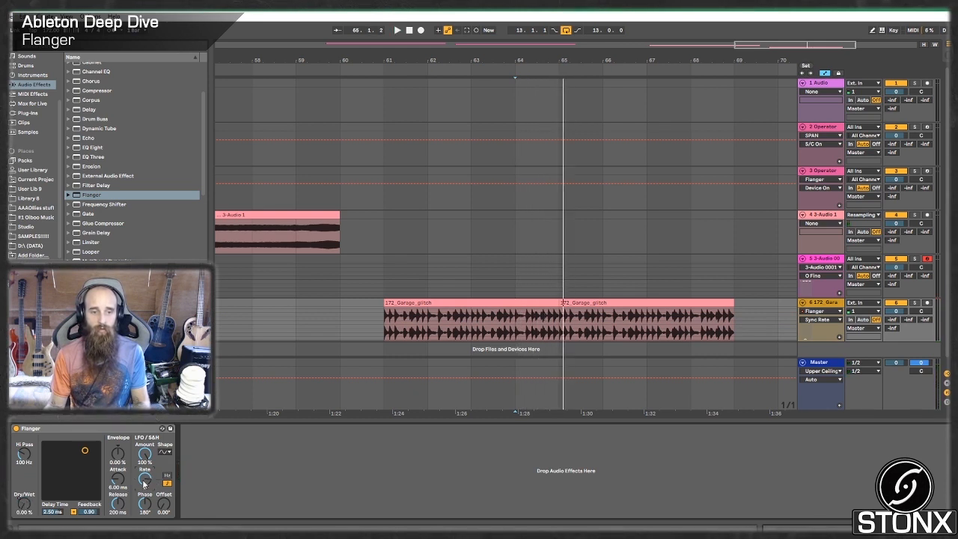
pyautogui.press('space')
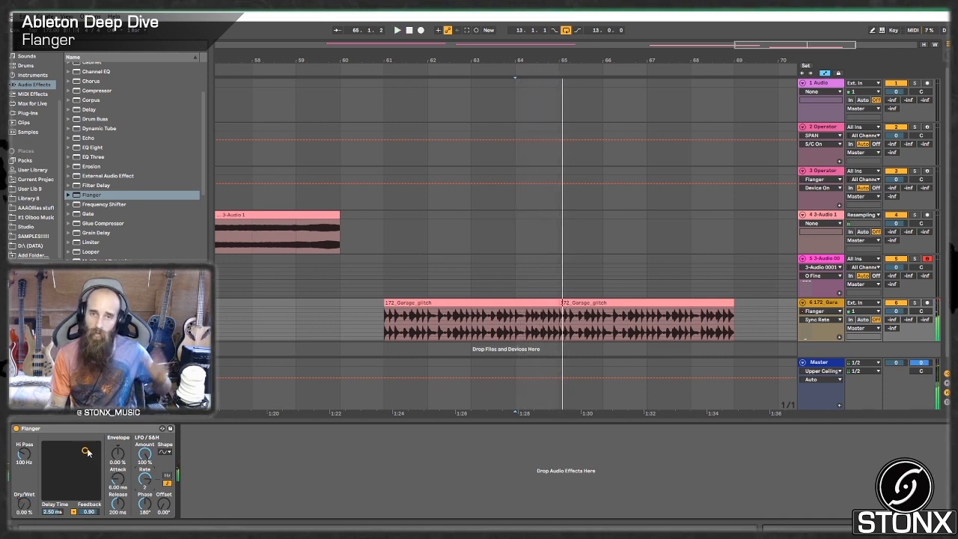
# Step: Set the Flanger's Delay Time to 3.86 ms and its Feedback to 0.89 while auditioning the drum loop
pyautogui.moveTo(88, 452)
pyautogui.mouseDown()
pyautogui.moveTo(57, 474)
pyautogui.moveTo(47, 460)
pyautogui.moveTo(66, 477)
pyautogui.moveTo(92, 461)
pyautogui.moveTo(84, 455)
pyautogui.mouseUp()
pyautogui.press('space')
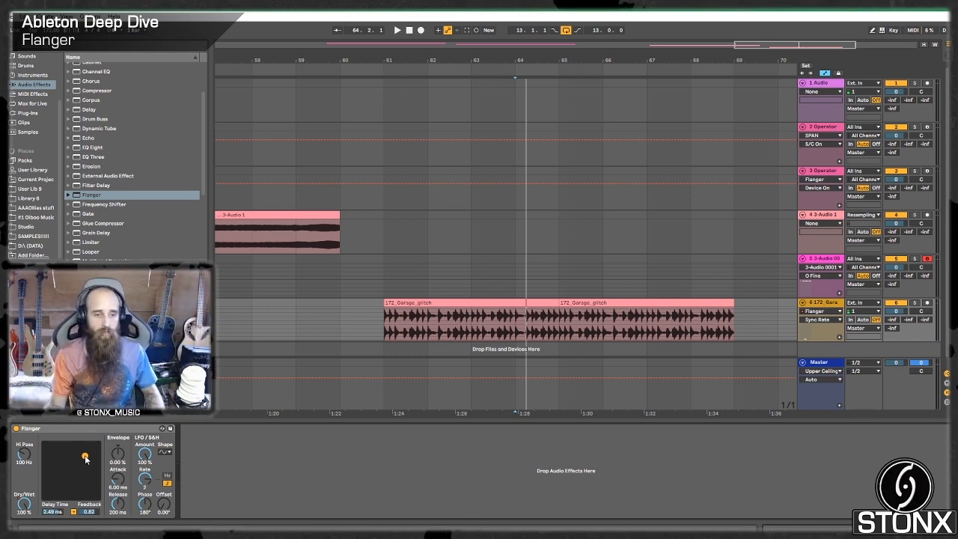
pyautogui.moveTo(85, 456)
pyautogui.mouseDown()
pyautogui.moveTo(89, 446)
pyautogui.moveTo(97, 452)
pyautogui.mouseUp()
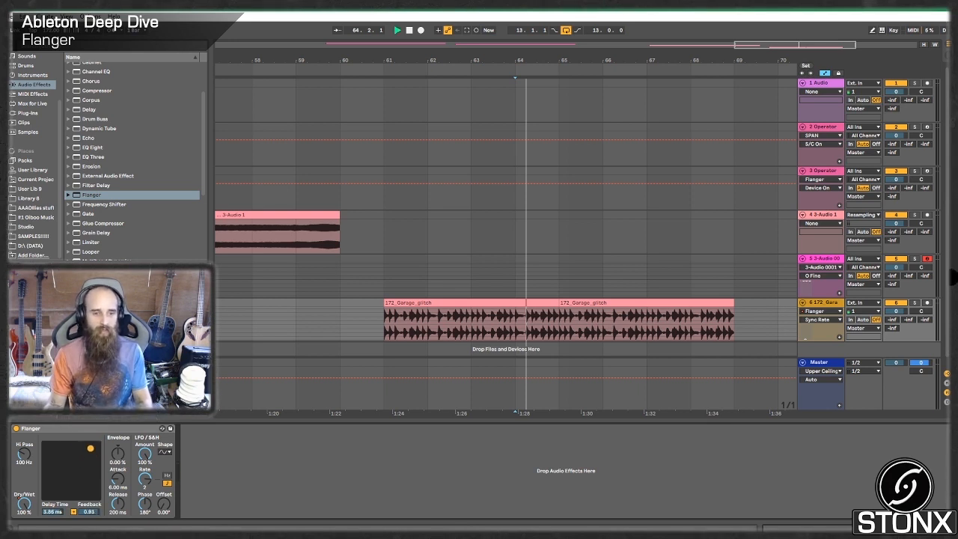
pyautogui.moveTo(24, 504); pyautogui.dragTo(24, 538)
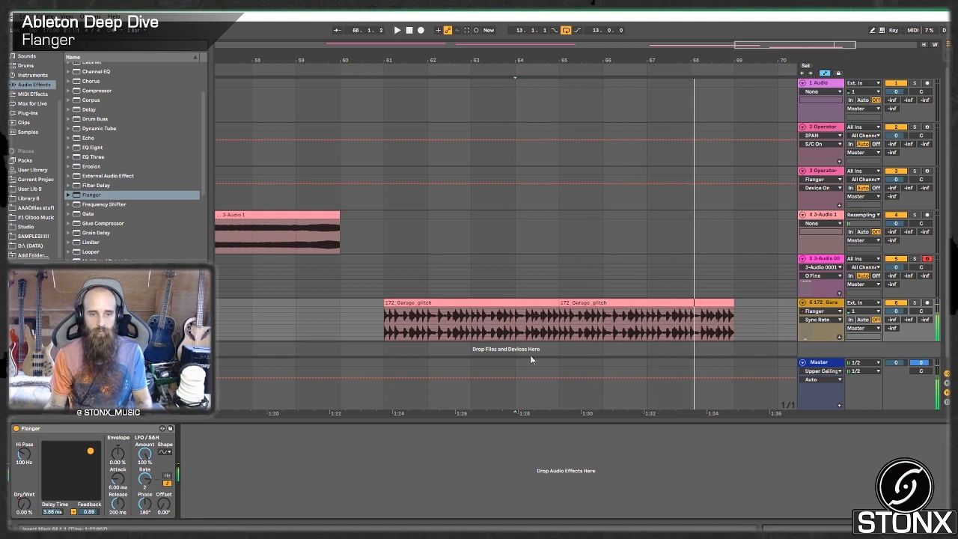
# Step: Show the Flanger's Dry/Wet automation and draw a ramp rising from 0% at bar 68 to nearly full at bar 69
pyautogui.rightClick(30, 505)
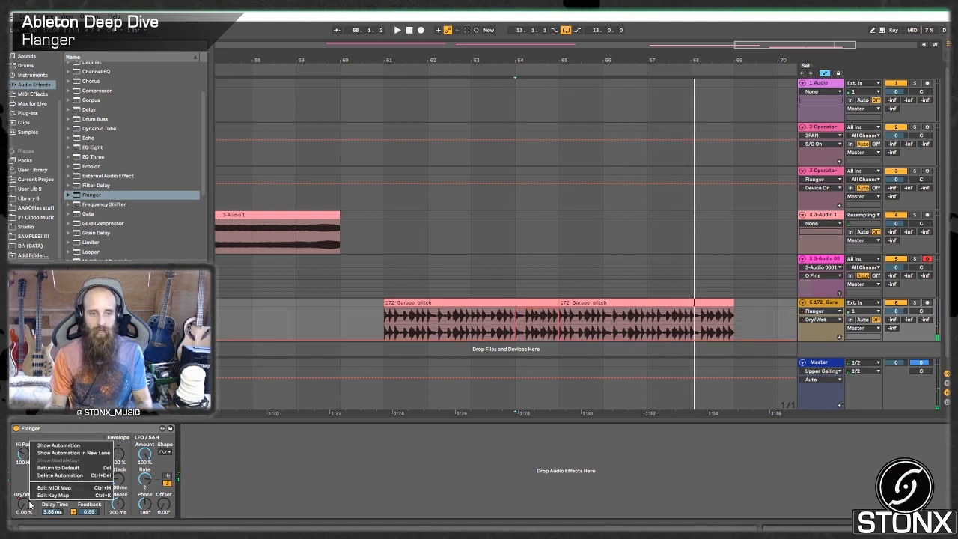
pyautogui.click(57, 447)
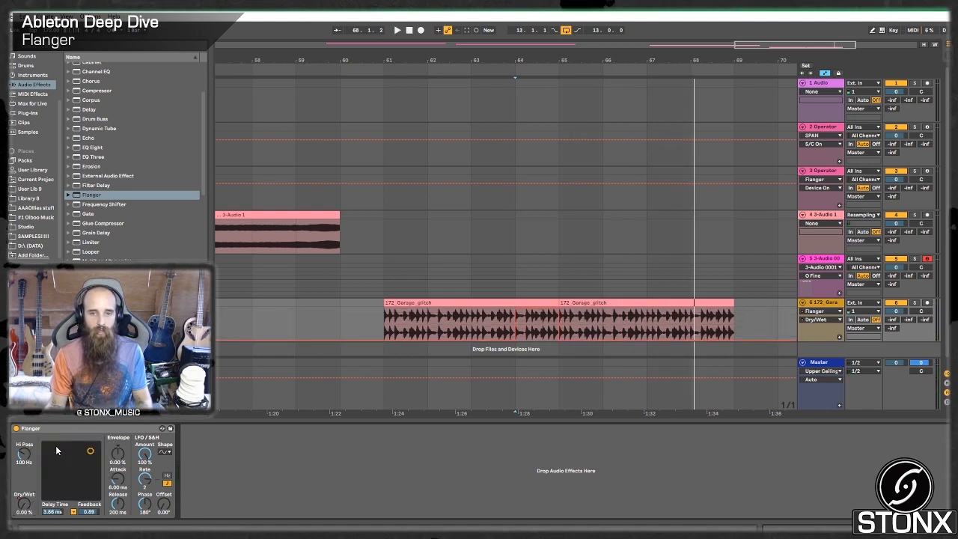
pyautogui.click(692, 345)
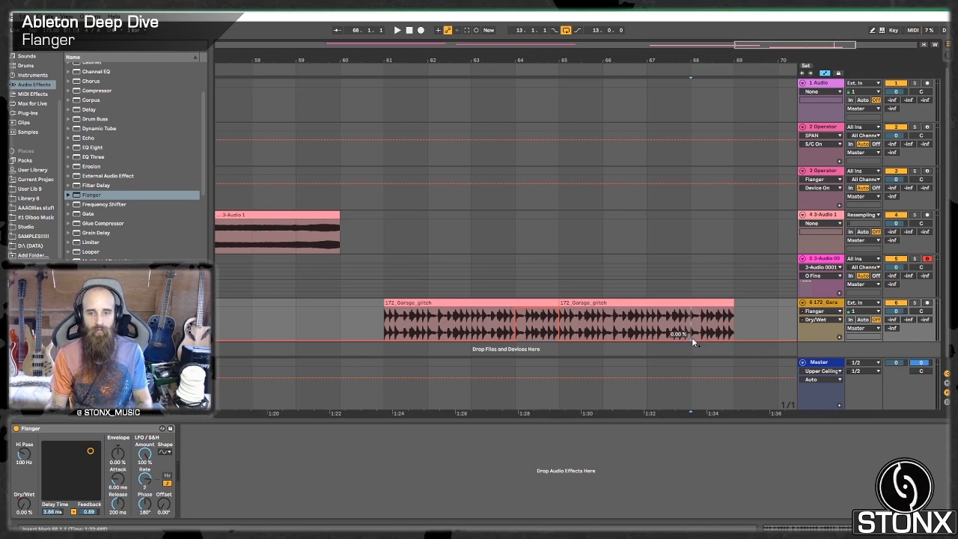
pyautogui.click(736, 340)
pyautogui.moveTo(692, 341); pyautogui.dragTo(692, 311)
pyautogui.moveTo(734, 340)
pyautogui.mouseDown()
pyautogui.moveTo(735, 313)
pyautogui.moveTo(739, 340)
pyautogui.mouseUp()
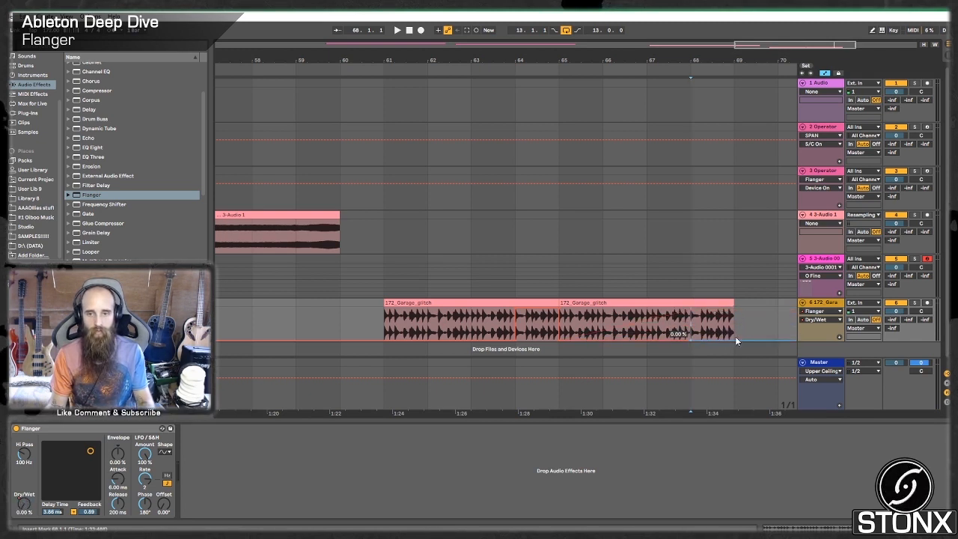
# Step: Play from bar 68 and reshape the Dry/Wet ramp so it peaks before bar 69 and falls to 47.8% there
pyautogui.click(677, 283)
pyautogui.press('space')
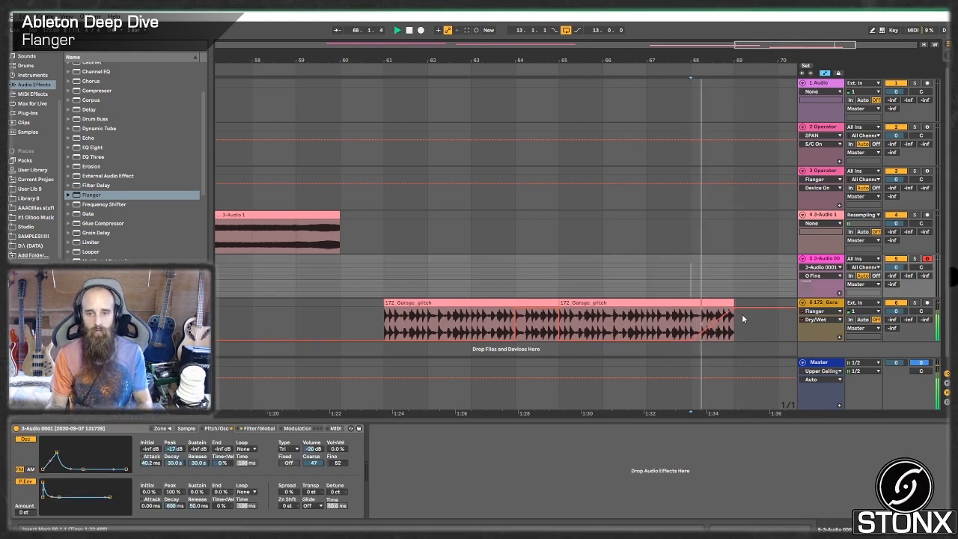
pyautogui.press('space')
pyautogui.moveTo(704, 330); pyautogui.dragTo(734, 313)
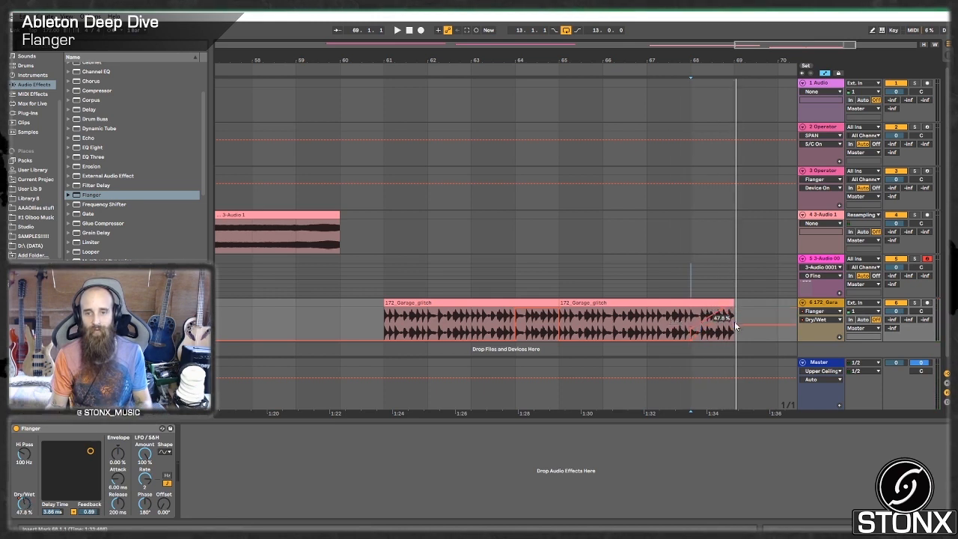
pyautogui.press('space')
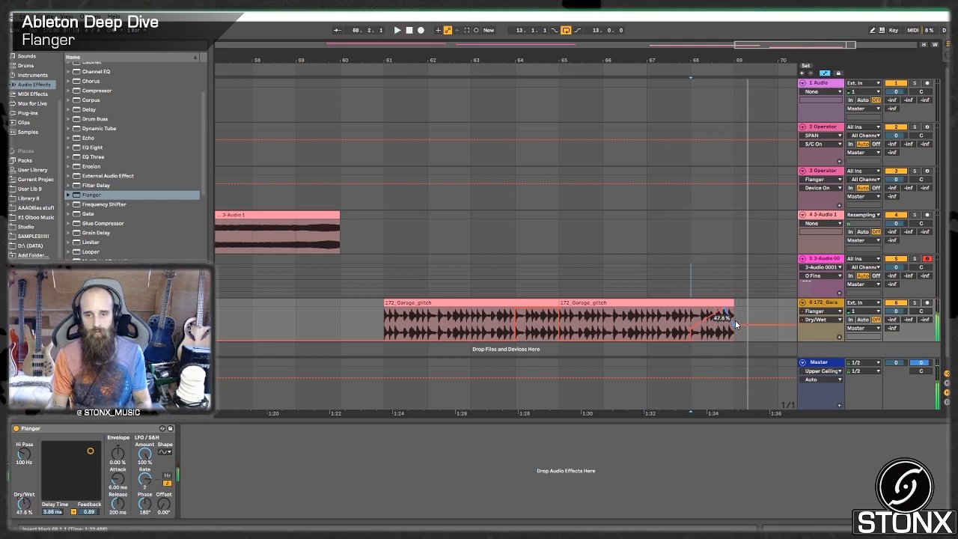
# Step: Duplicate the Garage_glitch clip at bar 65 with its automation to bar 69
pyautogui.click(592, 304)
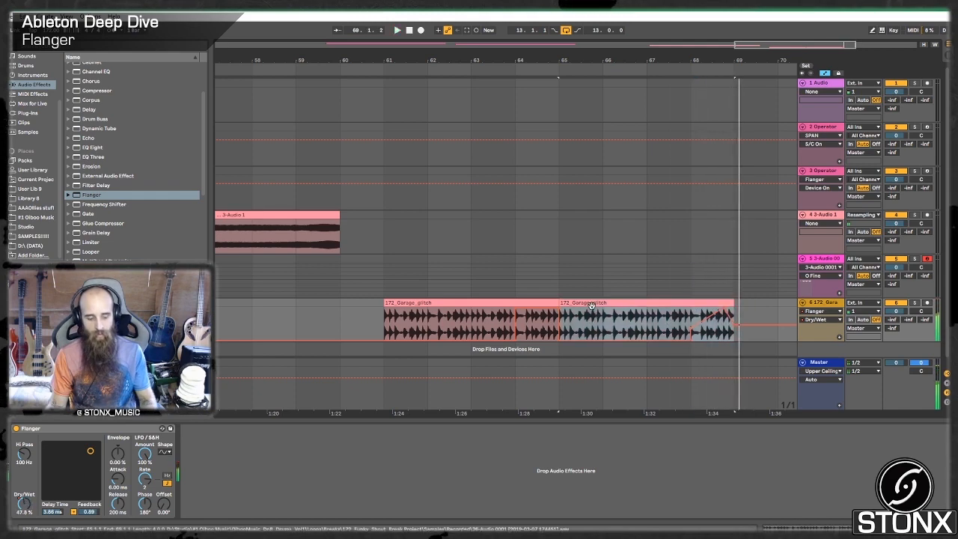
pyautogui.hotkey('ctrl', 'd')
pyautogui.scroll(-1, 501, 274)
pyautogui.scroll(1, 622, 285)
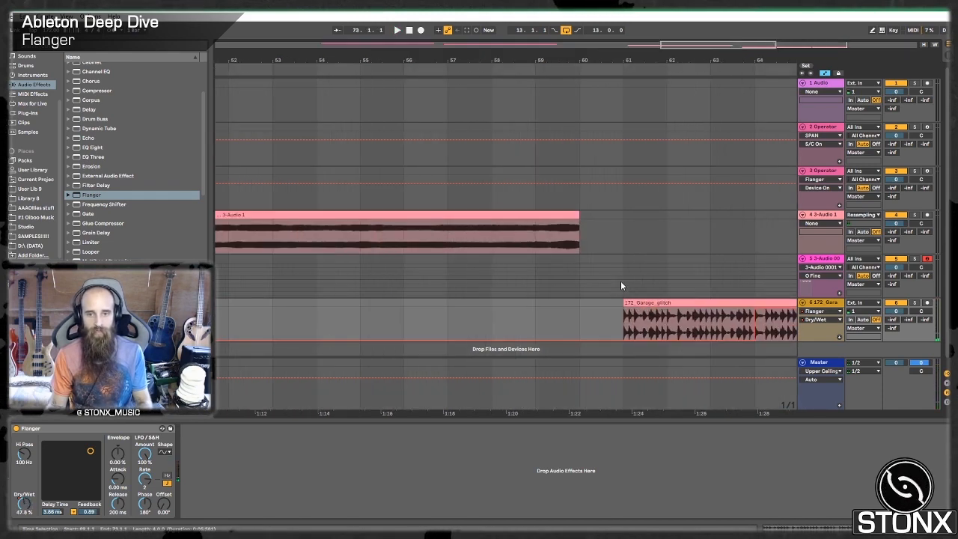
# Step: Play the Garage_glitch clips from bar 61 to hear the automated Flanger at bar 64
pyautogui.click(619, 285)
pyautogui.press('space')
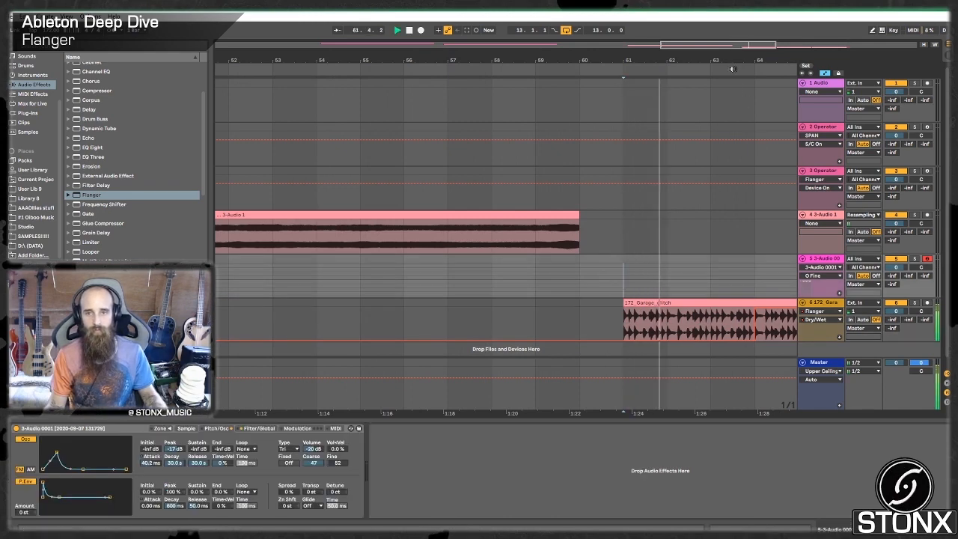
pyautogui.moveTo(474, 60); pyautogui.dragTo(406, 45)
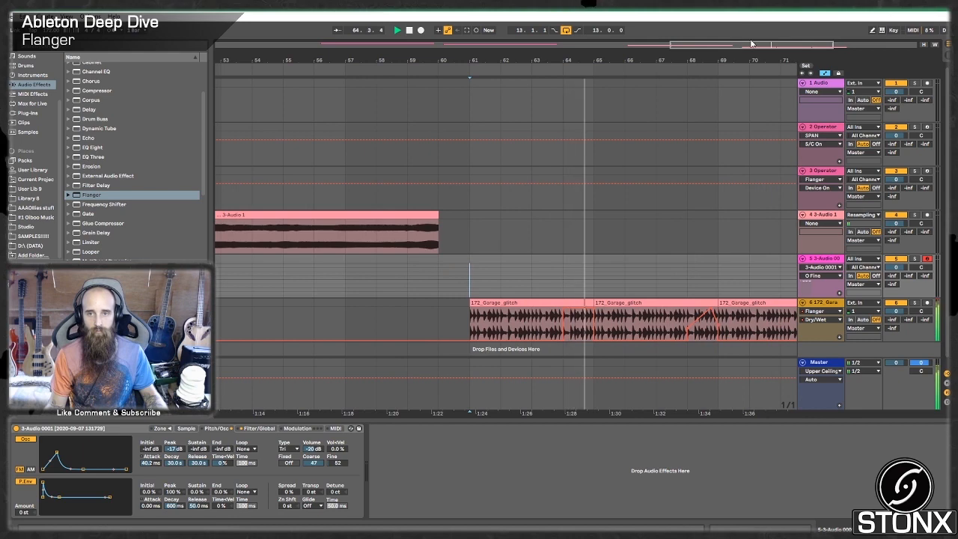
pyautogui.moveTo(755, 47); pyautogui.dragTo(775, 71)
pyautogui.press('space')
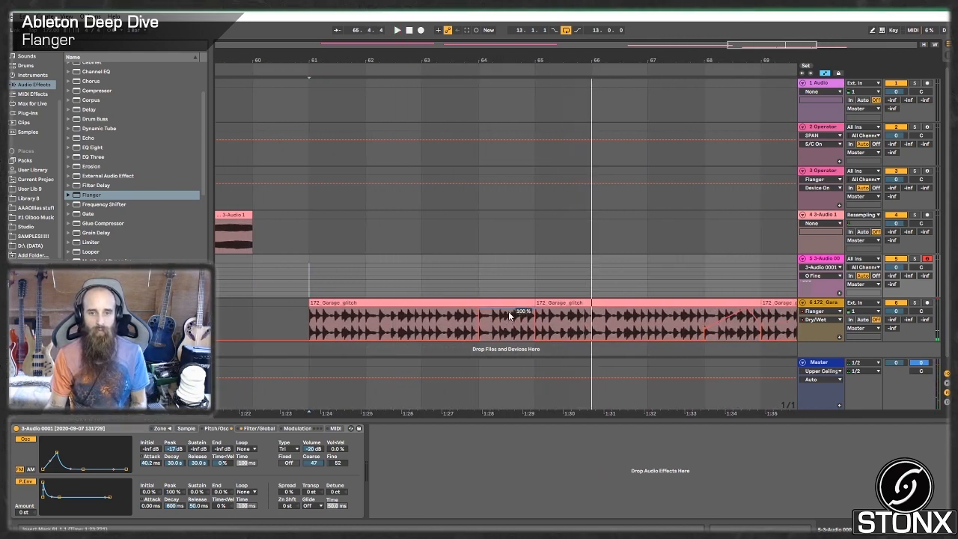
# Step: Lower the Dry/Wet automation plateau between bars 64 and 65, and play from bar 63 through both flanged sections
pyautogui.moveTo(509, 312); pyautogui.dragTo(509, 318)
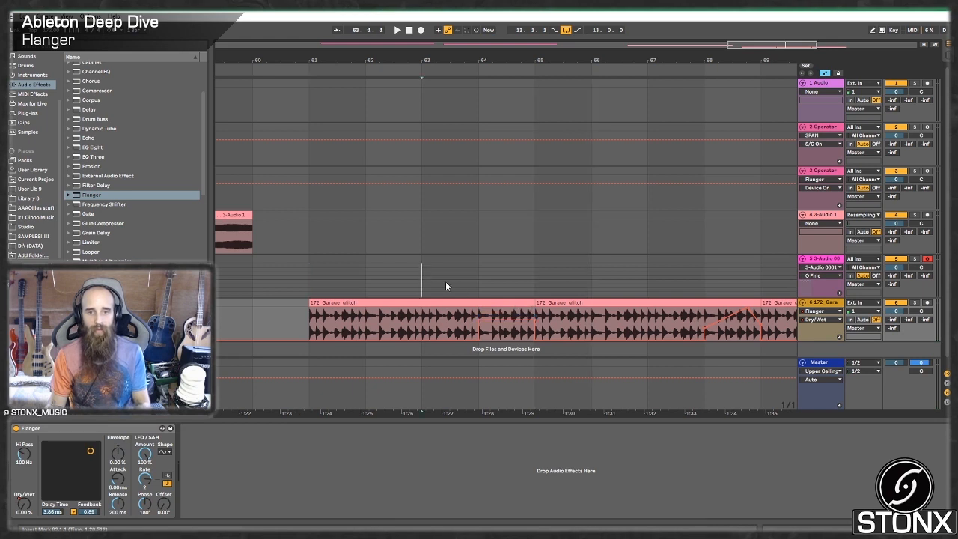
pyautogui.click(445, 286)
pyautogui.press('space')
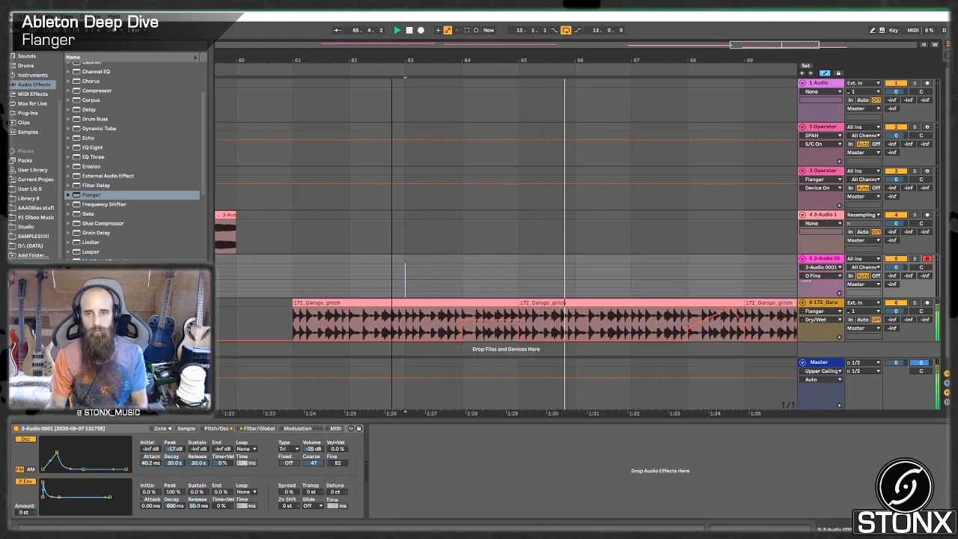
pyautogui.moveTo(479, 60); pyautogui.dragTo(266, 39)
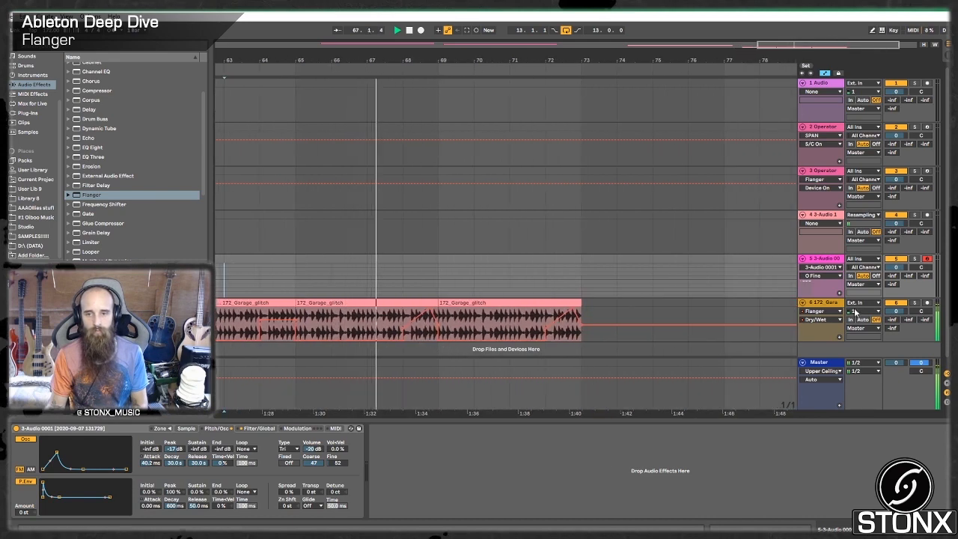
pyautogui.click(830, 303)
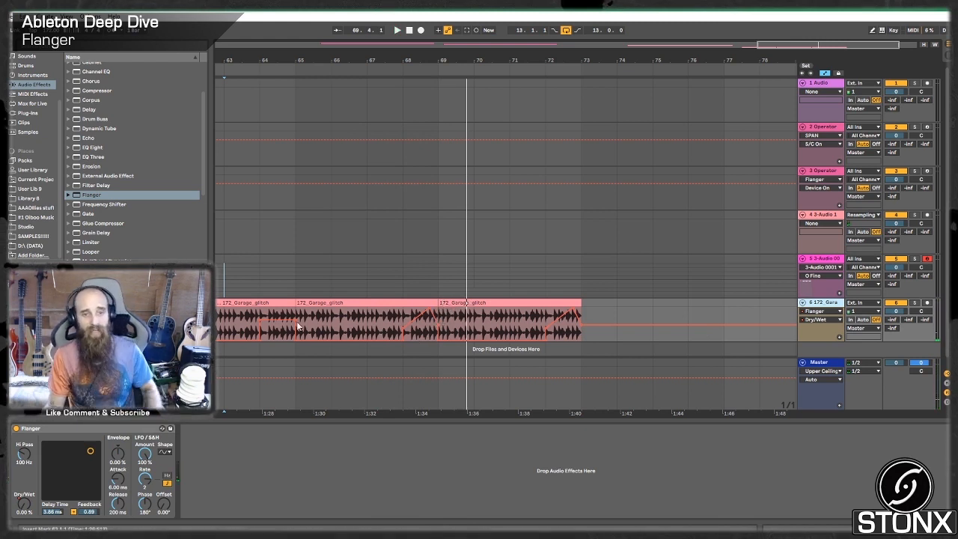
# Step: Make bars 69 to 73 an unflanged loop and copy the clip with the Dry/Wet ramp to bar 73
pyautogui.click(255, 312)
pyautogui.press('space')
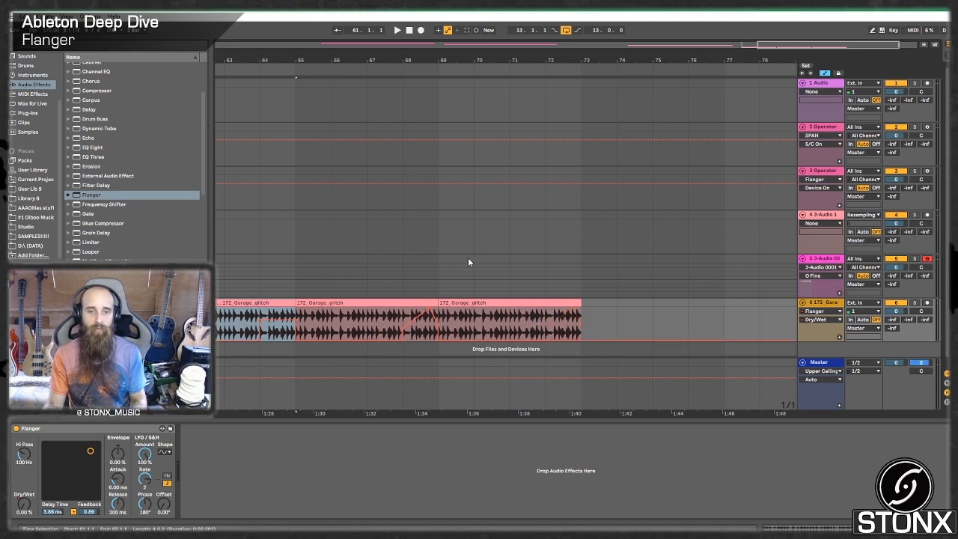
pyautogui.moveTo(388, 302); pyautogui.dragTo(672, 306)
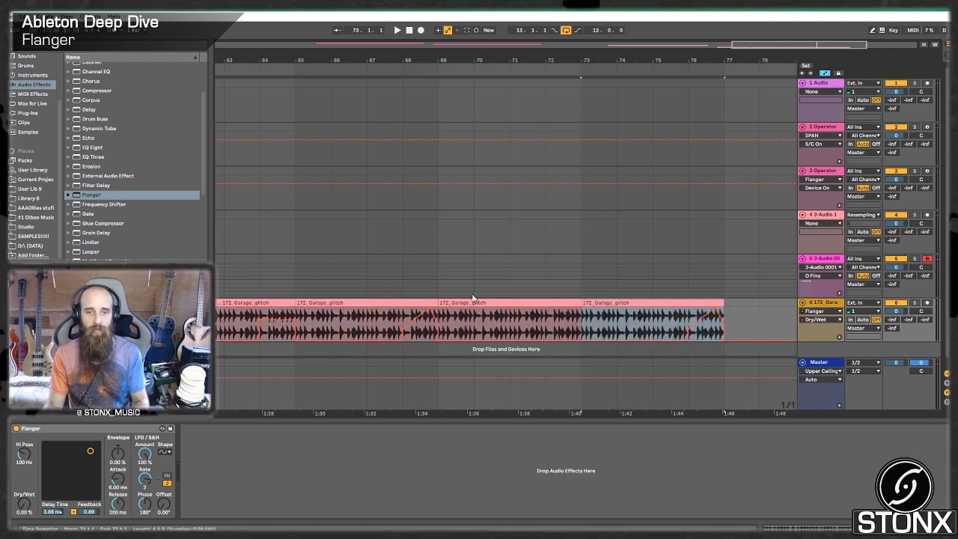
# Step: Play the drum clips from bar 69 to the ramp before bar 77 and show the Garage_glitch track's devices
pyautogui.click(439, 279)
pyautogui.press('space')
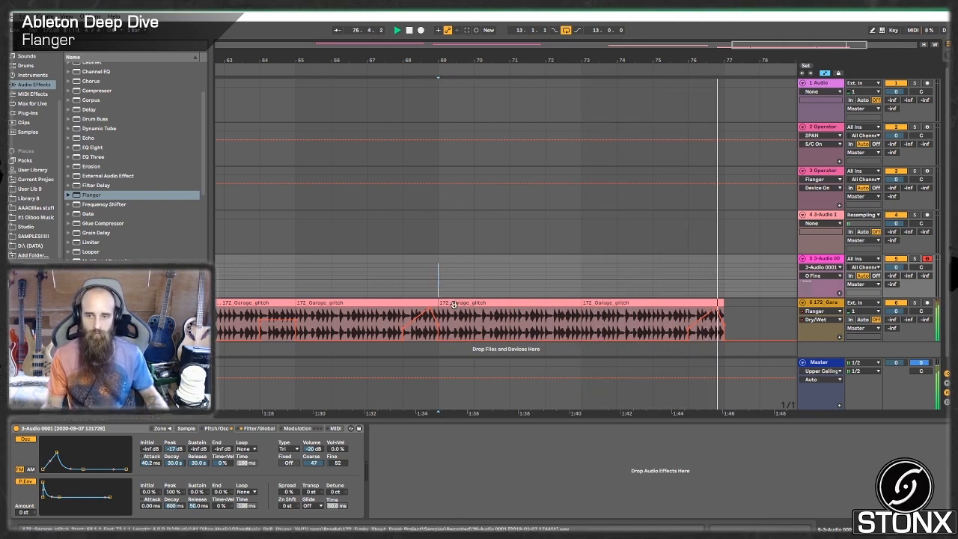
pyautogui.click(831, 302)
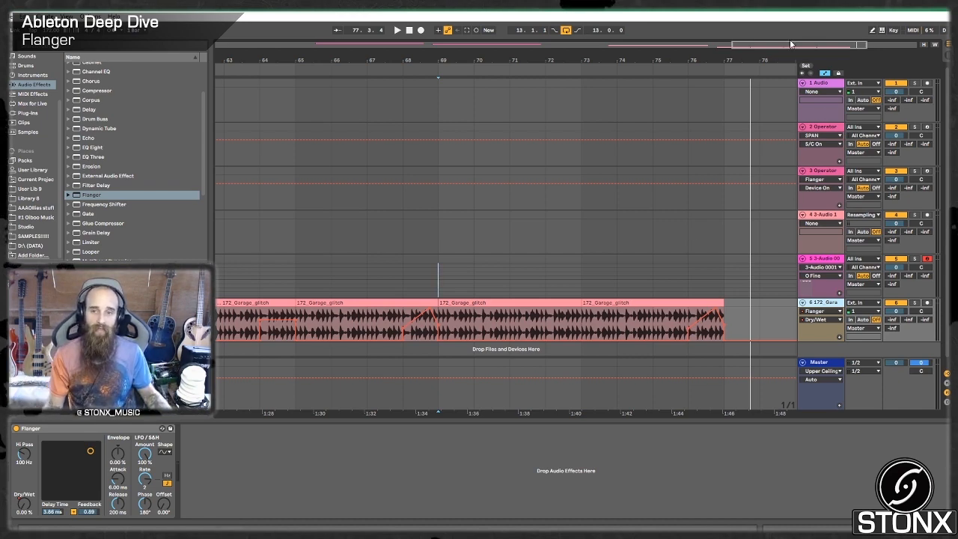
# Step: Add an audio track below the Garage_glitch track and copy the bar 69 clip onto it at bar 77
pyautogui.moveTo(789, 46); pyautogui.dragTo(772, 44)
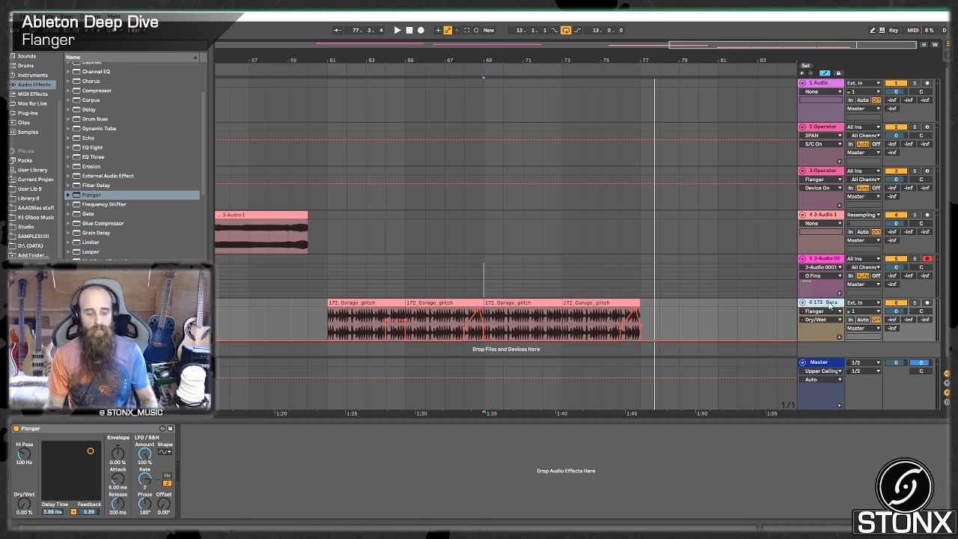
pyautogui.hotkey('ctrl', 't')
pyautogui.click(523, 267)
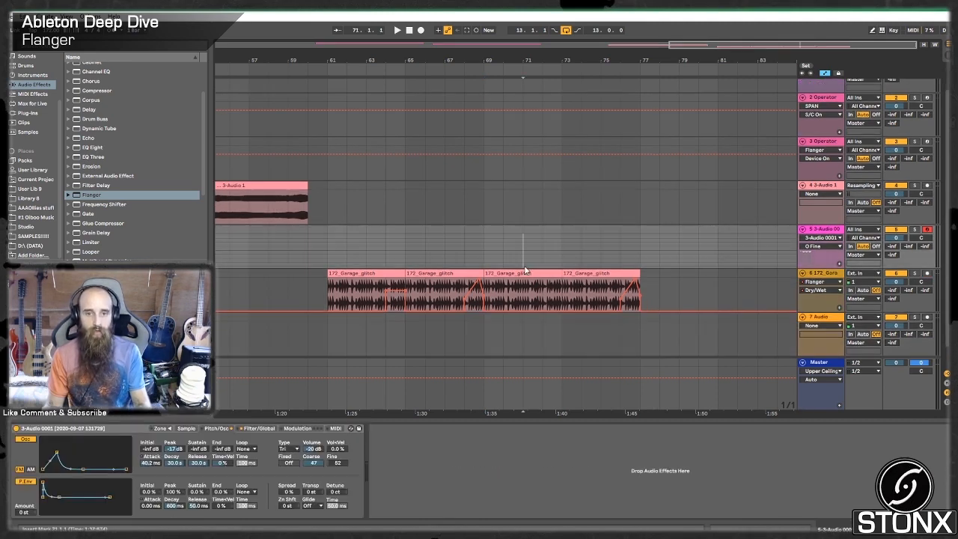
pyautogui.moveTo(524, 272); pyautogui.dragTo(680, 334)
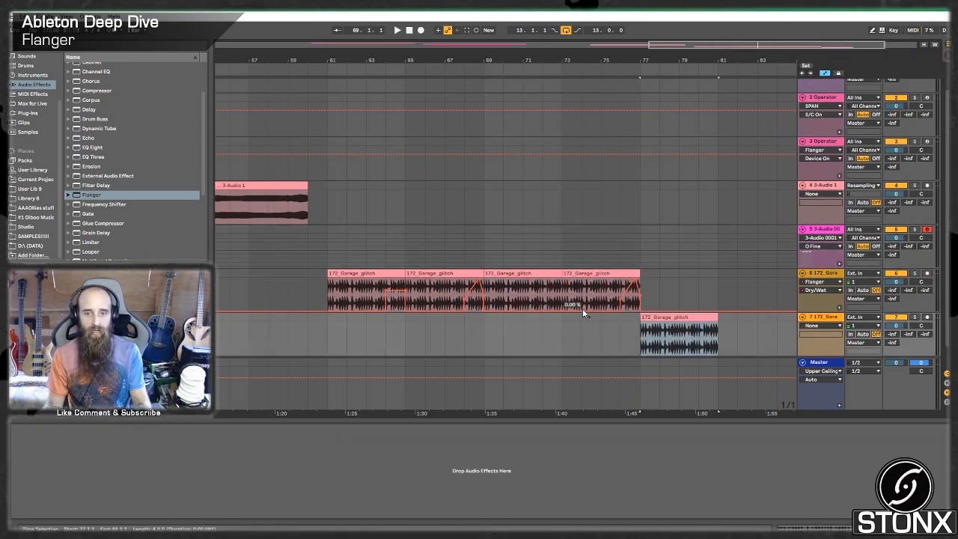
pyautogui.click(621, 328)
pyautogui.click(649, 298)
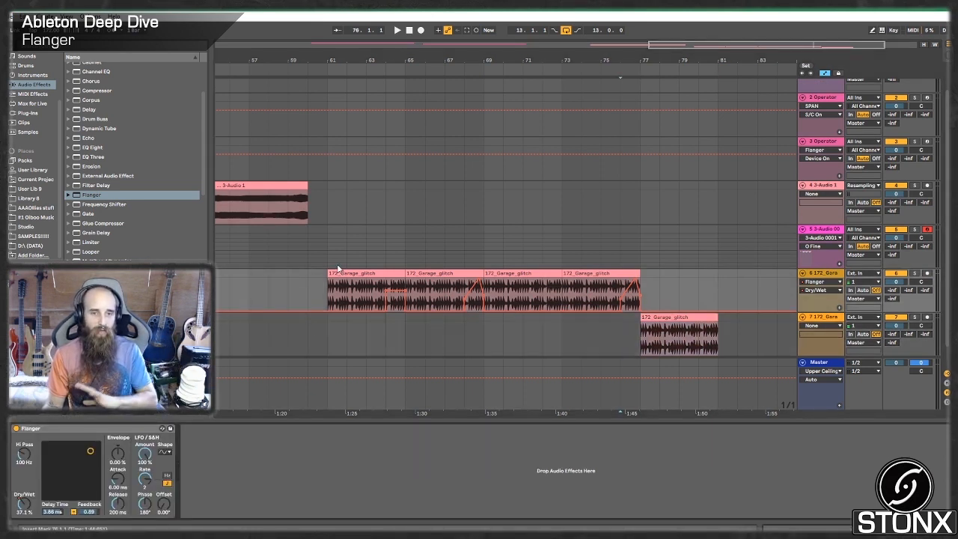
# Step: Stretch the copied clip at bar 77 to double length, try Complex Pro warping, and set its warp mode to Complex during playback
pyautogui.doubleClick(689, 319)
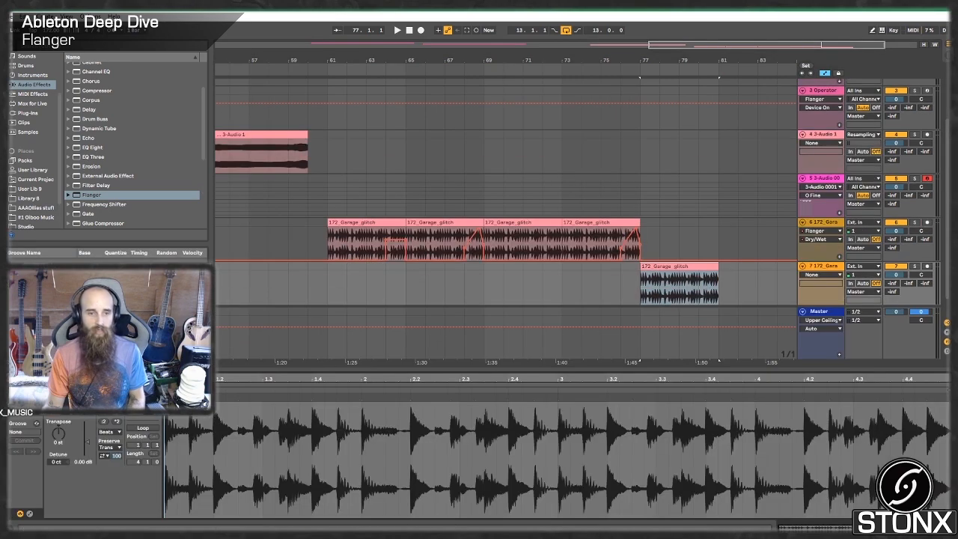
pyautogui.click(117, 424)
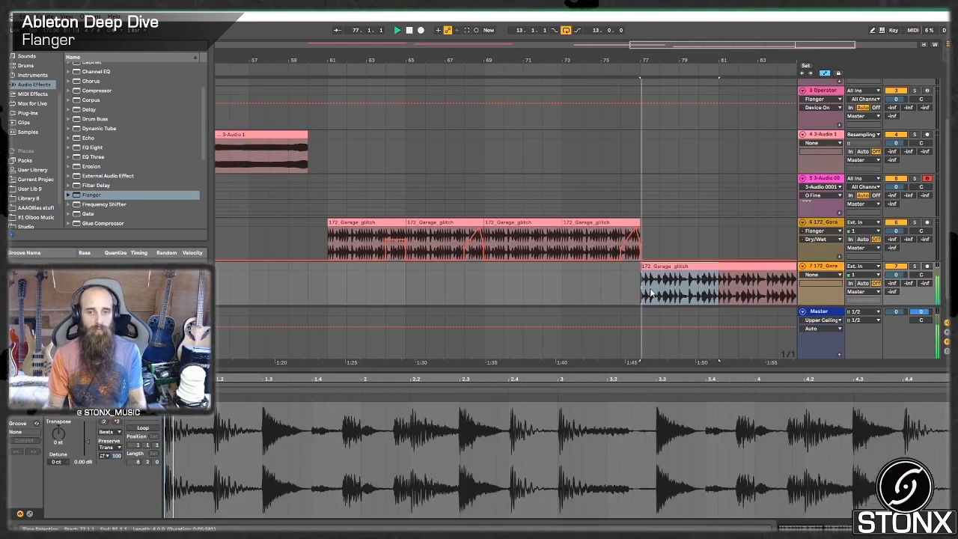
pyautogui.click(110, 432)
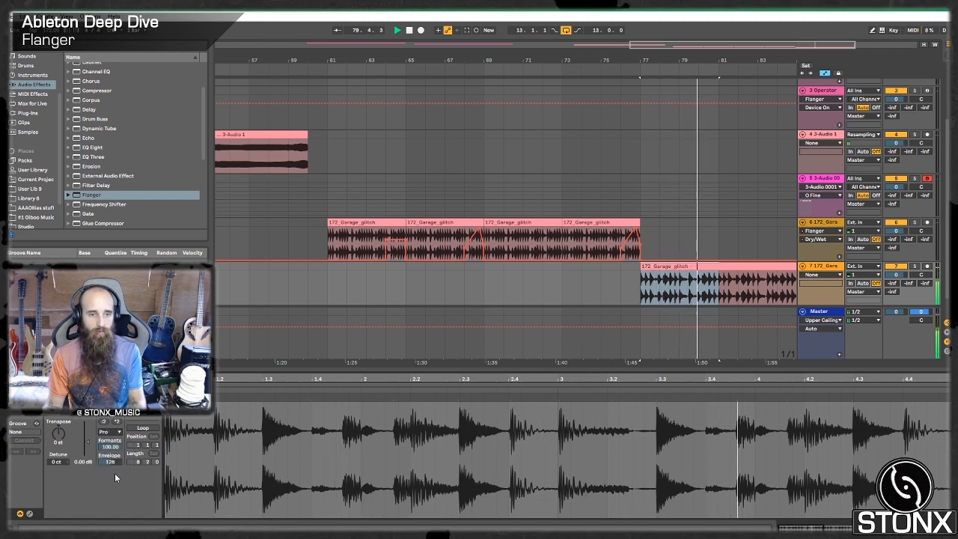
pyautogui.click(114, 476)
pyautogui.press('Up')
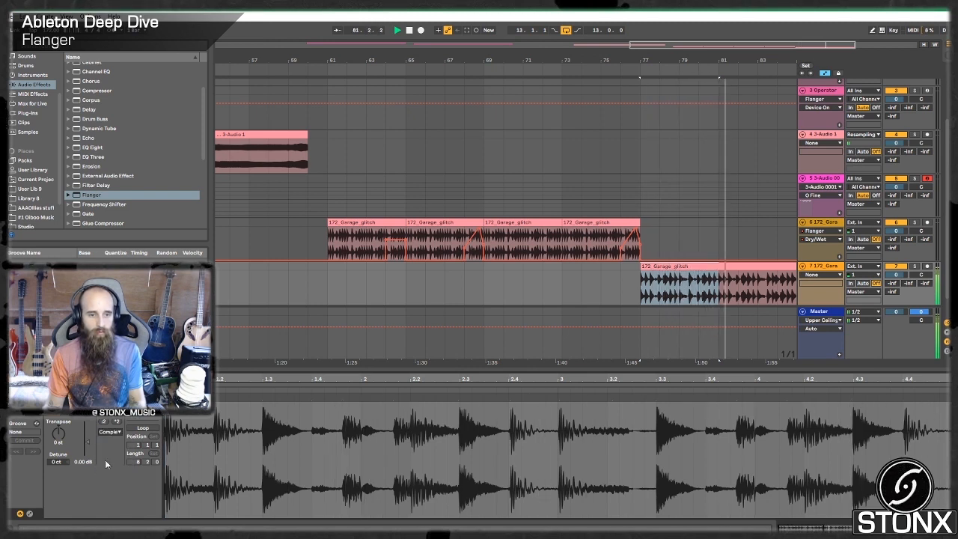
pyautogui.moveTo(752, 50); pyautogui.dragTo(794, 49)
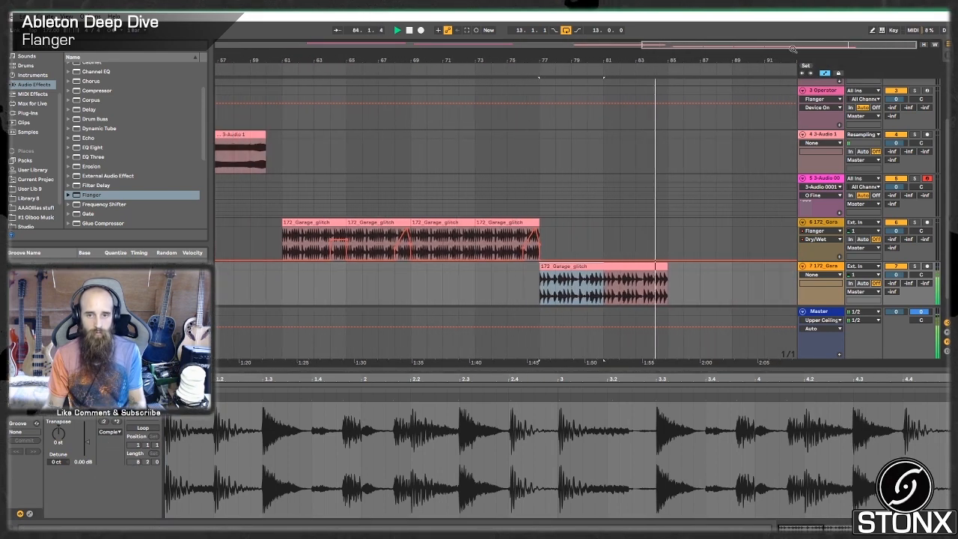
# Step: Trim the stretched clip at bar 77 to end at bar 81, duplicate it twice, and play from bar 76
pyautogui.moveTo(667, 283); pyautogui.dragTo(602, 291)
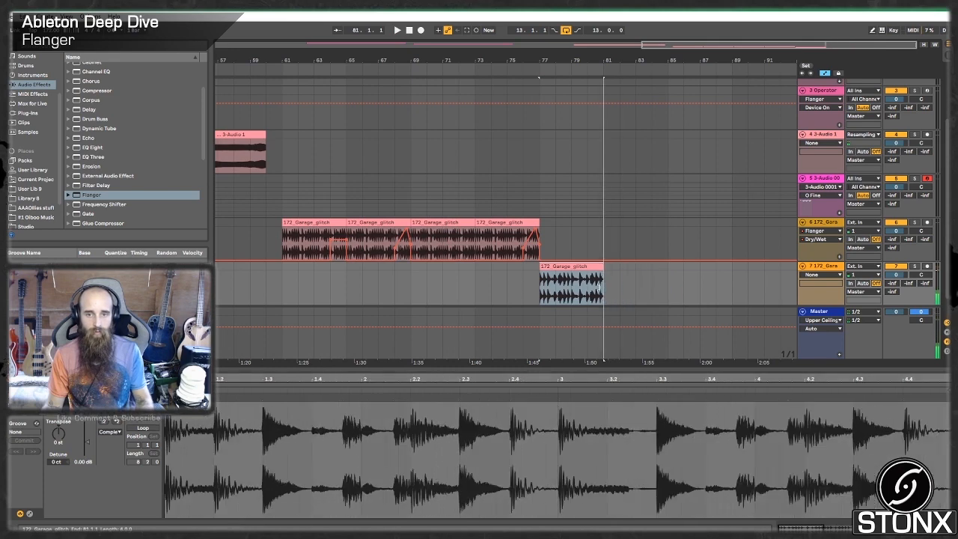
pyautogui.hotkey('ctrl', 'd')
pyautogui.hotkey('ctrl', 'd')
pyautogui.click(527, 275)
pyautogui.press('space')
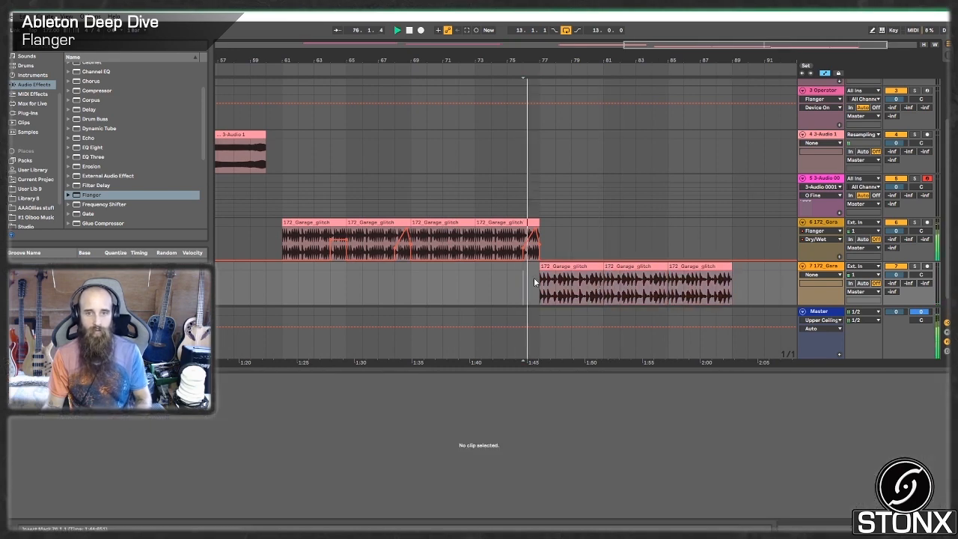
# Step: Copy the Flanger from the original Garage_glitch track onto the audio track holding the stretched clips
pyautogui.click(800, 269)
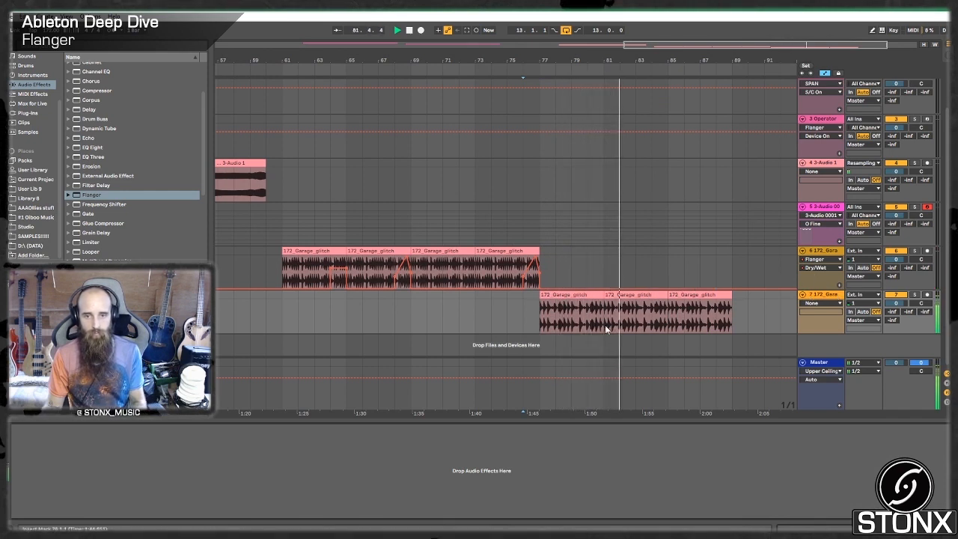
pyautogui.click(819, 254)
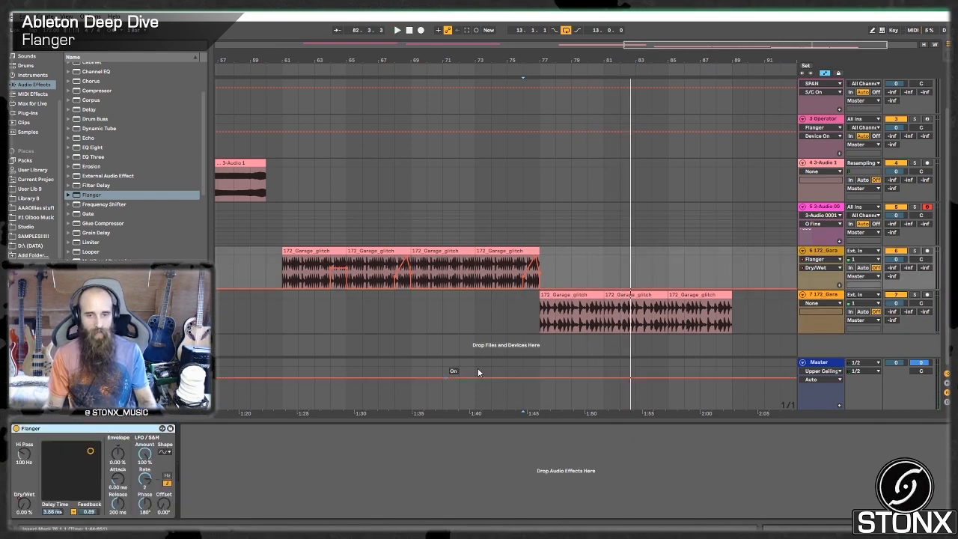
pyautogui.click(820, 298)
pyautogui.click(649, 452)
pyautogui.hotkey('ctrl', 'v')
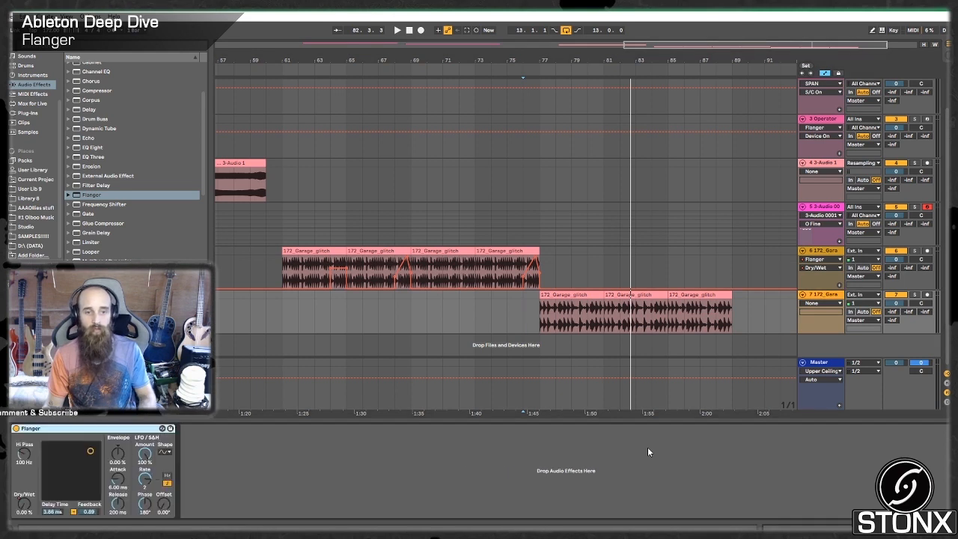
# Step: Delete the copied Flanger's Dry/Wet automation, set its Dry/Wet to 80%, and play the stretched clips from bar 76
pyautogui.rightClick(22, 504)
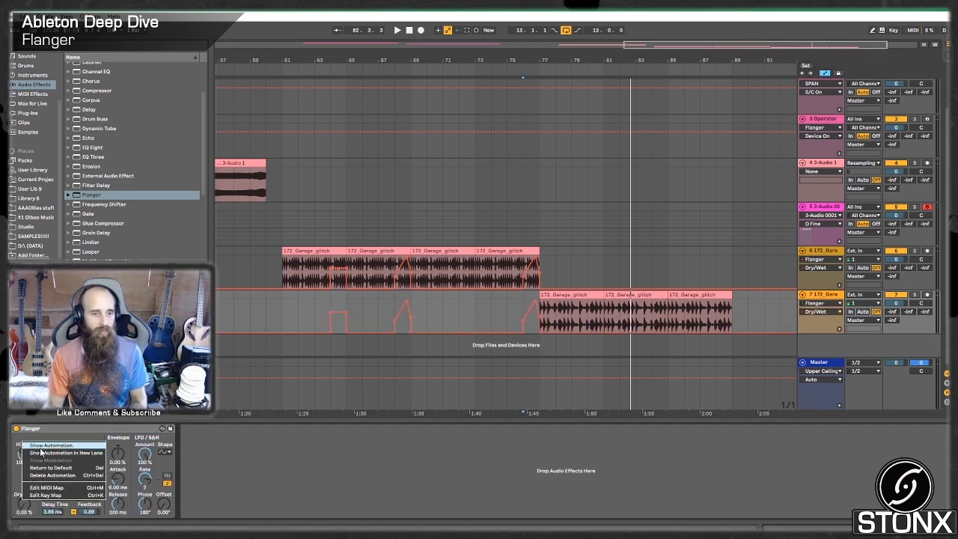
pyautogui.click(52, 476)
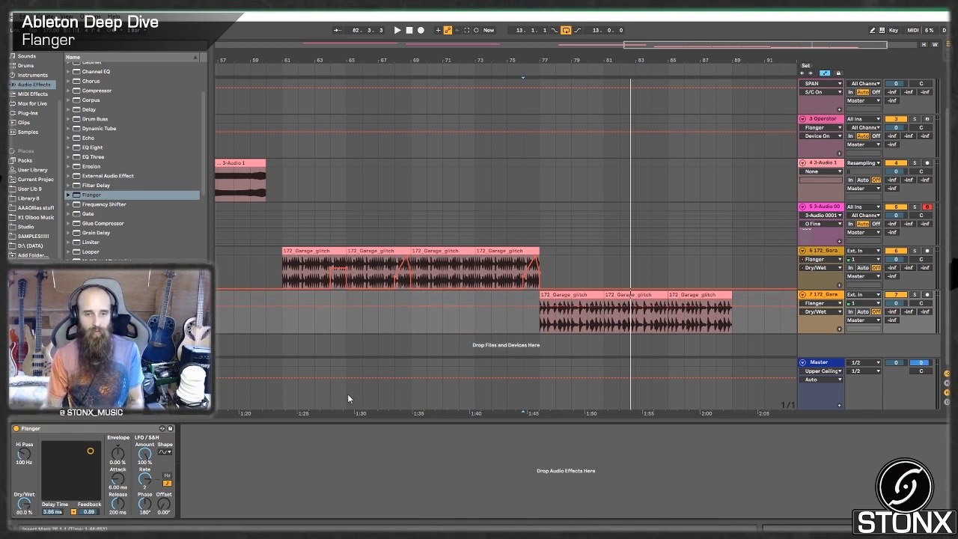
pyautogui.click(522, 328)
pyautogui.press('space')
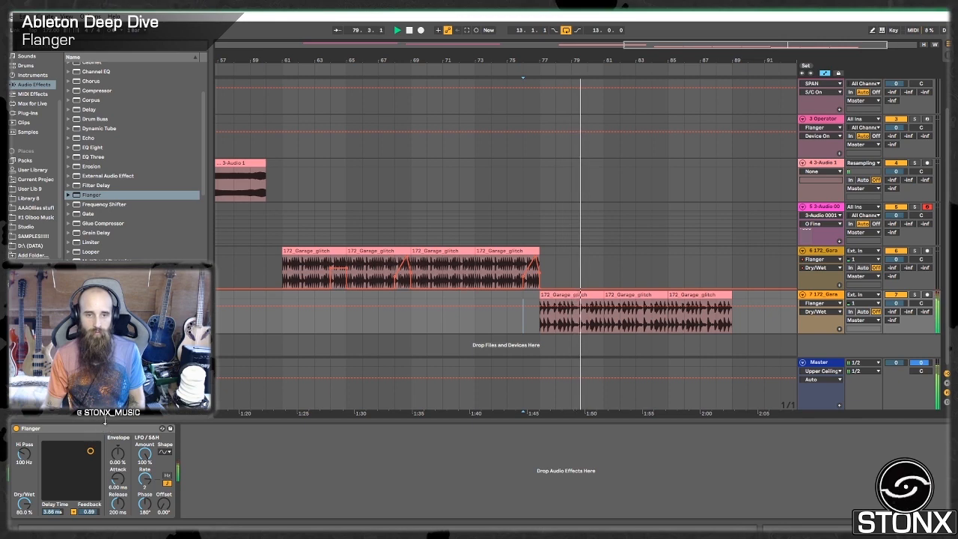
# Step: Add a high-pass Auto Filter at 1.22 kHz before the copied Flanger and set the Flanger's Hi Pass to 57.3 Hz
pyautogui.scroll(3, 113, 113)
pyautogui.moveTo(97, 89); pyautogui.dragTo(156, 438)
pyautogui.moveTo(102, 485); pyautogui.dragTo(98, 485)
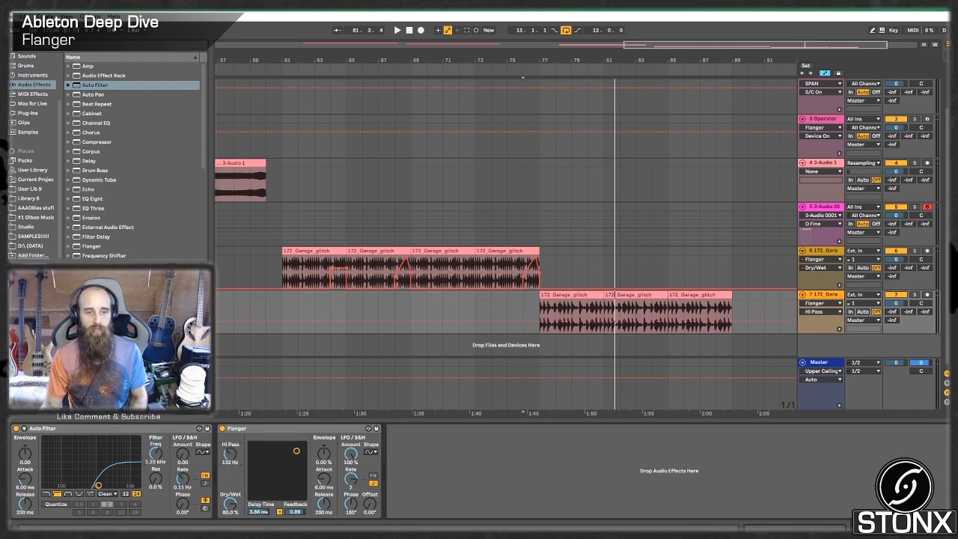
pyautogui.moveTo(229, 455); pyautogui.dragTo(229, 471)
pyautogui.press('space')
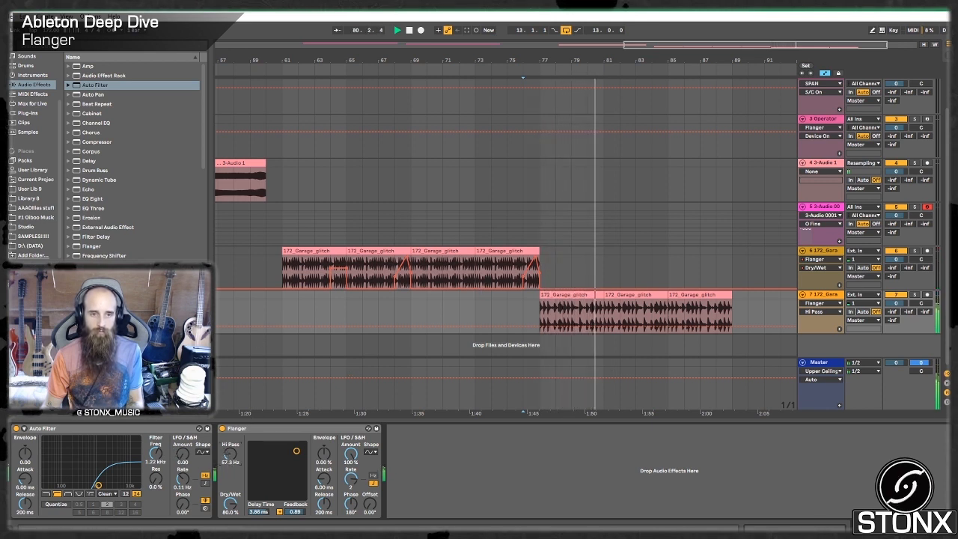
pyautogui.rightClick(165, 454)
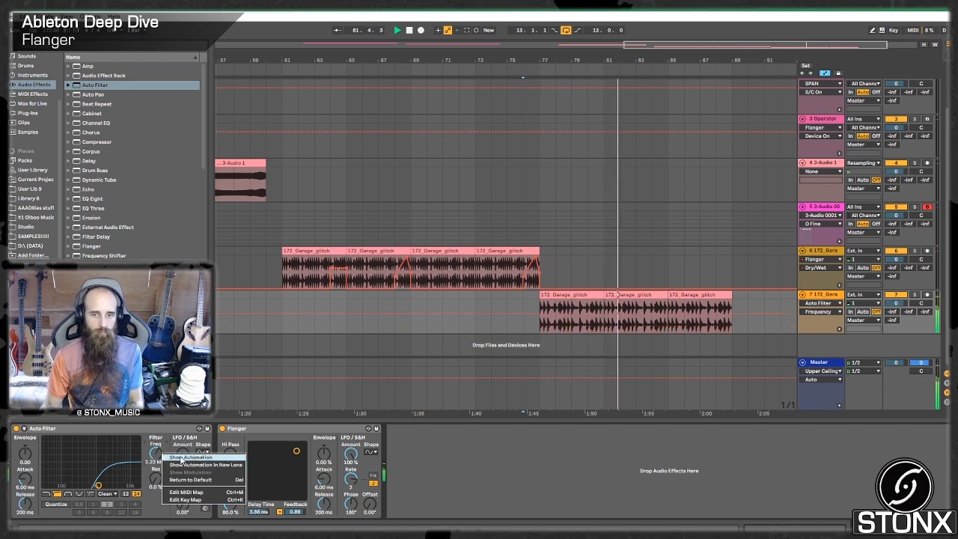
pyautogui.click(465, 452)
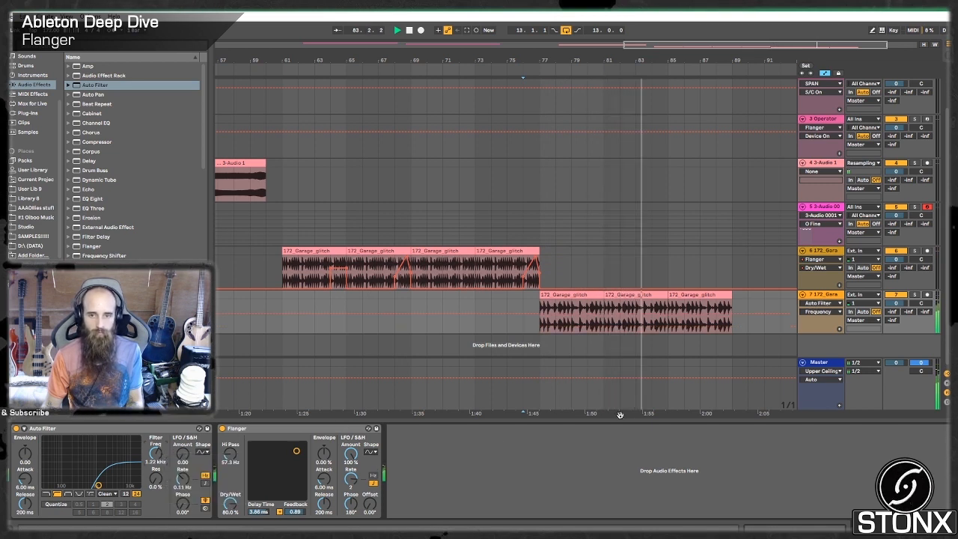
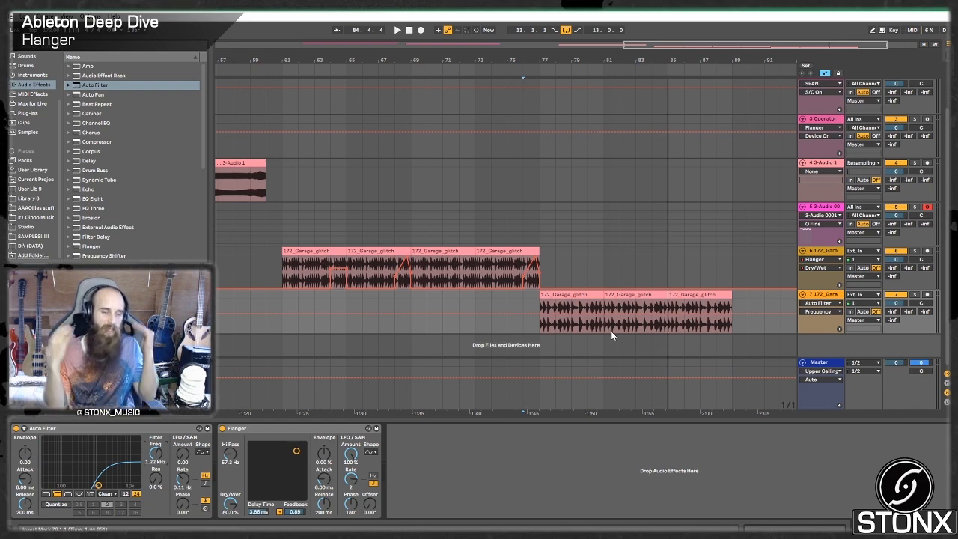
# Step: Halve the stretched clip at bar 77 back to normal speed and duplicate the resulting two-bar clip six times
pyautogui.doubleClick(587, 295)
pyautogui.click(104, 422)
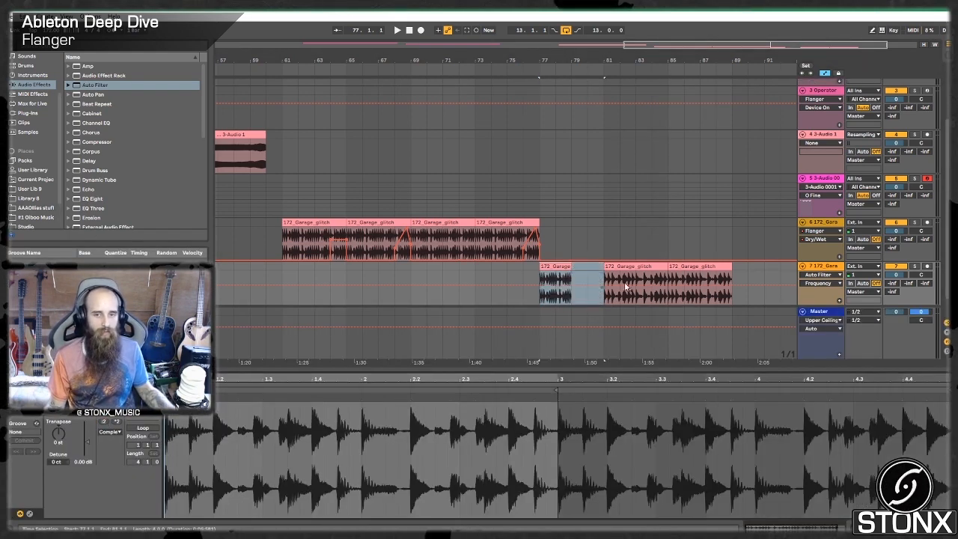
pyautogui.click(558, 269)
pyautogui.hotkey('ctrl', 'd')
pyautogui.hotkey('ctrl', 'd')
pyautogui.hotkey('ctrl', 'd')
pyautogui.hotkey('ctrl', 'd')
pyautogui.hotkey('ctrl', 'd')
pyautogui.hotkey('ctrl', 'd')
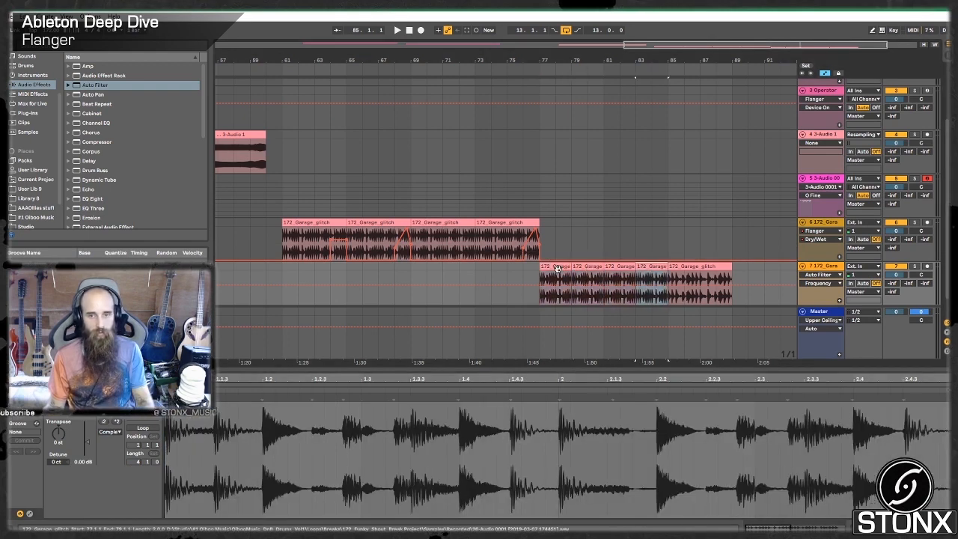
# Step: Play the two-bar clips from bar 76 and set their track's Flanger LFO rate to 8
pyautogui.click(517, 277)
pyautogui.press('space')
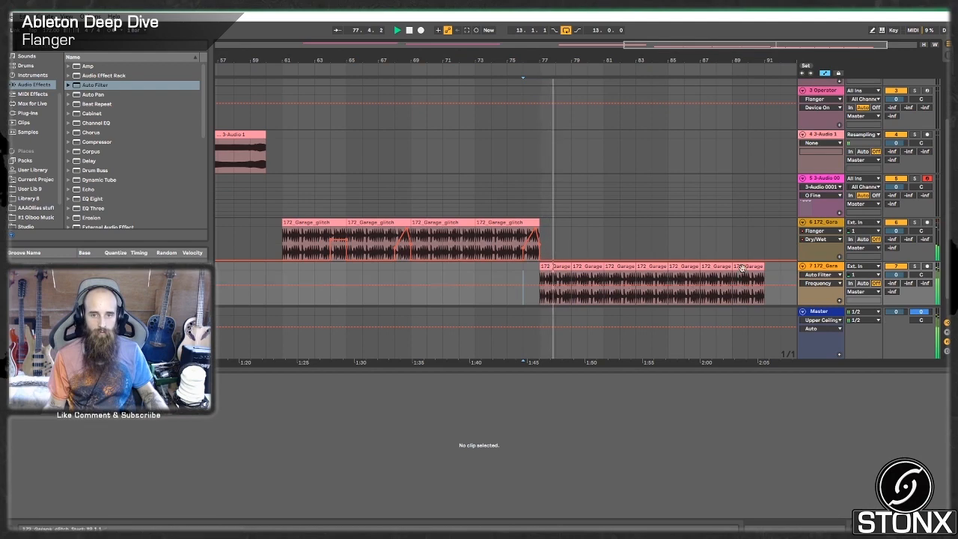
pyautogui.doubleClick(829, 266)
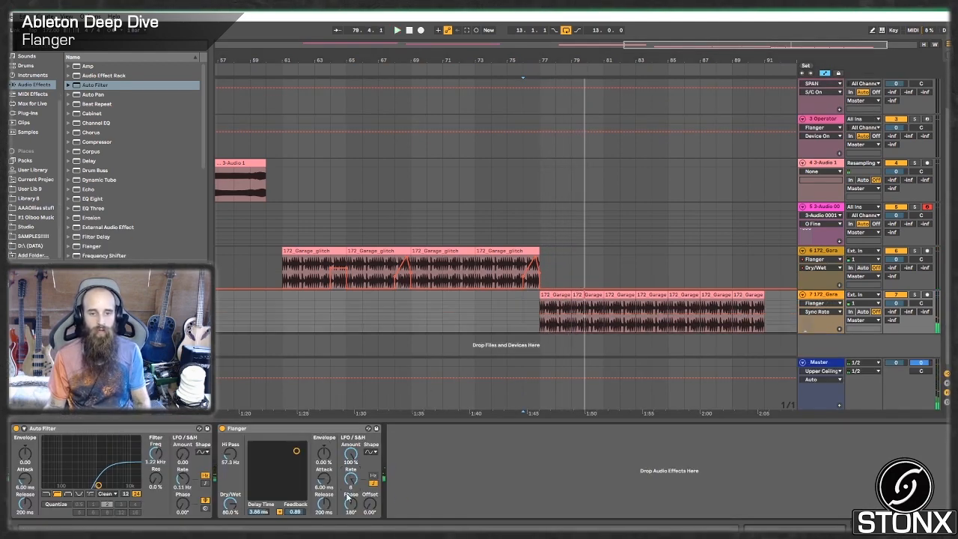
# Step: Move the clips after bar 85 to bar 87, delete them, and play the remaining four clips from bar 77
pyautogui.moveTo(674, 294); pyautogui.dragTo(776, 296)
pyautogui.click(693, 297)
pyautogui.moveTo(694, 300); pyautogui.dragTo(810, 298)
pyautogui.press('Delete')
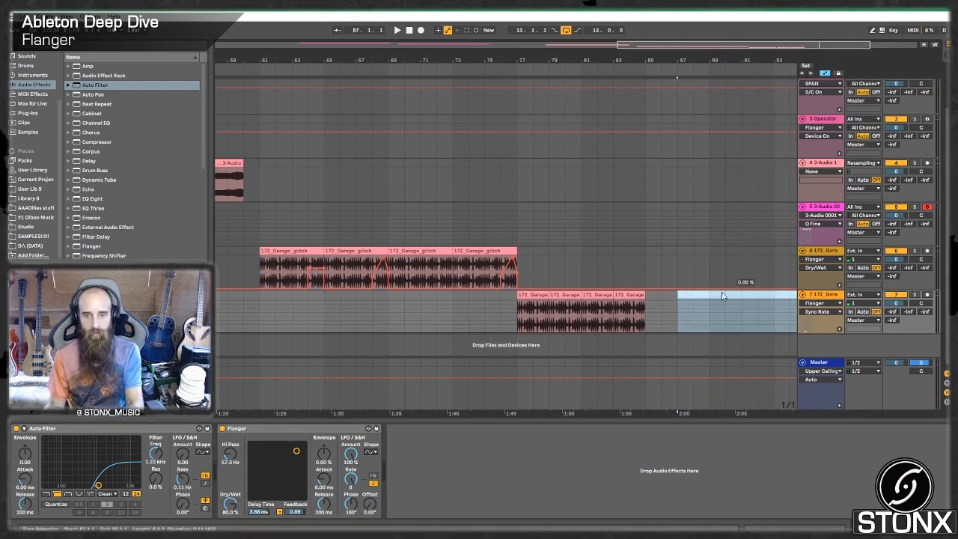
pyautogui.click(549, 308)
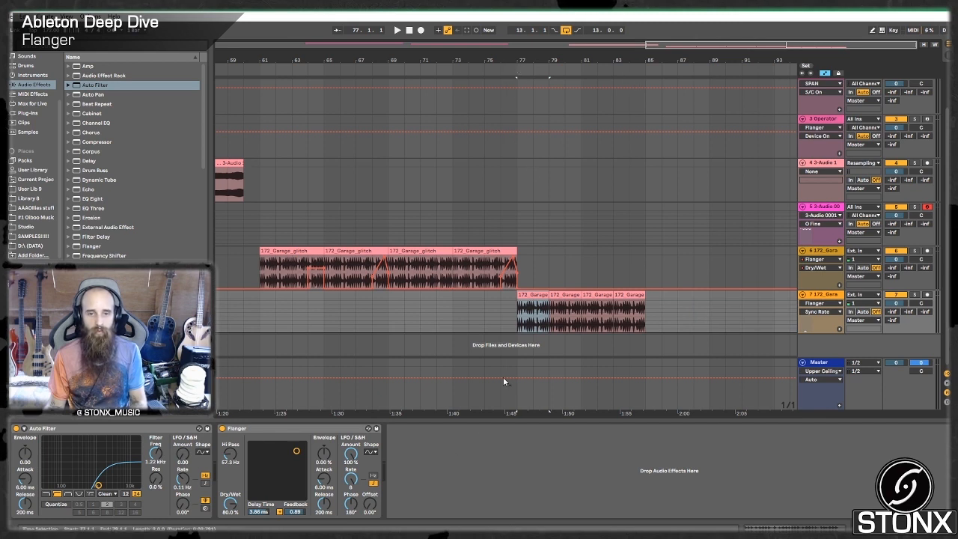
pyautogui.press('space')
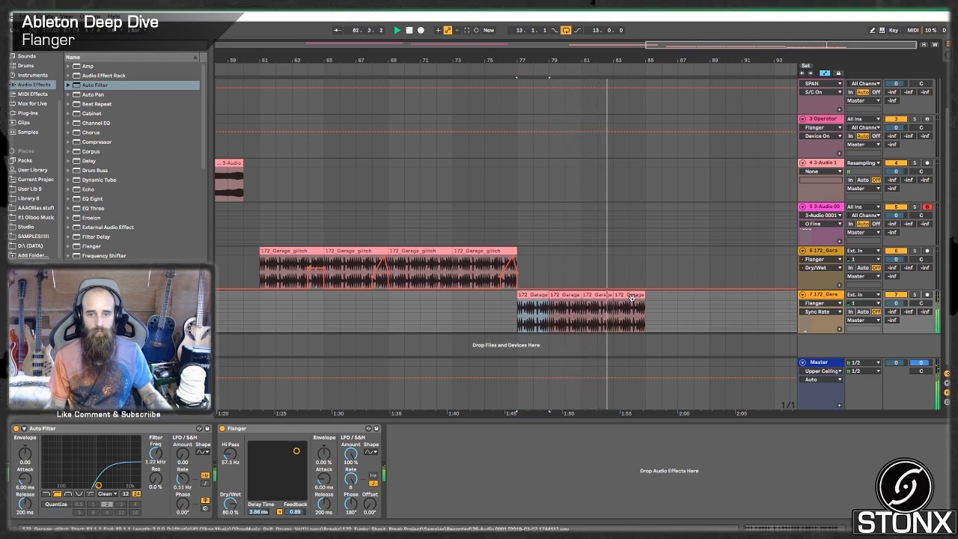
# Step: Automate the lower track's Flanger Dry/Wet down from 80% to 0% before bar 85 and delete the spare clips from bar 87
pyautogui.rightClick(230, 500)
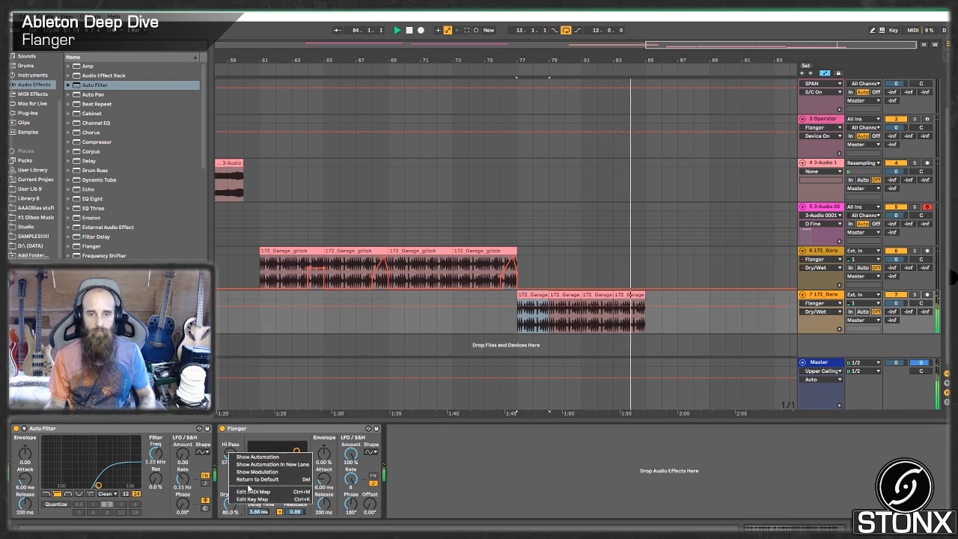
pyautogui.click(632, 309)
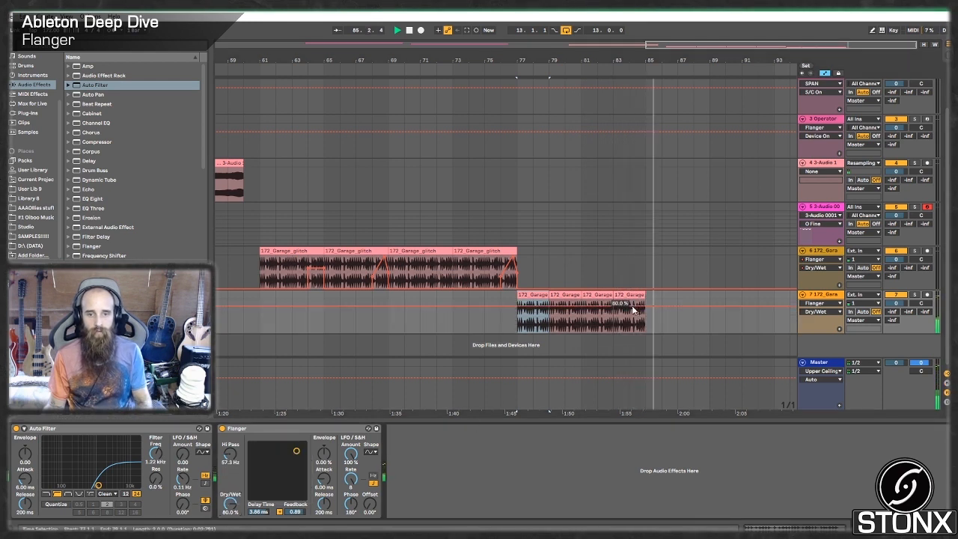
pyautogui.hotkey('ctrl', 'd')
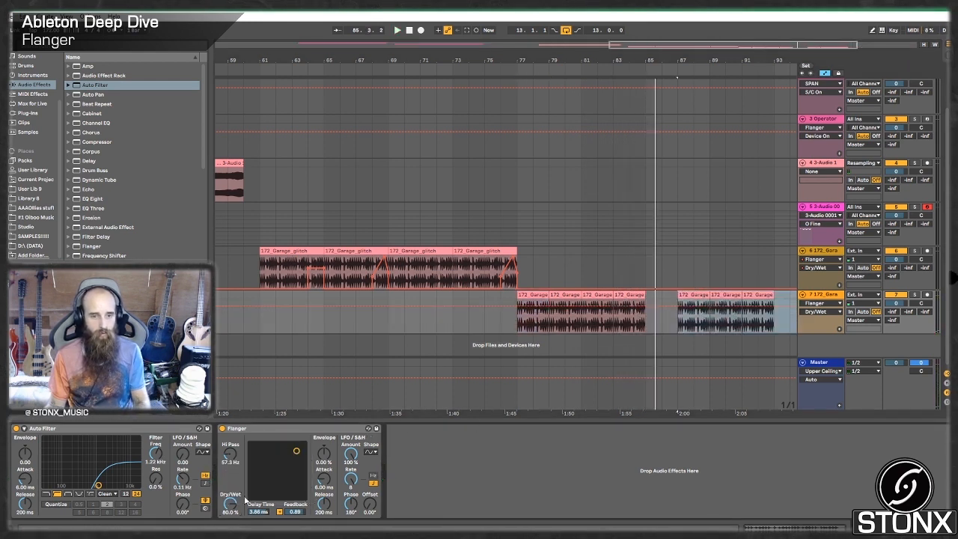
pyautogui.press('space')
pyautogui.click(631, 306)
pyautogui.click(681, 293)
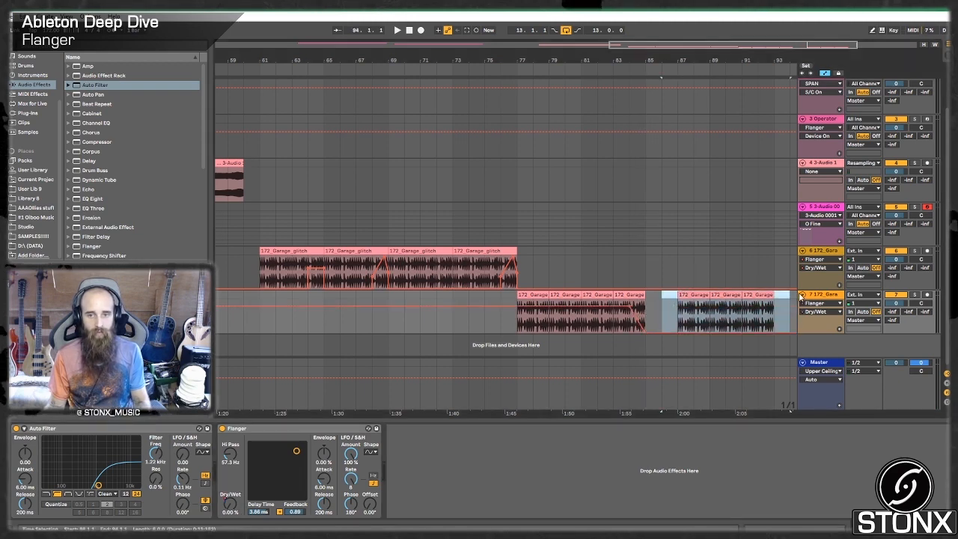
pyautogui.press('Delete')
# Step: Automate the Auto Filter's Frequency to ramp down from 1.22 kHz to 26.0 Hz just before bar 85
pyautogui.rightClick(155, 455)
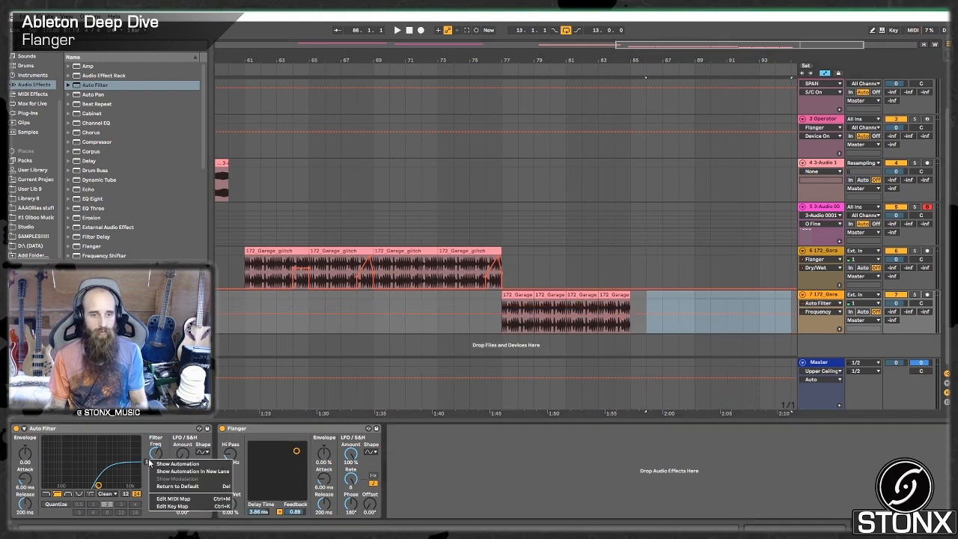
pyautogui.click(176, 461)
pyautogui.click(614, 315)
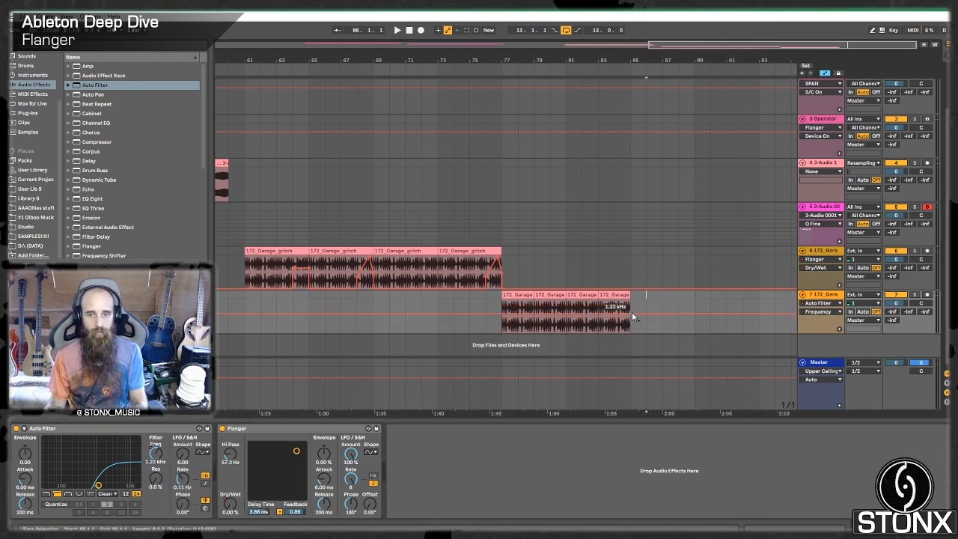
pyautogui.moveTo(632, 313); pyautogui.dragTo(632, 331)
# Step: Copy the bar 61 Garage_glitch clip with its automation to bar 85 and duplicate it twice during playback from bar 76
pyautogui.moveTo(278, 251); pyautogui.dragTo(672, 274)
pyautogui.click(494, 305)
pyautogui.press('space')
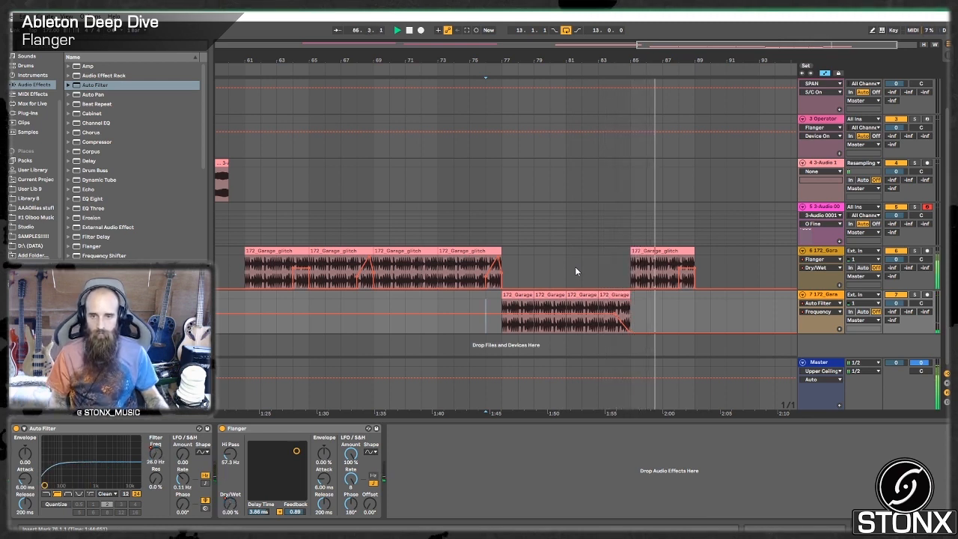
pyautogui.click(659, 250)
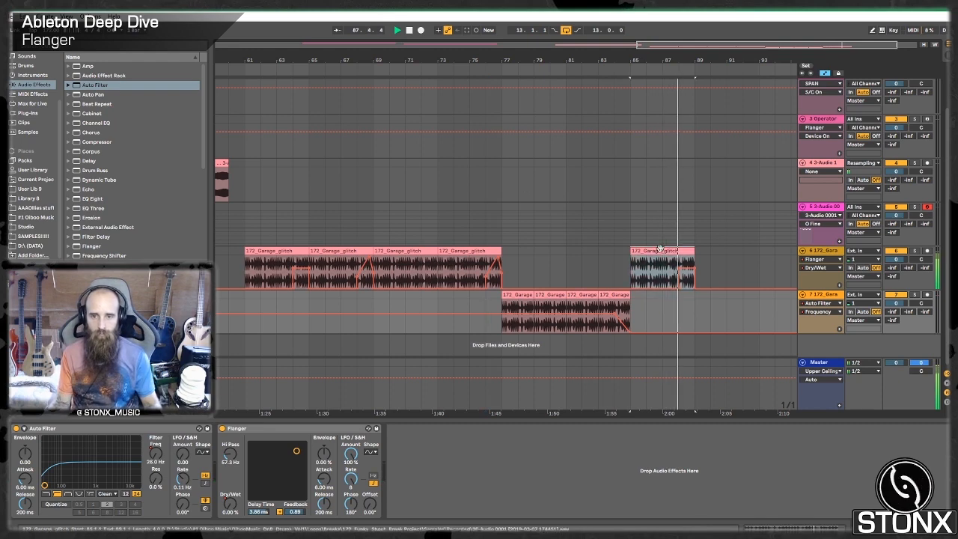
pyautogui.hotkey('ctrl', 'd')
pyautogui.hotkey('ctrl', 'd')
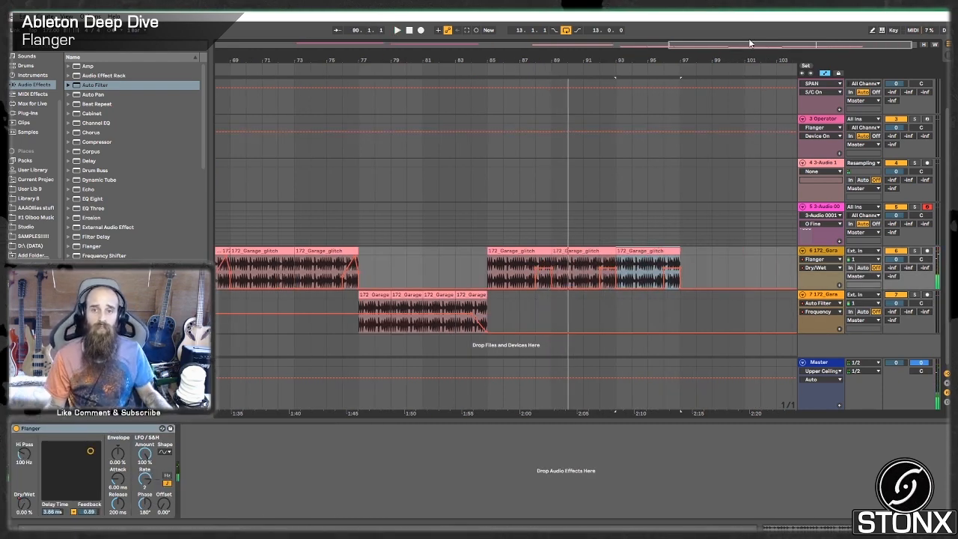
# Step: Review the whole arrangement, selecting the 3-Audio 1 clip and the last two-bar drum clip before bar 85
pyautogui.moveTo(742, 48); pyautogui.dragTo(742, 15)
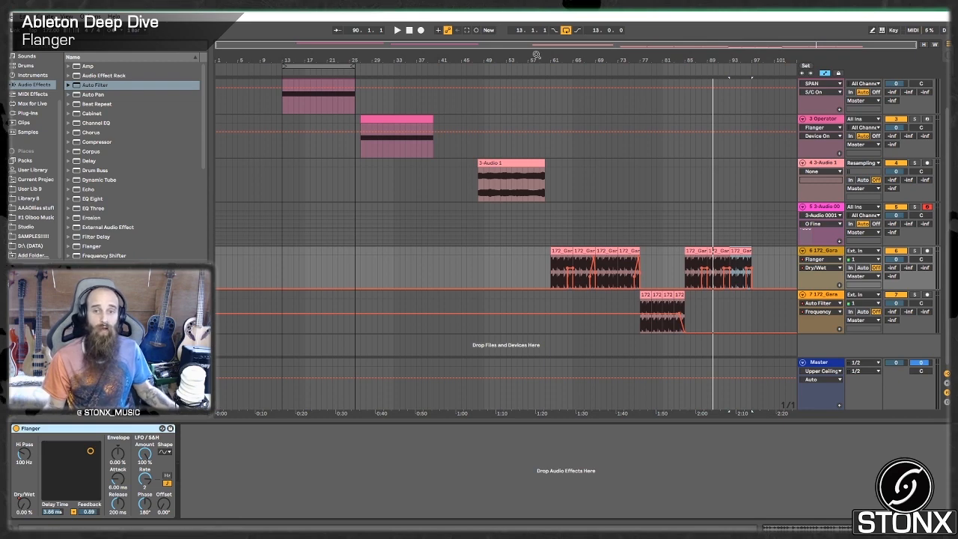
pyautogui.moveTo(536, 55); pyautogui.dragTo(532, 76)
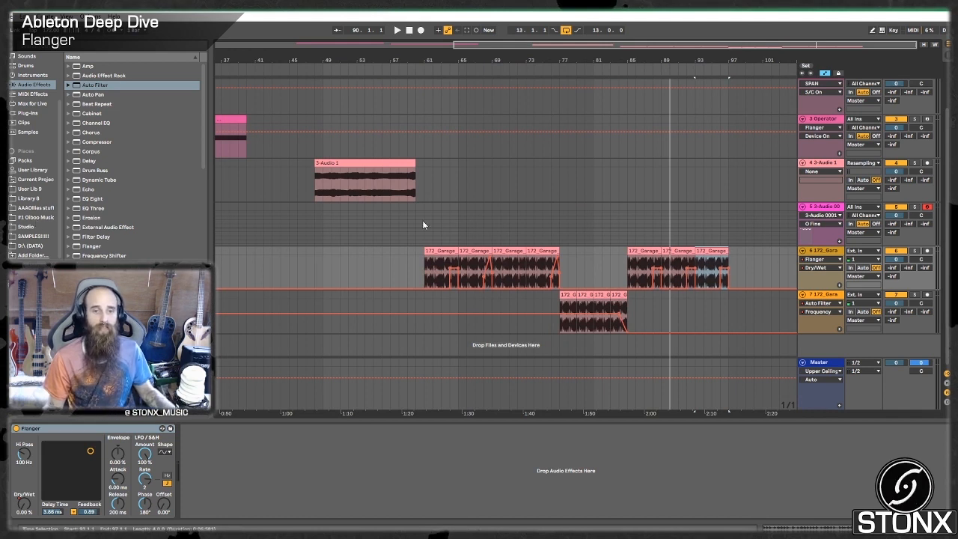
pyautogui.click(366, 164)
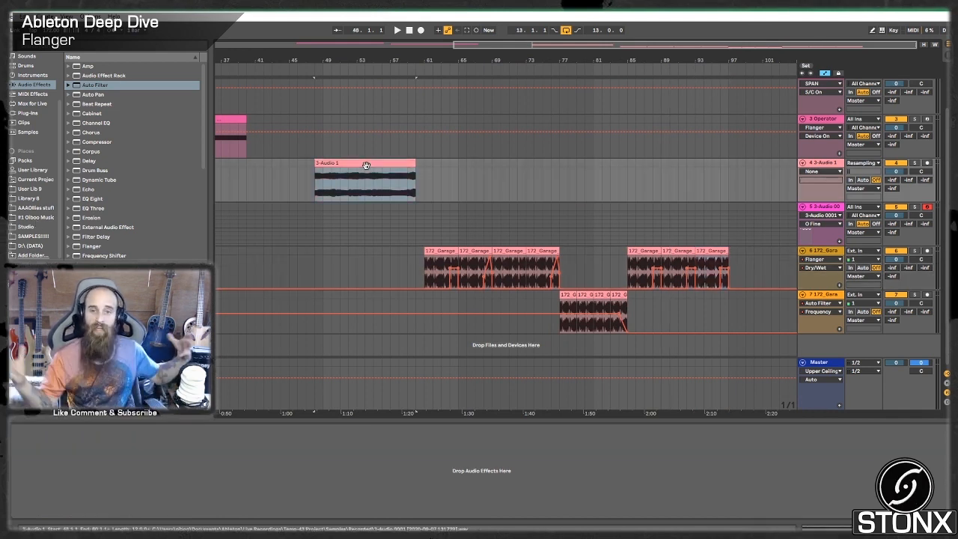
pyautogui.click(583, 305)
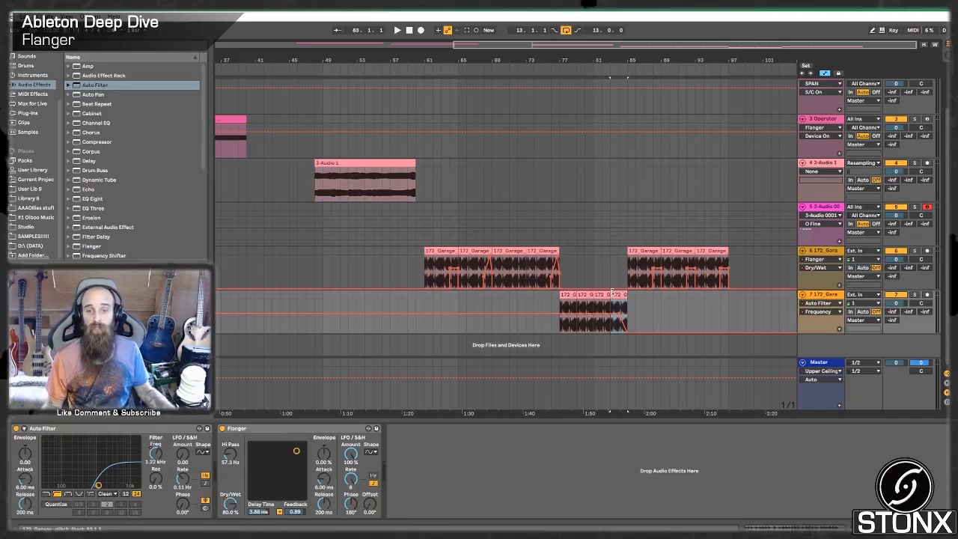